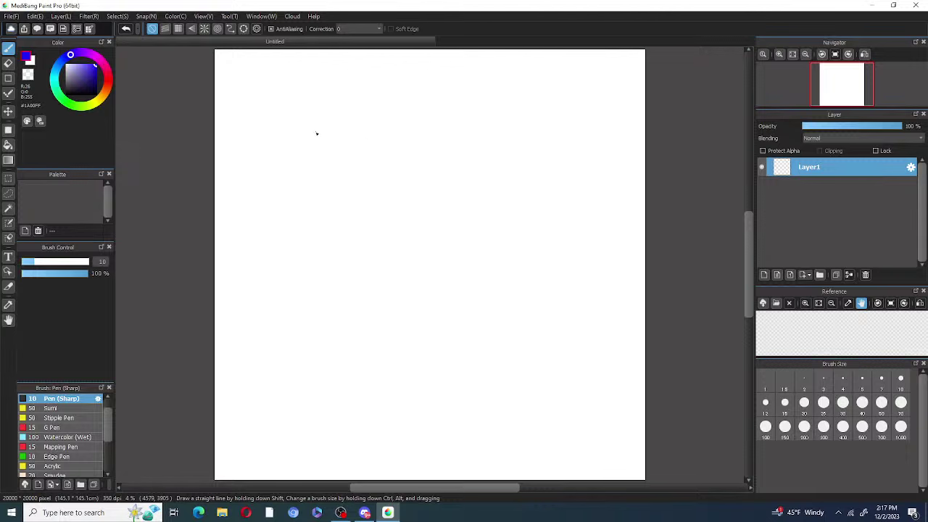
Step: Sketch a short blue arc in the canvas's upper-left area to start a circle, undoing the strokes that extend beyond it
left_click_drag(315, 131, 295, 164)
key("ctrl+z")
mouse_move(293, 163)
left_mouse_down()
mouse_move(298, 191)
mouse_move(295, 180)
mouse_move(313, 202)
mouse_move(300, 186)
mouse_move(326, 209)
mouse_move(322, 203)
mouse_move(348, 203)
left_mouse_up()
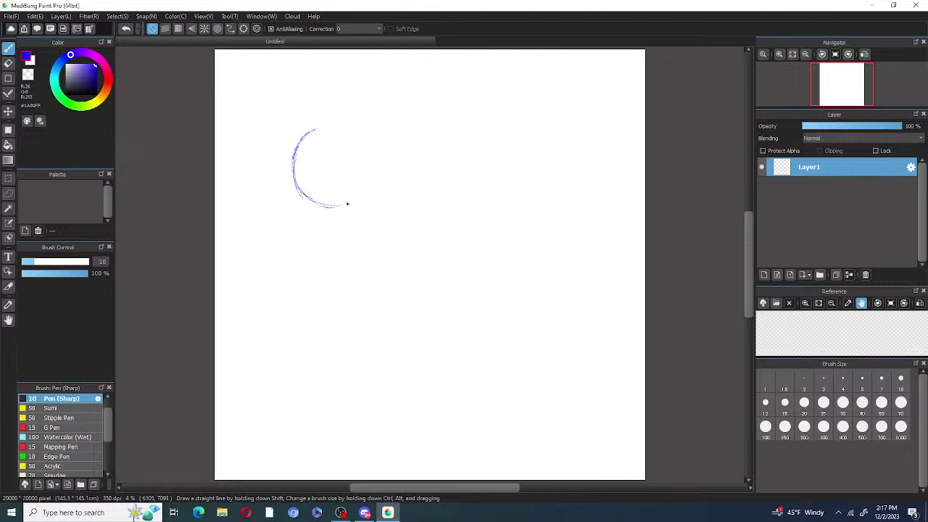
left_click(127, 30)
left_click(126, 30)
left_click(127, 30)
left_click(127, 30)
left_click(127, 30)
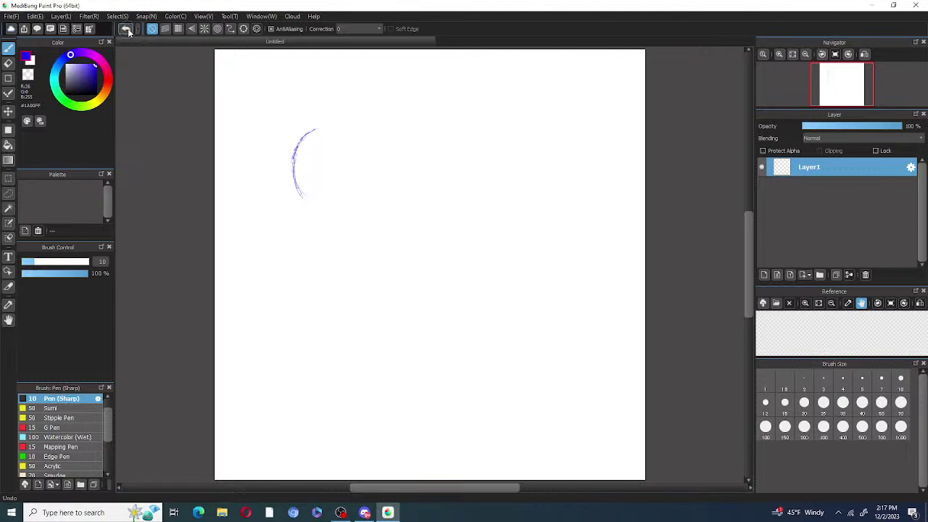
left_click(127, 29)
left_click(127, 30)
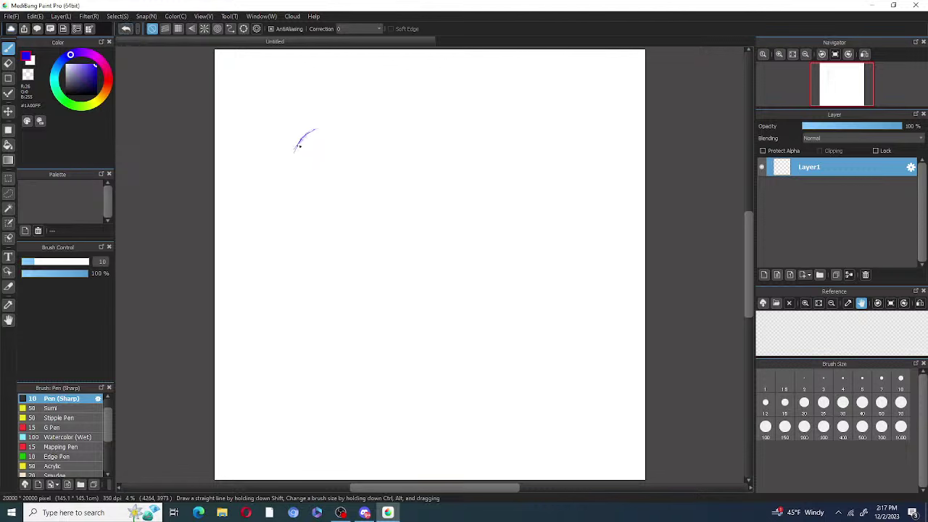
mouse_move(298, 146)
left_mouse_down()
mouse_move(293, 167)
mouse_move(295, 154)
mouse_move(303, 186)
mouse_move(297, 159)
mouse_move(295, 175)
mouse_move(325, 204)
mouse_move(307, 195)
mouse_move(348, 208)
mouse_move(331, 208)
mouse_move(352, 195)
mouse_move(337, 207)
mouse_move(361, 198)
left_mouse_up()
mouse_move(366, 196)
left_mouse_down()
mouse_move(377, 177)
mouse_move(368, 193)
mouse_move(380, 167)
mouse_move(370, 188)
mouse_move(376, 143)
mouse_move(377, 154)
mouse_move(375, 163)
mouse_move(368, 134)
mouse_move(376, 148)
mouse_move(356, 125)
mouse_move(368, 135)
mouse_move(334, 124)
mouse_move(355, 127)
mouse_move(316, 129)
left_mouse_up()
left_click(126, 29)
left_click(126, 29)
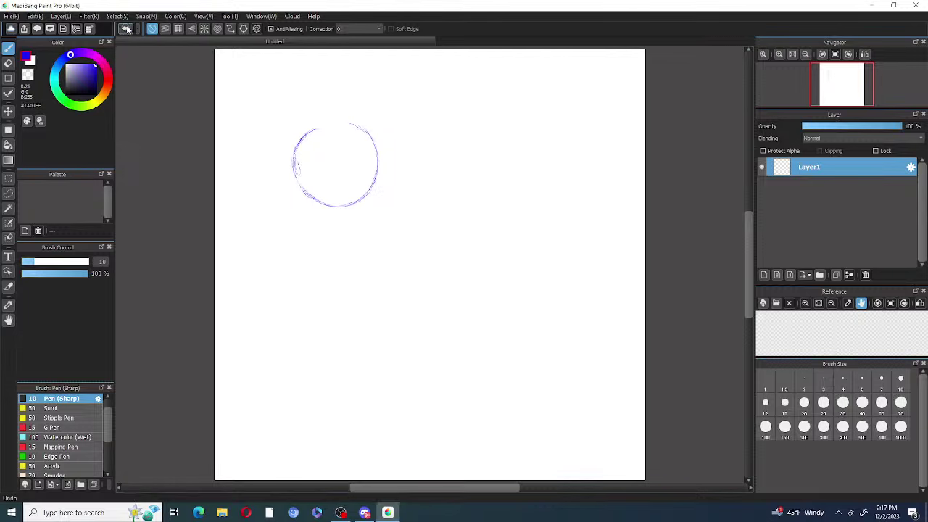
left_click(127, 29)
left_click(126, 29)
left_click(127, 29)
left_click(127, 30)
left_click(127, 29)
left_click(128, 30)
left_click(127, 30)
left_click(127, 30)
left_click(127, 31)
left_click(127, 30)
left_click(127, 30)
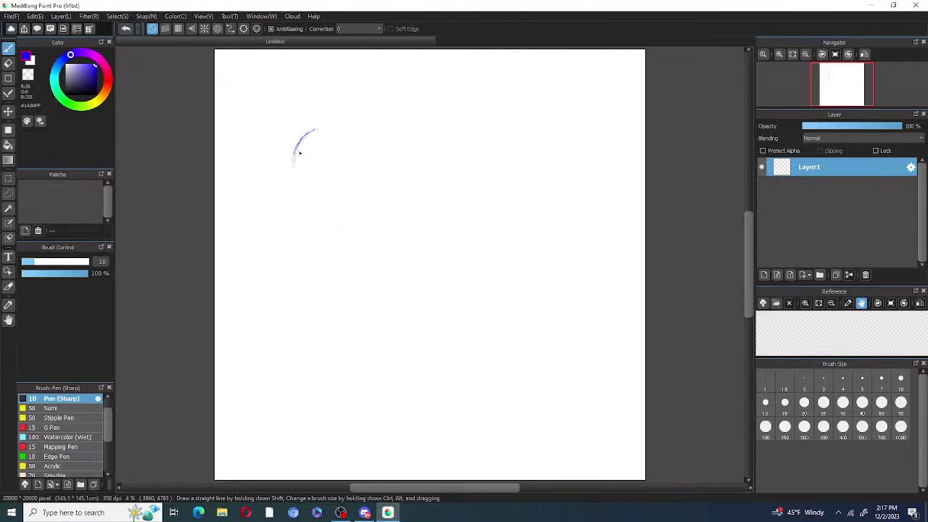
Step: Continue the arc into a complete small sketched circle for the head, using short overlapping pen strokes
mouse_move(297, 157)
left_mouse_down()
mouse_move(299, 180)
mouse_move(296, 170)
mouse_move(323, 192)
mouse_move(302, 185)
mouse_move(312, 193)
mouse_move(355, 181)
mouse_move(336, 196)
mouse_move(360, 173)
mouse_move(353, 186)
mouse_move(363, 148)
mouse_move(360, 175)
mouse_move(357, 134)
mouse_move(361, 142)
mouse_move(341, 125)
mouse_move(313, 131)
mouse_move(327, 124)
mouse_move(300, 171)
left_mouse_up()
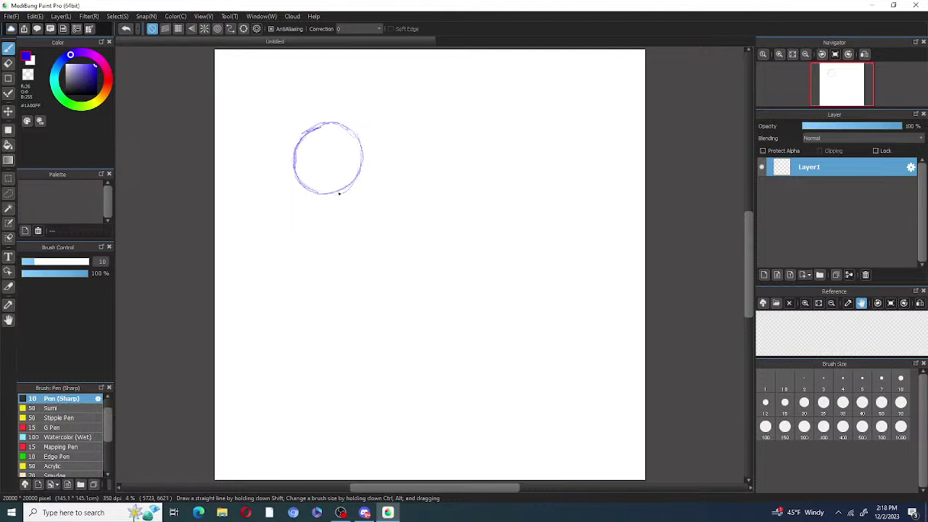
left_click_drag(335, 192, 335, 124)
left_click(129, 30)
left_click(128, 31)
left_click(127, 31)
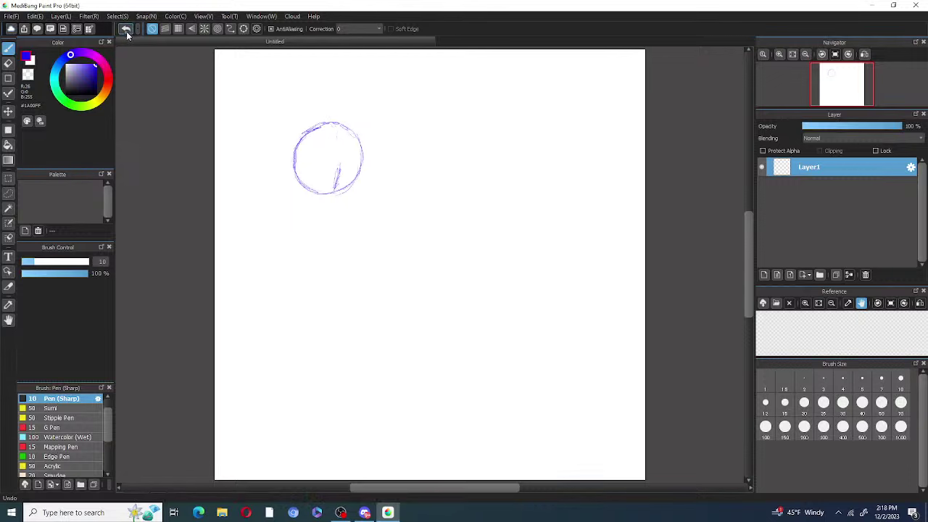
left_click(126, 33)
left_click(126, 33)
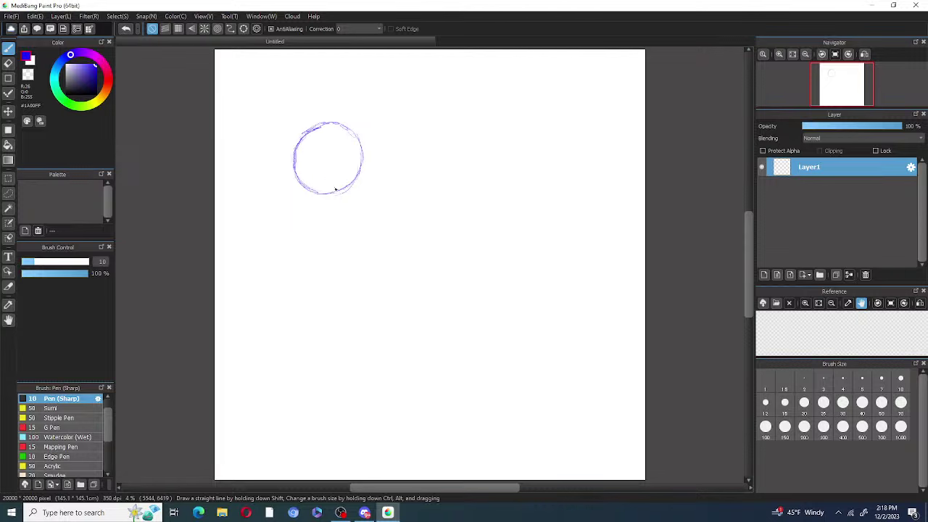
Step: Draw curved vertical and horizontal guidelines across the circle and outline wider cheeks and a chin around its lower half
mouse_move(333, 193)
left_mouse_down()
mouse_move(342, 172)
mouse_move(334, 190)
mouse_move(340, 152)
mouse_move(330, 128)
mouse_move(340, 178)
mouse_move(295, 167)
mouse_move(335, 176)
mouse_move(363, 166)
mouse_move(357, 161)
left_mouse_up()
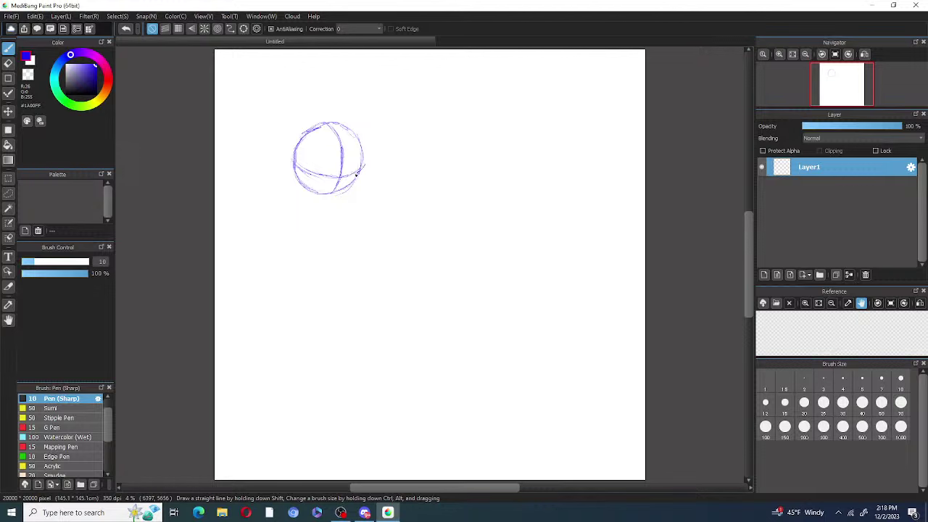
left_click_drag(302, 168, 315, 174)
mouse_move(294, 163)
left_mouse_down()
mouse_move(291, 186)
mouse_move(291, 173)
mouse_move(296, 187)
mouse_move(291, 181)
mouse_move(315, 195)
mouse_move(289, 174)
mouse_move(328, 197)
mouse_move(314, 193)
mouse_move(344, 196)
mouse_move(327, 193)
mouse_move(358, 186)
mouse_move(351, 193)
mouse_move(369, 177)
mouse_move(359, 192)
mouse_move(374, 174)
mouse_move(370, 181)
mouse_move(360, 145)
left_mouse_up()
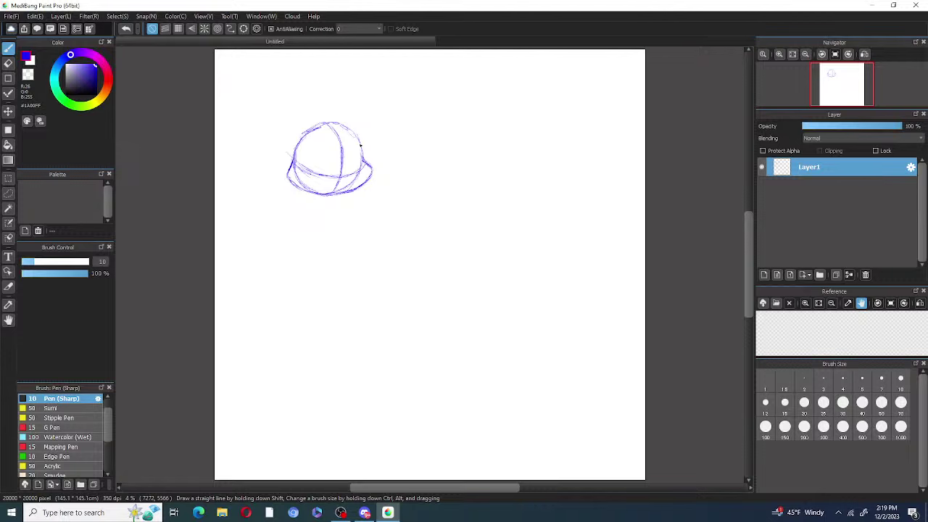
Step: Erase the guidelines and leftover circle lines inside the head with the eraser at size 500, keeping the outer outline
key("e")
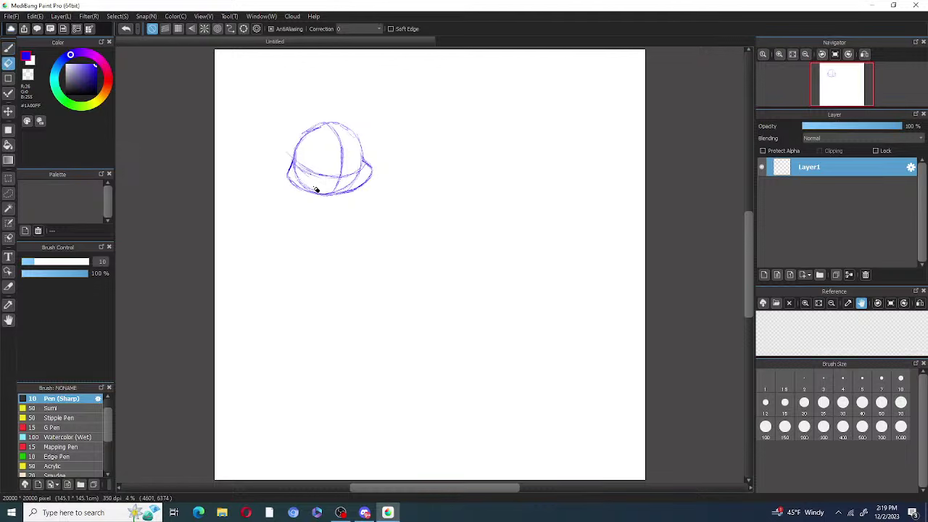
key("bracketright")
key("bracketright")
key("bracketright")
key("bracketright")
key("bracketright")
key("bracketright")
key("bracketright")
key("bracketright")
key("bracketright")
key("bracketright")
key("bracketright")
key("bracketright")
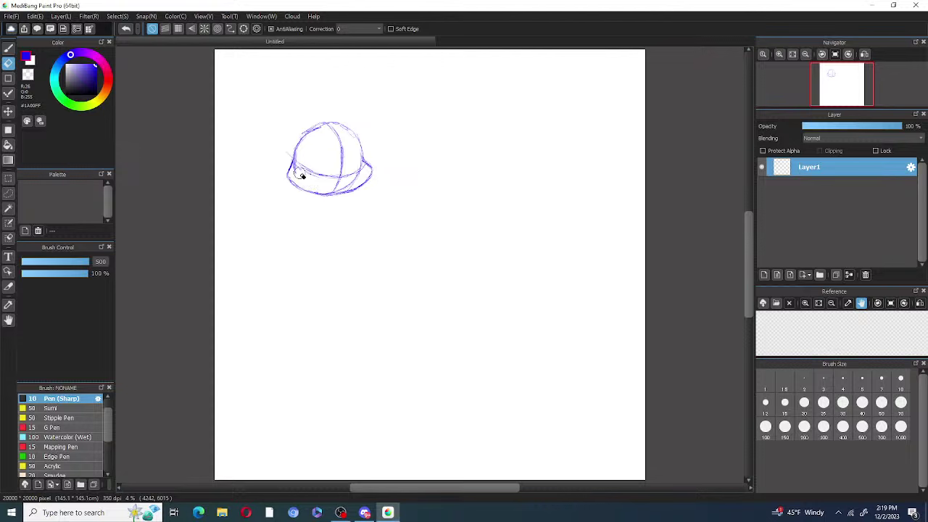
left_click_drag(302, 175, 305, 159)
mouse_move(339, 188)
left_mouse_down()
mouse_move(362, 168)
mouse_move(318, 176)
mouse_move(341, 154)
mouse_move(333, 134)
mouse_move(354, 175)
left_mouse_up()
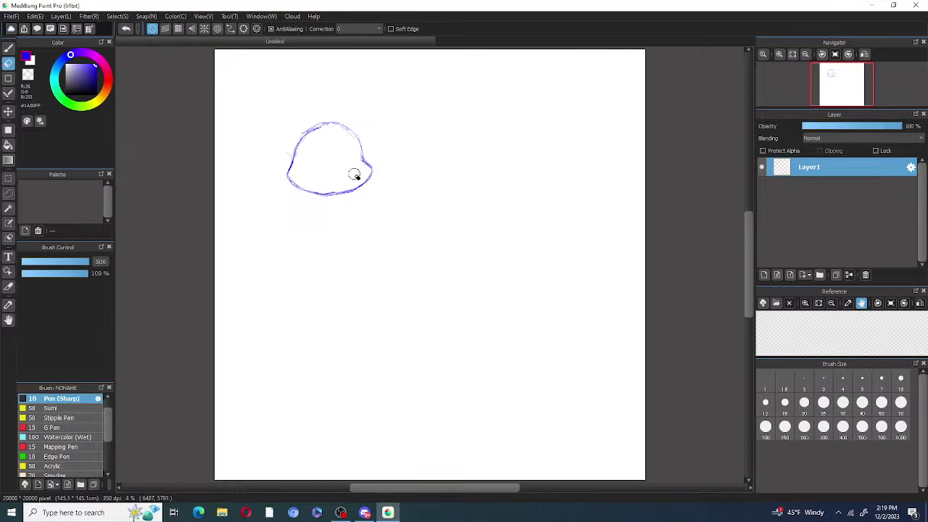
Step: Sketch a tall pointed ear with an inner fold line on the left side of the head with the brush
left_click(9, 49)
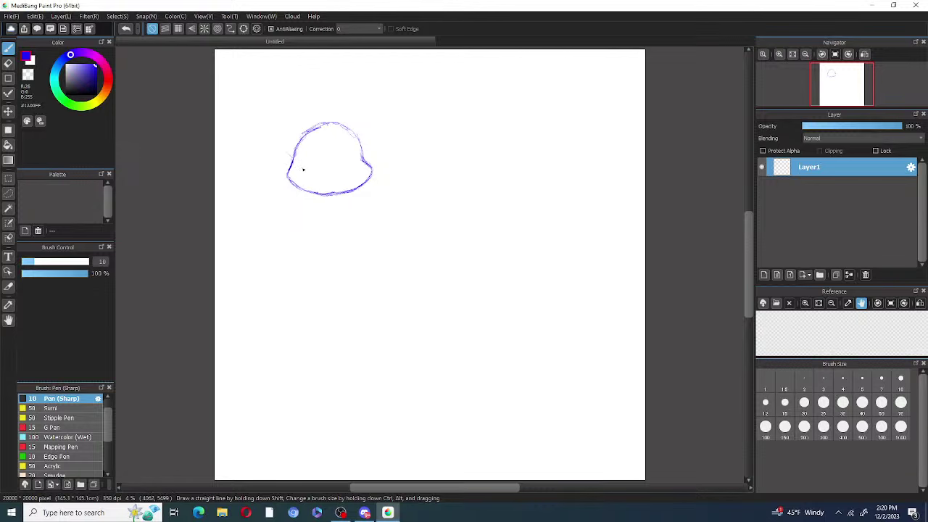
mouse_move(293, 166)
left_mouse_down()
mouse_move(255, 138)
mouse_move(261, 149)
mouse_move(263, 105)
mouse_move(258, 138)
mouse_move(256, 111)
mouse_move(257, 135)
mouse_move(273, 88)
mouse_move(264, 100)
mouse_move(262, 109)
mouse_move(284, 79)
mouse_move(271, 90)
mouse_move(299, 103)
mouse_move(297, 95)
mouse_move(303, 143)
mouse_move(293, 95)
mouse_move(303, 129)
mouse_move(278, 79)
mouse_move(263, 106)
mouse_move(289, 92)
mouse_move(296, 110)
mouse_move(293, 99)
mouse_move(288, 159)
mouse_move(295, 98)
mouse_move(301, 136)
left_mouse_up()
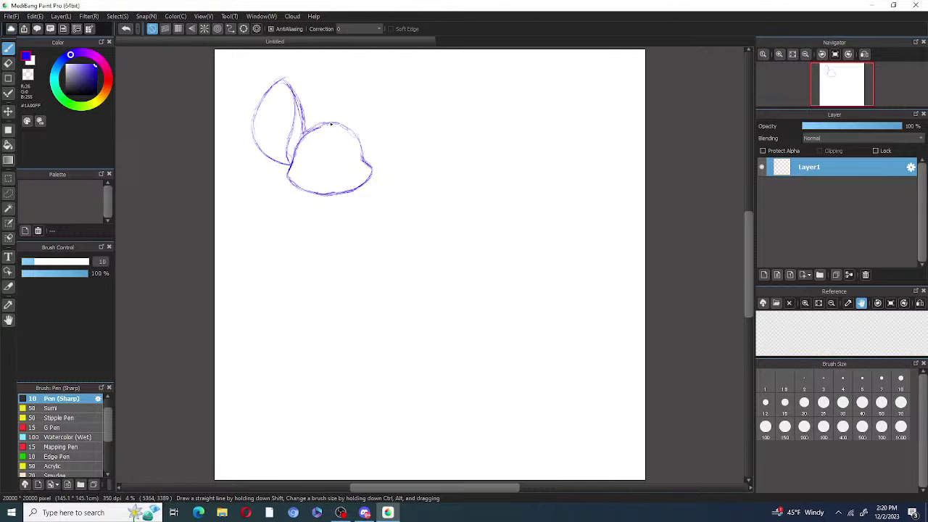
Step: Sketch a sideways-pointing ear on the right side of the head, with its top edge, lower curve and inner fold line
mouse_move(342, 126)
left_mouse_down()
mouse_move(373, 134)
mouse_move(350, 128)
mouse_move(400, 132)
mouse_move(402, 131)
left_mouse_up()
key("e")
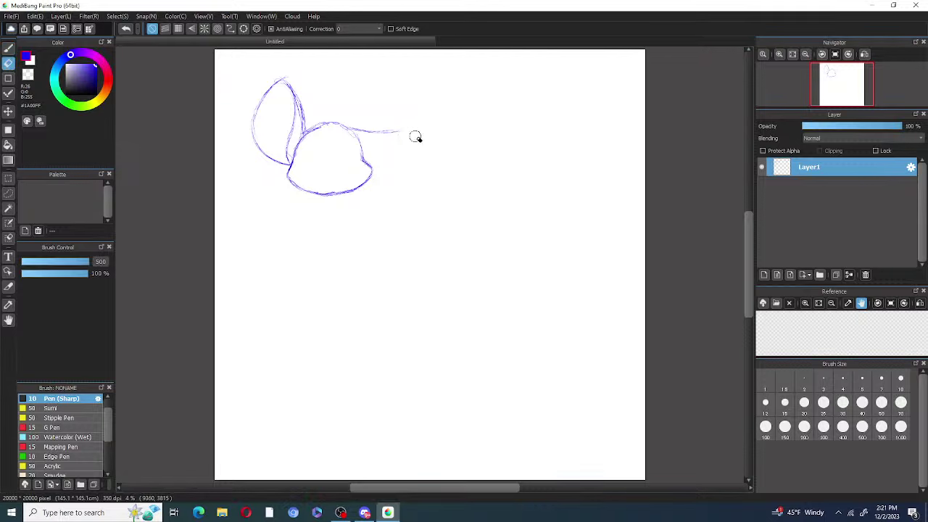
key("p")
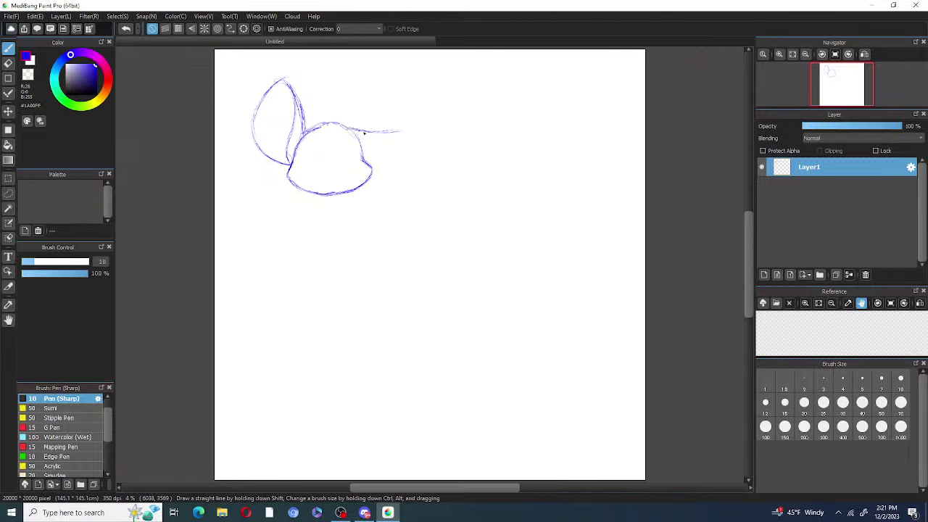
left_click_drag(342, 127, 409, 132)
left_click_drag(382, 133, 410, 129)
mouse_move(409, 133)
left_mouse_down()
mouse_move(398, 164)
mouse_move(370, 166)
left_mouse_up()
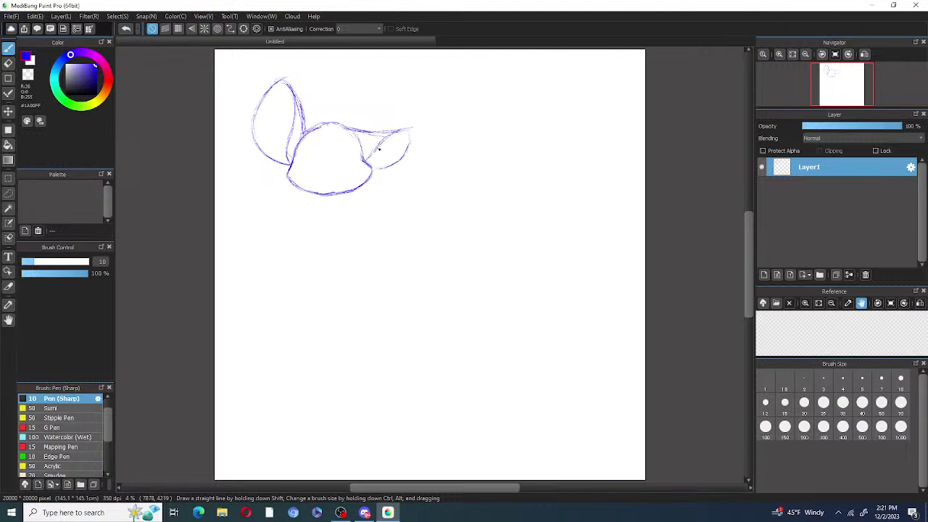
left_click_drag(368, 158, 393, 134)
Step: Clean up the junction of the left ear and the head with the eraser at sizes 500 and 100, and retouch the lines
key("e")
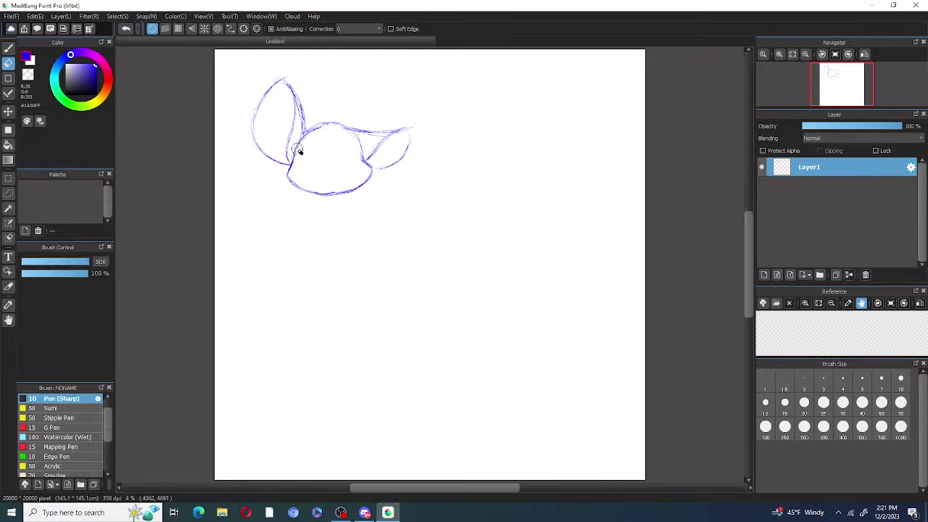
mouse_move(298, 156)
left_mouse_down()
mouse_move(296, 166)
mouse_move(302, 102)
mouse_move(303, 146)
mouse_move(308, 132)
mouse_move(297, 156)
left_mouse_up()
key("b")
key("ctrl+z")
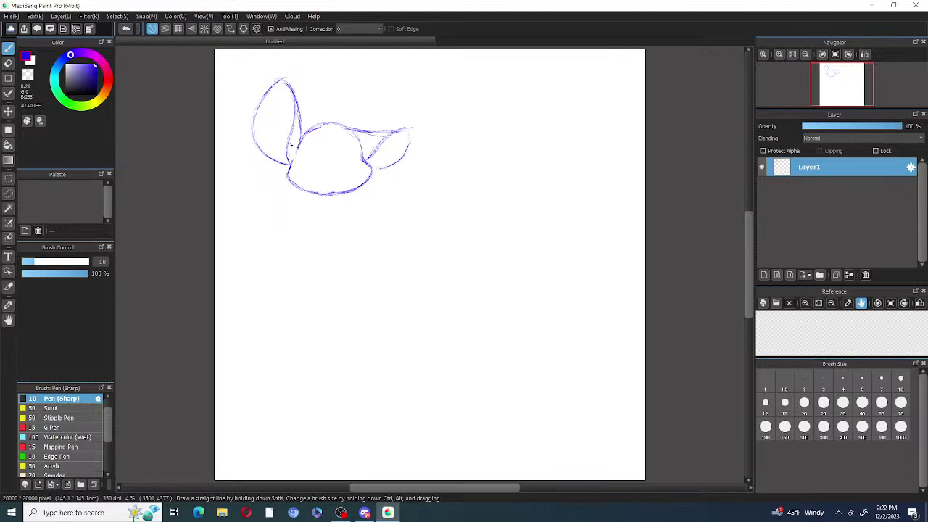
left_click(9, 65)
left_click(766, 427)
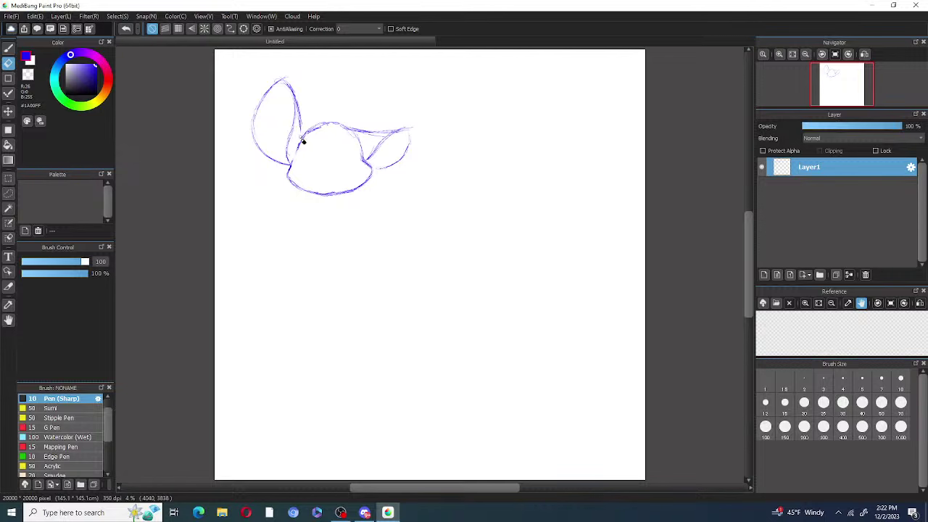
mouse_move(303, 132)
left_mouse_down()
mouse_move(294, 137)
mouse_move(301, 127)
mouse_move(303, 145)
mouse_move(302, 119)
mouse_move(303, 138)
left_mouse_up()
key("b")
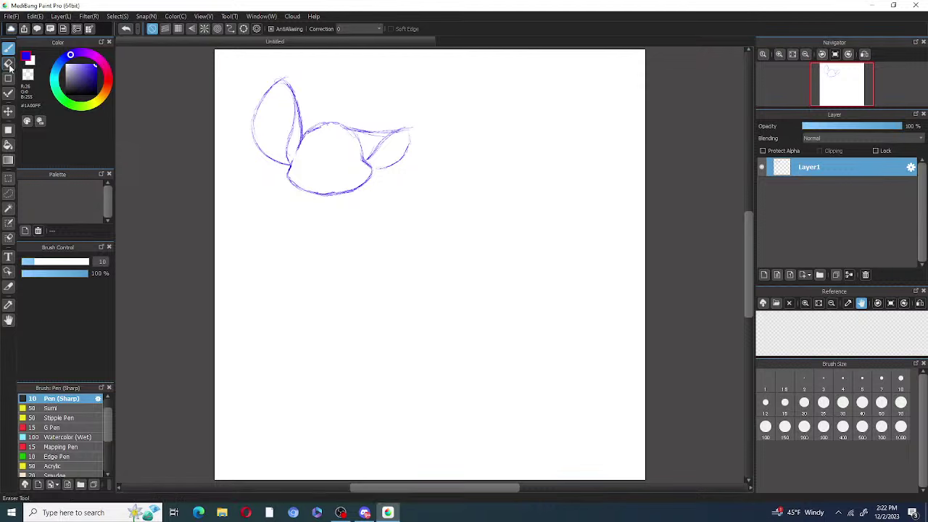
Step: Erase the left ear's inner fold with a size 300 eraser, redraw it, and reinforce the right ear's outline
key("e")
left_click(824, 426)
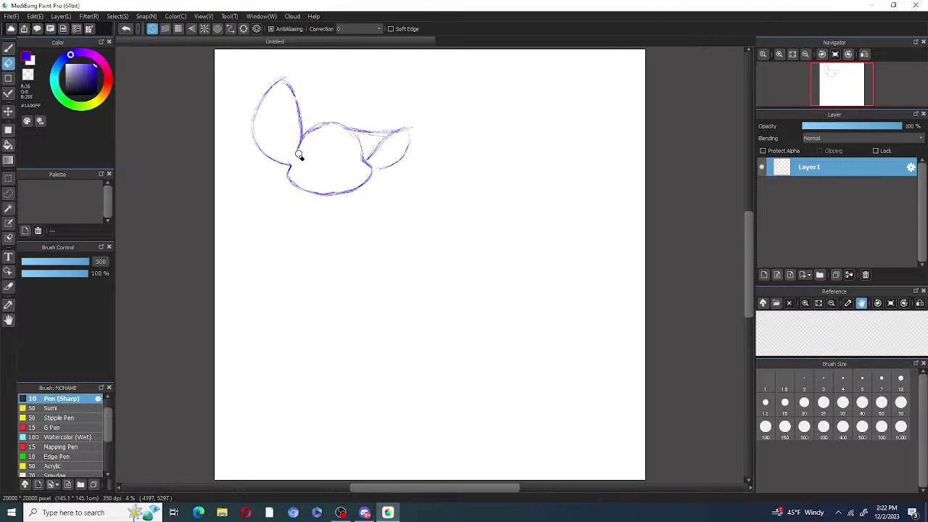
key("b")
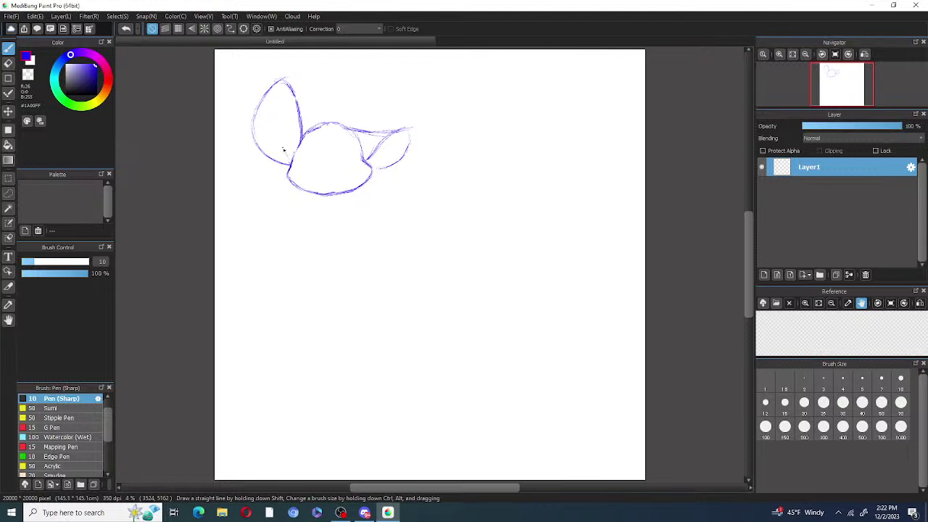
mouse_move(288, 165)
left_mouse_down()
mouse_move(294, 96)
mouse_move(291, 125)
left_mouse_up()
key("ctrl+z")
mouse_move(335, 124)
left_mouse_down()
mouse_move(401, 131)
mouse_move(413, 143)
left_mouse_up()
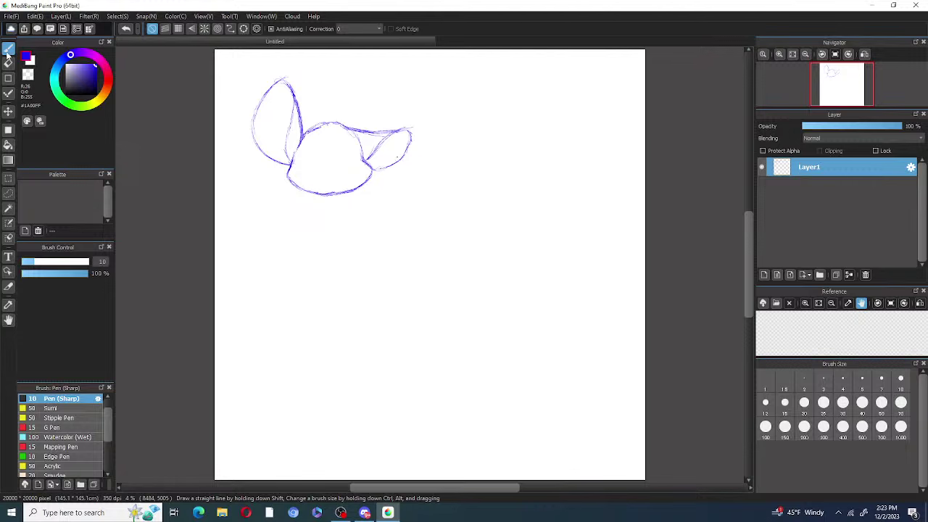
Step: Erase the left ear's outer edge and redraw it as a slightly narrower curve from the tip to the head
key("e")
mouse_move(264, 104)
left_mouse_down()
mouse_move(272, 95)
mouse_move(251, 141)
mouse_move(291, 169)
left_mouse_up()
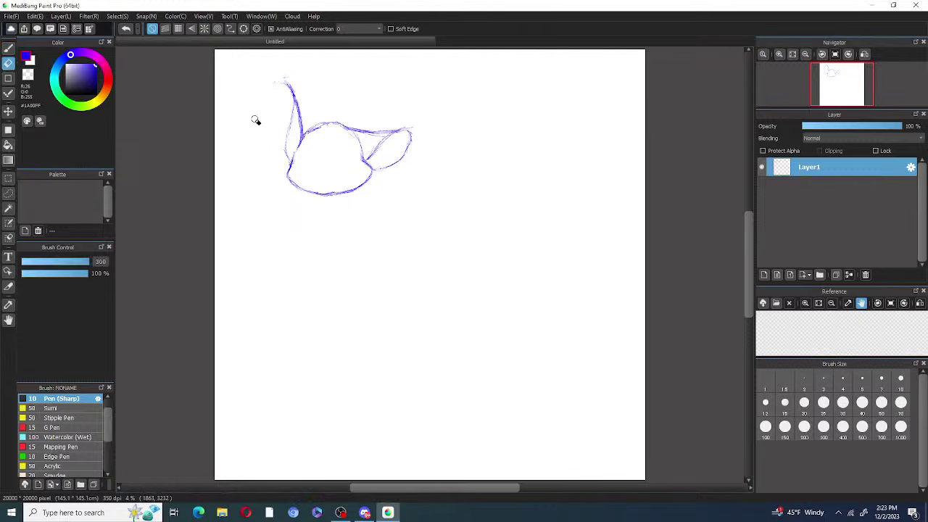
key("b")
mouse_move(283, 81)
left_mouse_down()
mouse_move(264, 114)
mouse_move(279, 92)
mouse_move(256, 145)
mouse_move(282, 168)
mouse_move(266, 160)
mouse_move(282, 162)
mouse_move(254, 133)
mouse_move(265, 155)
mouse_move(279, 91)
mouse_move(267, 109)
mouse_move(297, 100)
mouse_move(297, 143)
left_mouse_up()
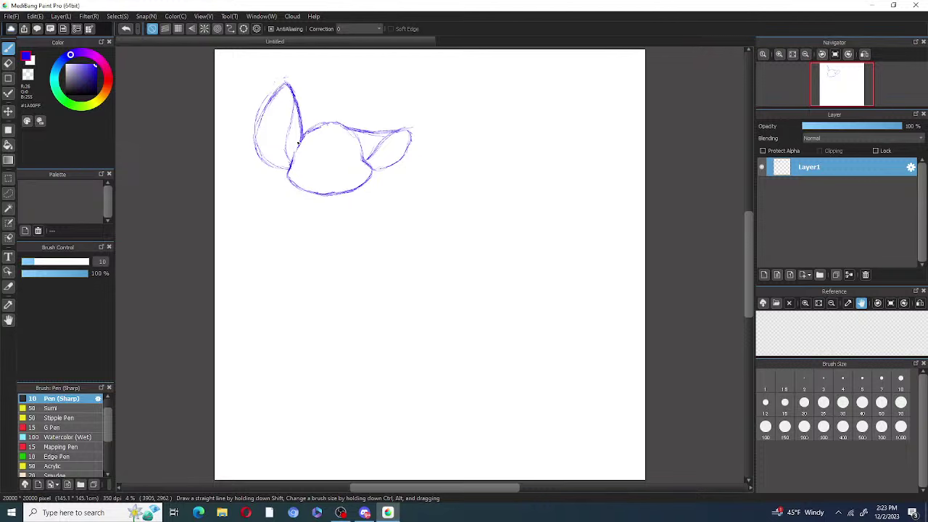
Step: Erase the stray marks around the right ear and darken the head outline beside that ear
left_click(7, 63)
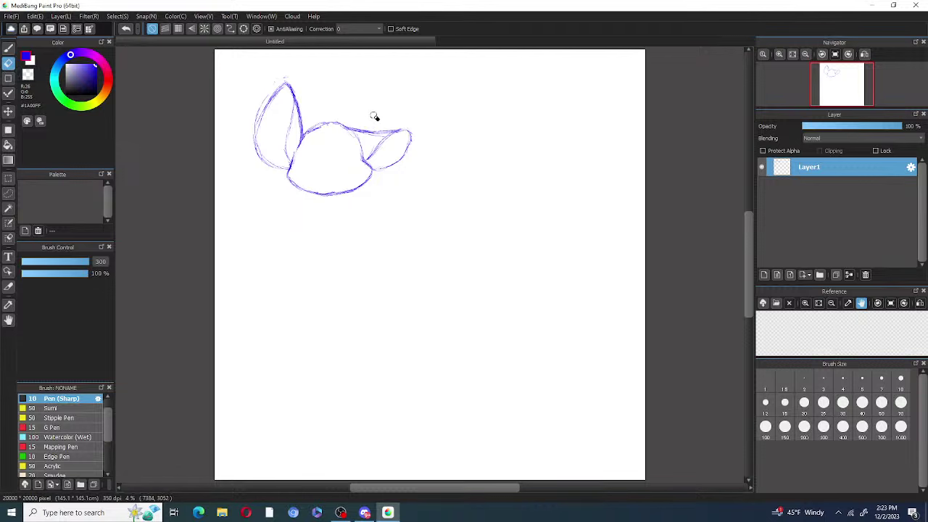
key("b")
mouse_move(363, 156)
left_mouse_down()
mouse_move(345, 127)
mouse_move(354, 134)
left_mouse_up()
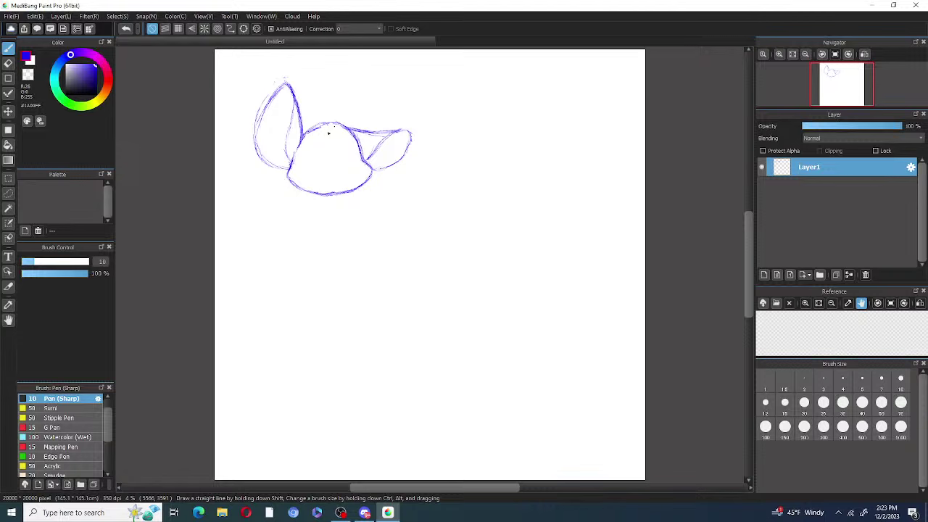
Step: Erase the left ear's outer curve again and resketch it from the base of the ear up to the tip
left_click(8, 63)
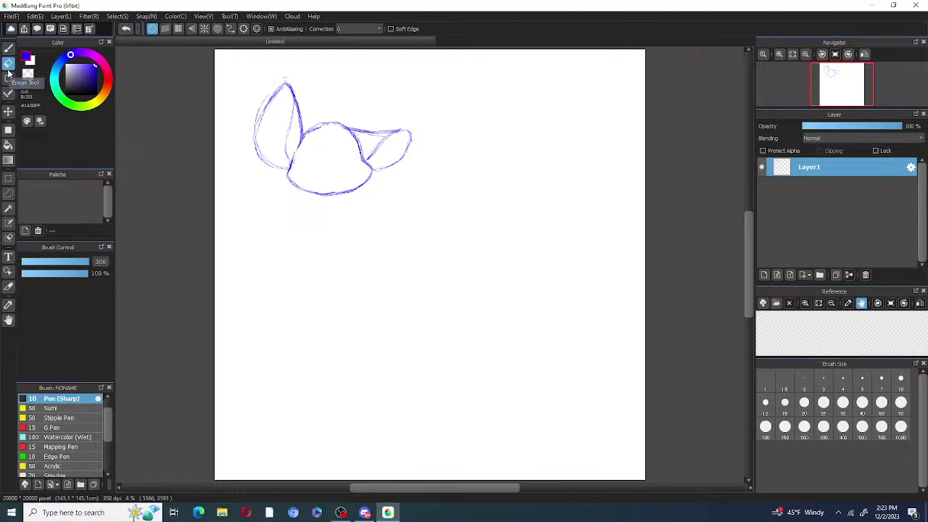
mouse_move(269, 108)
left_mouse_down()
mouse_move(279, 88)
mouse_move(260, 126)
mouse_move(262, 164)
mouse_move(276, 105)
left_mouse_up()
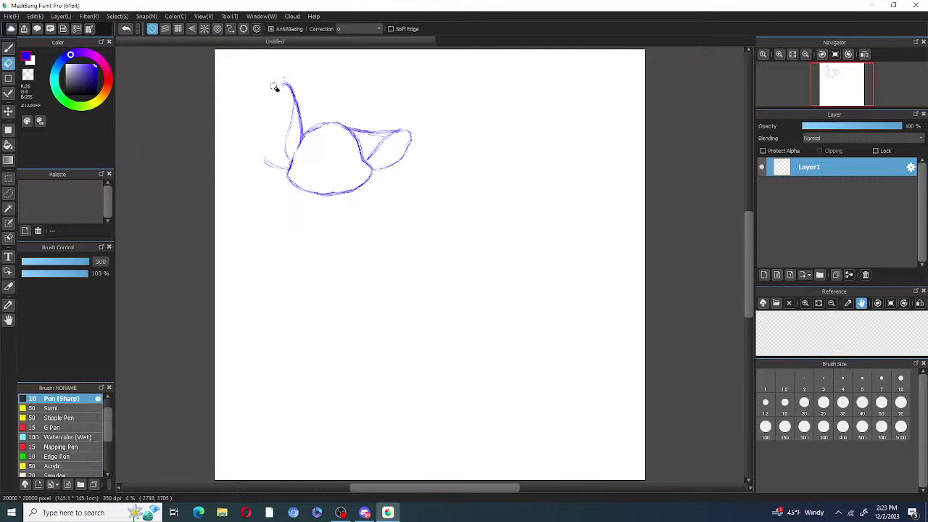
key("b")
mouse_move(288, 175)
left_mouse_down()
mouse_move(258, 155)
mouse_move(258, 141)
mouse_move(269, 137)
mouse_move(261, 124)
mouse_move(260, 147)
mouse_move(286, 87)
mouse_move(261, 128)
left_mouse_up()
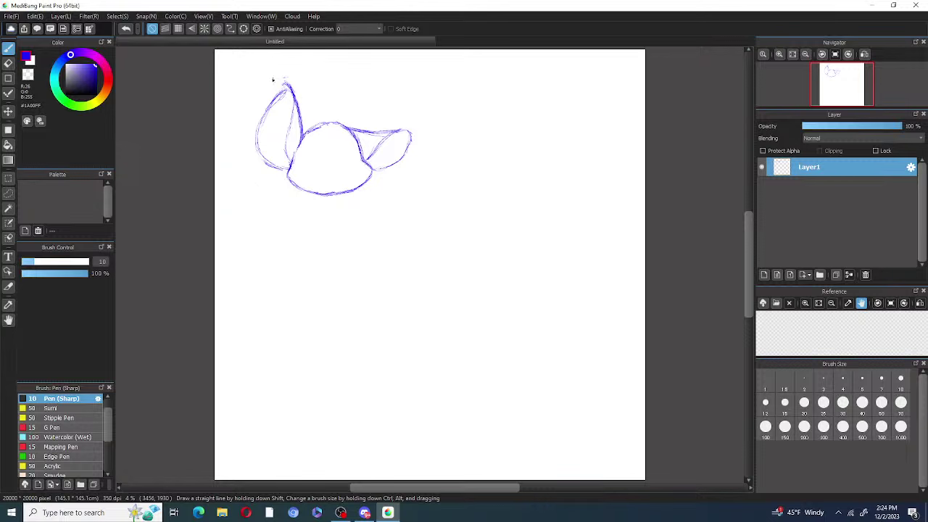
Step: Erase the left ear's tip and outer edge, and redraw them as a fuller curve with a rounder tip
key("e")
left_click_drag(284, 81, 256, 143)
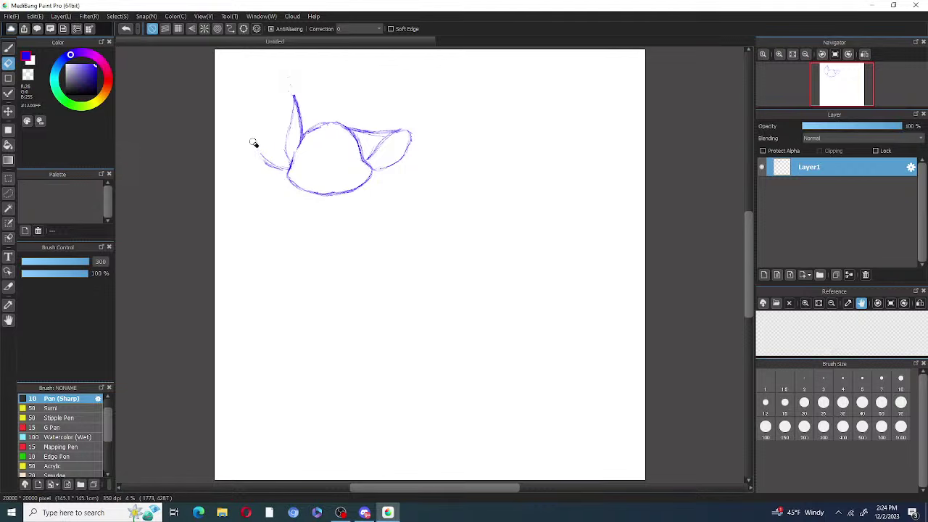
left_click(8, 47)
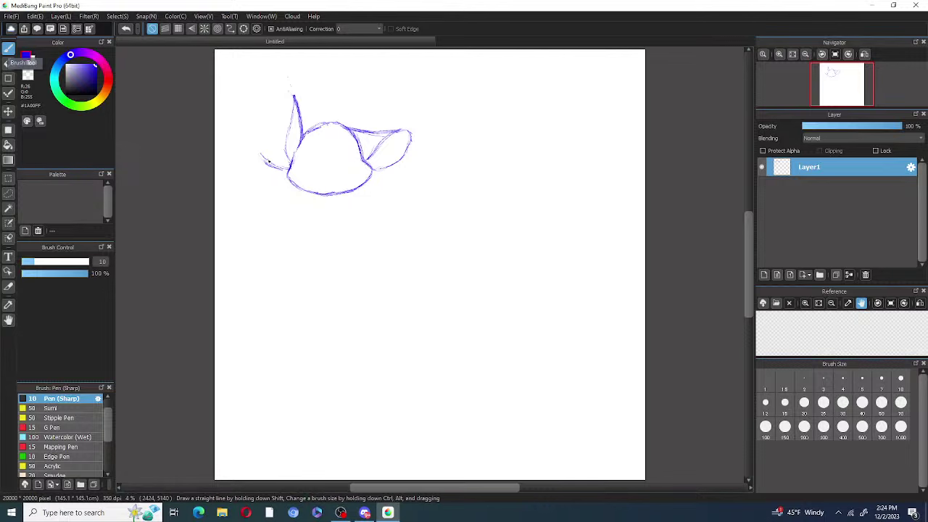
mouse_move(285, 172)
left_mouse_down()
mouse_move(262, 158)
mouse_move(276, 169)
mouse_move(255, 139)
mouse_move(263, 114)
mouse_move(252, 135)
mouse_move(262, 158)
mouse_move(267, 96)
mouse_move(256, 142)
mouse_move(282, 85)
mouse_move(268, 111)
mouse_move(293, 97)
mouse_move(284, 86)
mouse_move(276, 93)
mouse_move(257, 119)
mouse_move(259, 160)
left_mouse_up()
mouse_move(260, 159)
left_mouse_down()
mouse_move(280, 95)
mouse_move(252, 137)
left_mouse_up()
left_click_drag(292, 111, 285, 85)
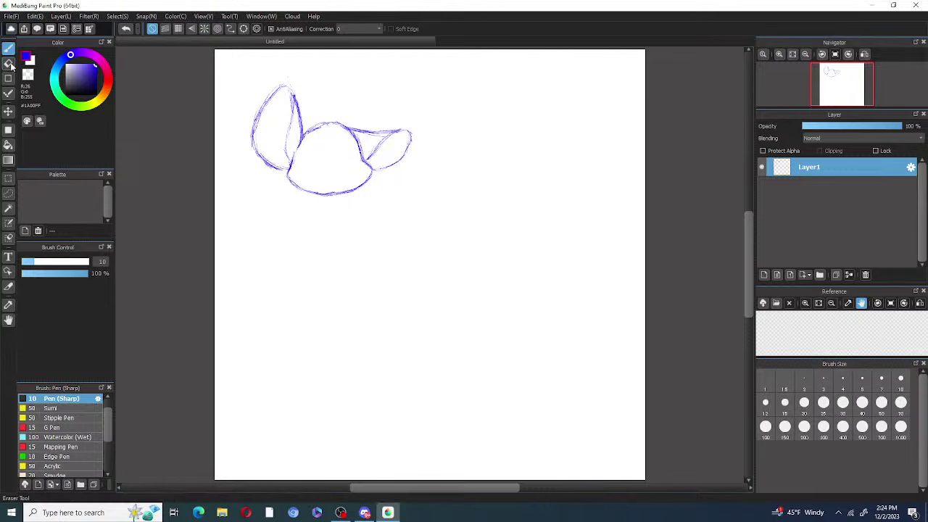
Step: Erase the right ear's outer curve and redraw it as a slightly longer, wider curve from the ear's base to its tip
key("e")
left_click_drag(392, 171, 414, 133)
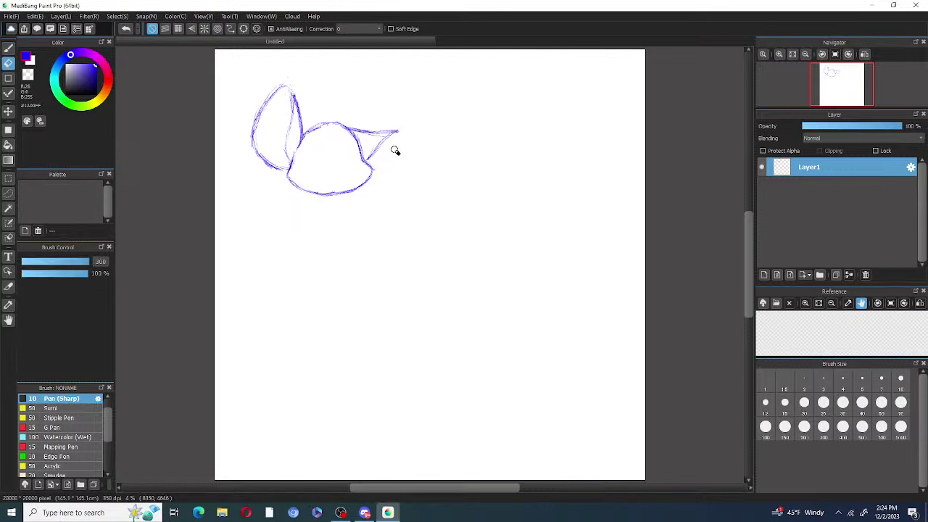
left_click(8, 48)
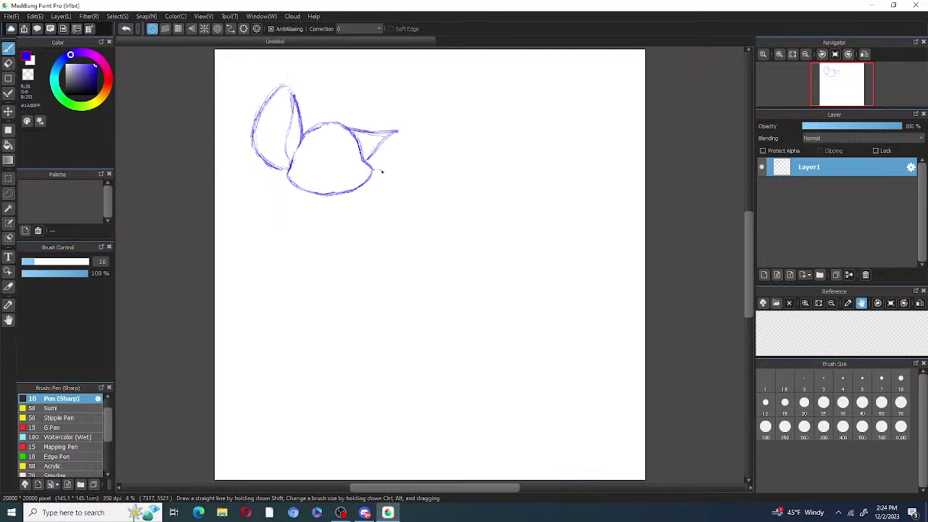
mouse_move(374, 173)
left_mouse_down()
mouse_move(390, 171)
mouse_move(421, 136)
mouse_move(385, 136)
mouse_move(412, 131)
mouse_move(419, 143)
mouse_move(418, 131)
mouse_move(396, 140)
left_mouse_up()
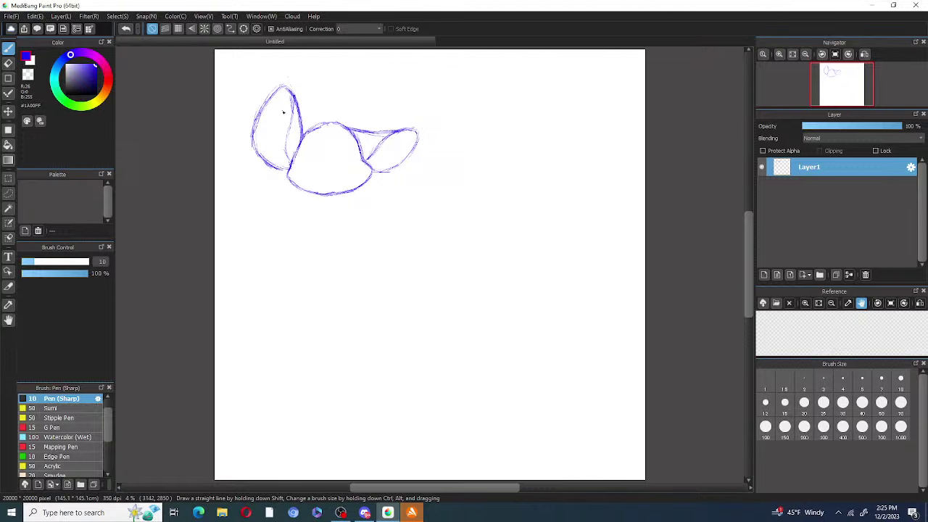
Step: Erase the left ear's inner line with the adjoining head edge, and redraw both between the ear's tip and base
key("e")
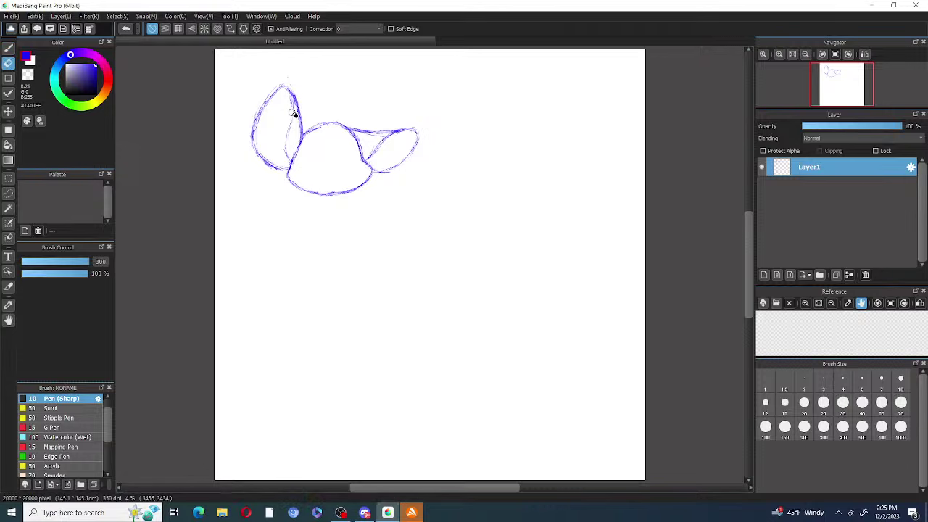
mouse_move(296, 117)
left_mouse_down()
mouse_move(285, 156)
mouse_move(272, 128)
mouse_move(296, 167)
left_mouse_up()
key("b")
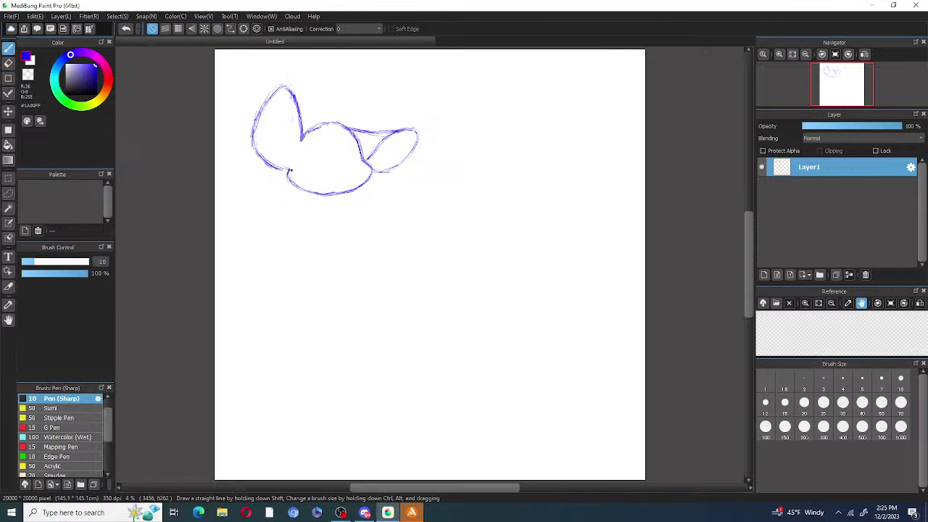
mouse_move(300, 138)
left_mouse_down()
mouse_move(290, 168)
mouse_move(295, 99)
mouse_move(286, 167)
left_mouse_up()
left_click_drag(289, 87, 305, 143)
mouse_move(296, 103)
left_mouse_down()
mouse_move(305, 142)
mouse_move(291, 171)
mouse_move(291, 133)
mouse_move(287, 165)
left_mouse_up()
Step: Erase the left ear's inner line again and resketch it as a bowed curve from the ear's base up towards the tip
key("e")
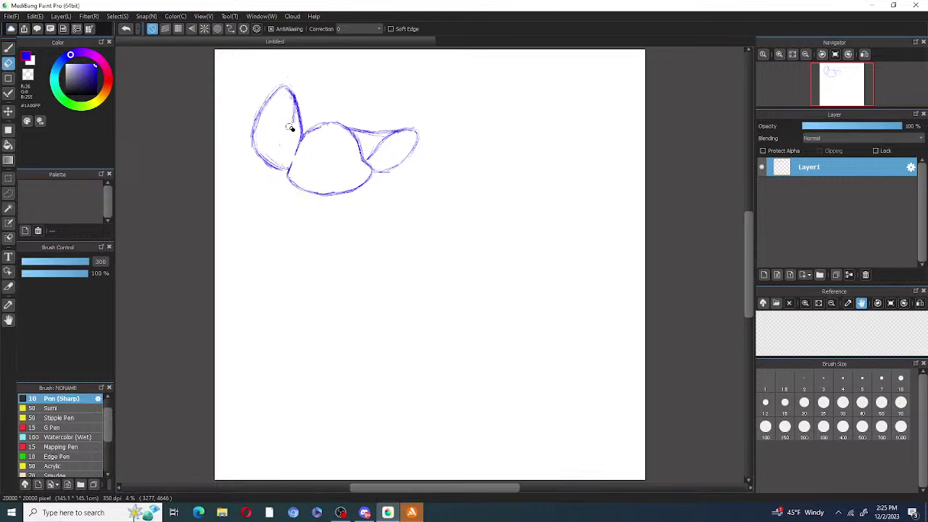
left_click(9, 48)
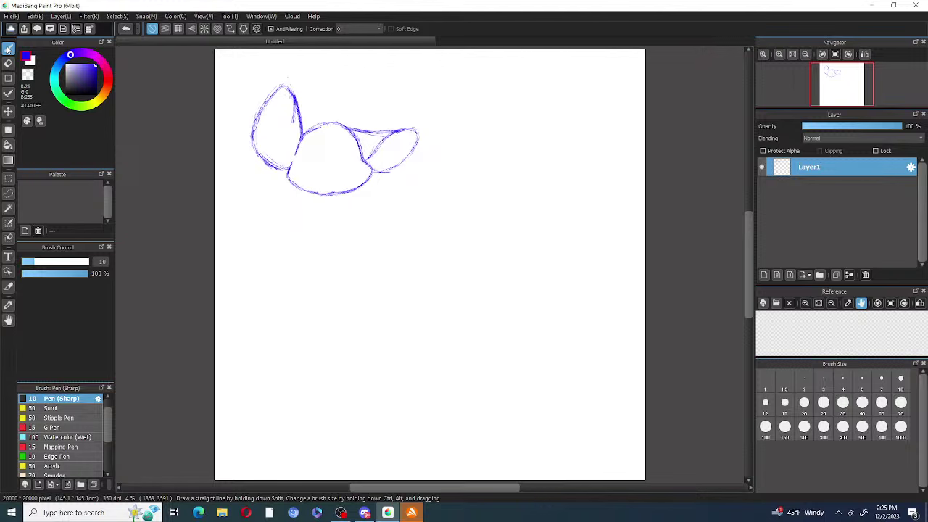
mouse_move(287, 173)
left_mouse_down()
mouse_move(280, 162)
mouse_move(297, 106)
mouse_move(291, 95)
left_mouse_up()
left_click(600, 159)
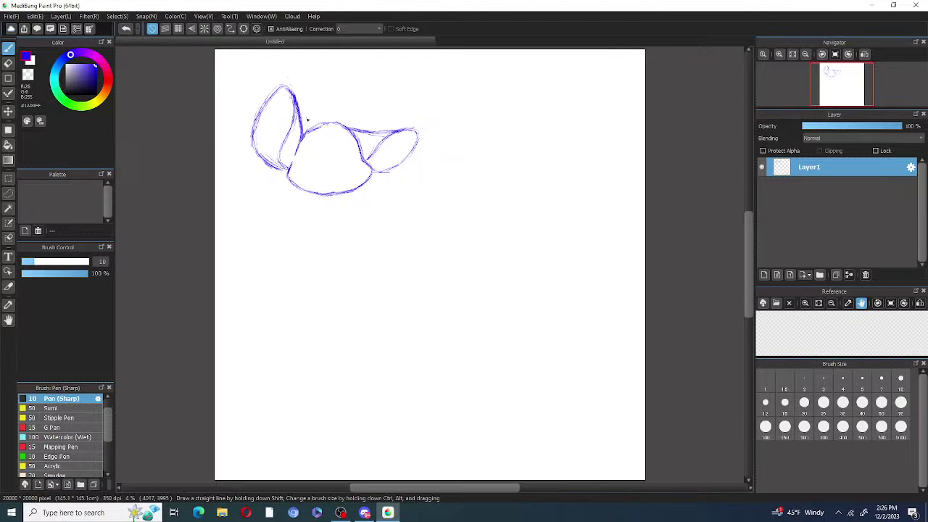
Step: Sketch a tuft of hair on top of the head beside the left ear, with short strokes sweeping towards the right ear
mouse_move(306, 139)
left_mouse_down()
mouse_move(303, 124)
mouse_move(306, 130)
left_mouse_up()
left_click_drag(310, 124, 310, 104)
mouse_move(309, 109)
left_mouse_down()
mouse_move(310, 129)
mouse_move(332, 111)
left_mouse_up()
mouse_move(310, 103)
left_mouse_down()
mouse_move(306, 136)
mouse_move(309, 106)
mouse_move(309, 133)
mouse_move(334, 111)
mouse_move(322, 119)
mouse_move(357, 105)
left_mouse_up()
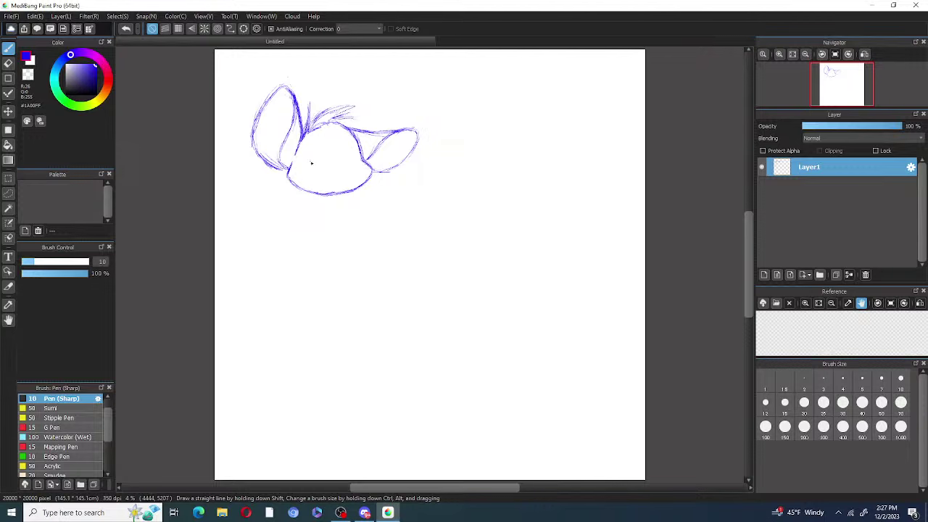
Step: Undo all the hair tuft strokes on top of the head
left_click(126, 29)
left_click(126, 29)
left_click(127, 29)
left_click(127, 29)
left_click(126, 29)
left_click(126, 29)
left_click(126, 29)
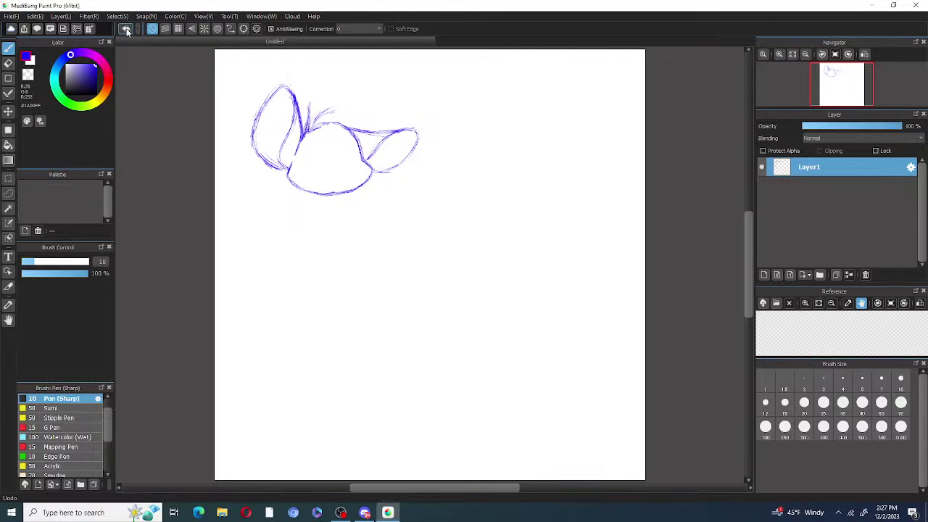
left_click(127, 29)
left_click(126, 29)
left_click(126, 29)
left_click(126, 29)
left_click(126, 29)
left_click(126, 30)
left_click(126, 29)
left_click(127, 29)
left_click(127, 30)
left_click(127, 29)
left_click(127, 29)
left_click(127, 29)
left_click(127, 30)
Step: Try long hair lines across the face, over the head and beside the left ear, and undo them all
mouse_move(331, 149)
left_mouse_down()
mouse_move(348, 230)
mouse_move(379, 181)
mouse_move(369, 200)
mouse_move(375, 134)
mouse_move(389, 159)
mouse_move(376, 122)
mouse_move(357, 110)
mouse_move(319, 110)
mouse_move(306, 132)
left_mouse_up()
left_click_drag(284, 173, 279, 194)
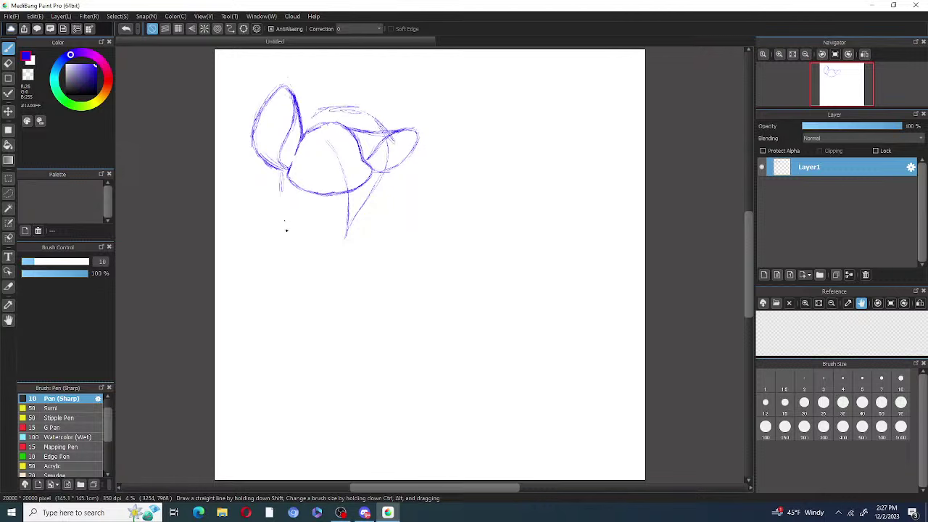
left_click(127, 31)
left_click(127, 30)
left_click(127, 31)
left_click(127, 31)
left_click(127, 30)
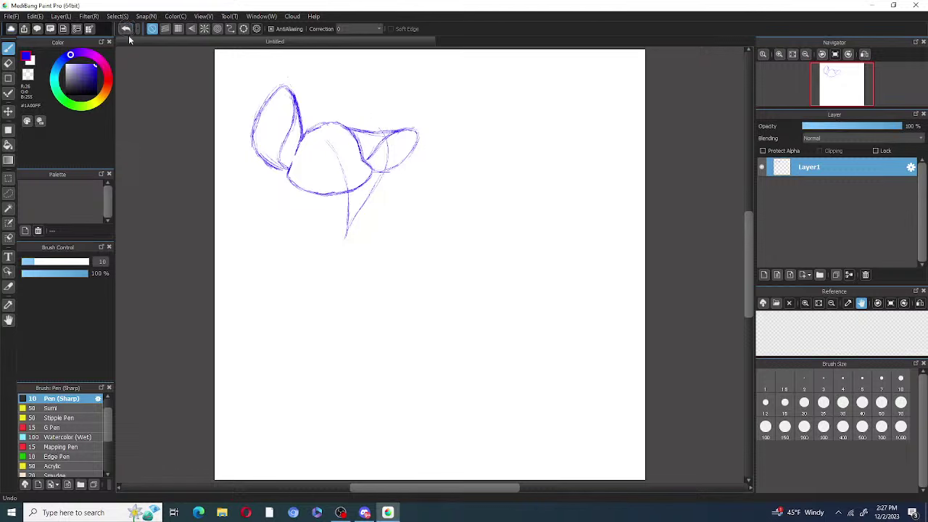
left_click(128, 34)
left_click(128, 33)
left_click(128, 33)
left_click(129, 34)
left_click(129, 33)
left_click(131, 34)
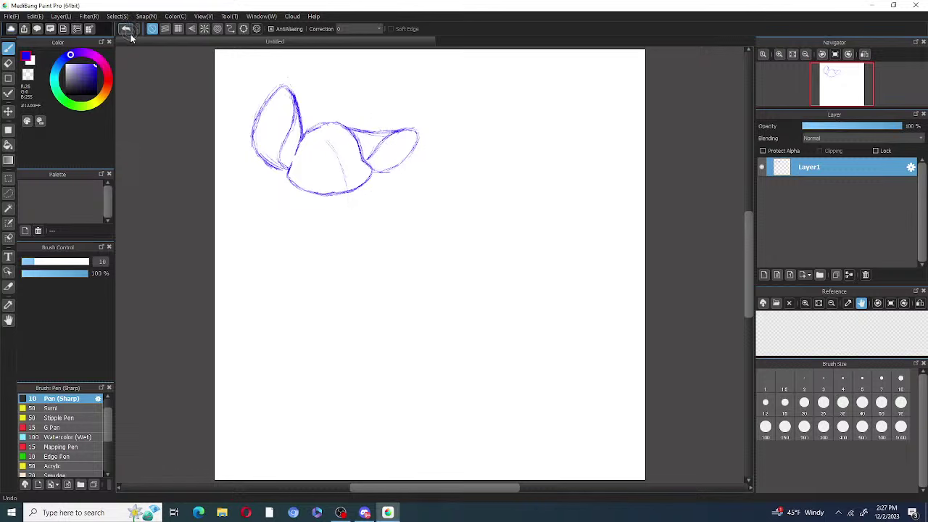
left_click(128, 34)
left_click(128, 32)
Step: Sketch a dense hair tuft beside the left ear, and erase and redraw the line joining the head to the right ear's tip
mouse_move(304, 136)
left_mouse_down()
mouse_move(312, 119)
mouse_move(323, 114)
mouse_move(315, 128)
mouse_move(345, 107)
mouse_move(335, 105)
left_mouse_up()
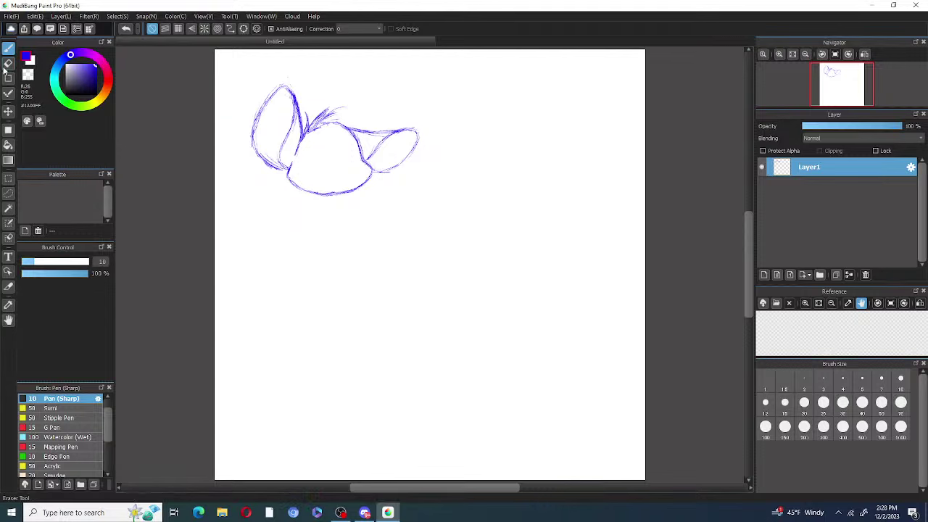
key("e")
left_click_drag(379, 135, 394, 131)
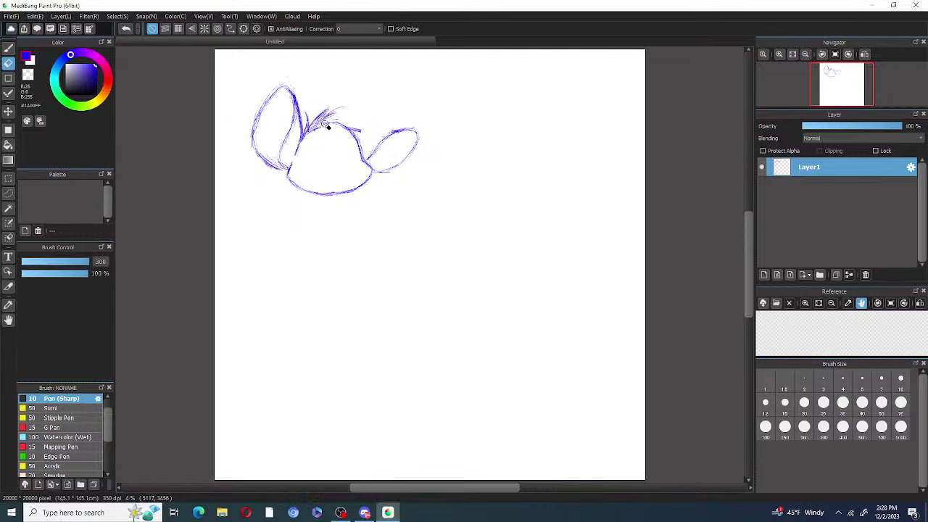
key("p")
mouse_move(383, 132)
left_mouse_down()
mouse_move(355, 130)
mouse_move(396, 132)
mouse_move(341, 128)
mouse_move(349, 129)
mouse_move(341, 107)
left_mouse_up()
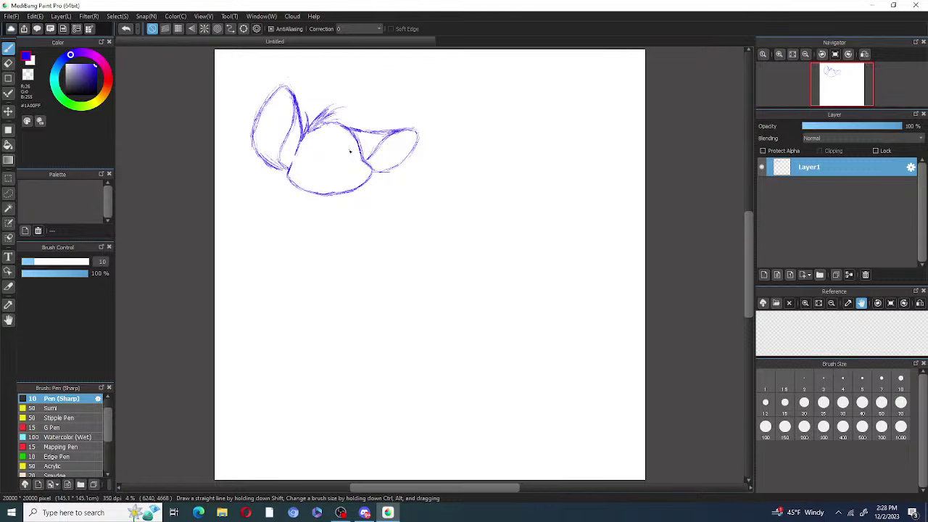
Step: Erase most of the hair tuft with the head outline beneath it, and resketch the tuft with a few lighter strokes
key("e")
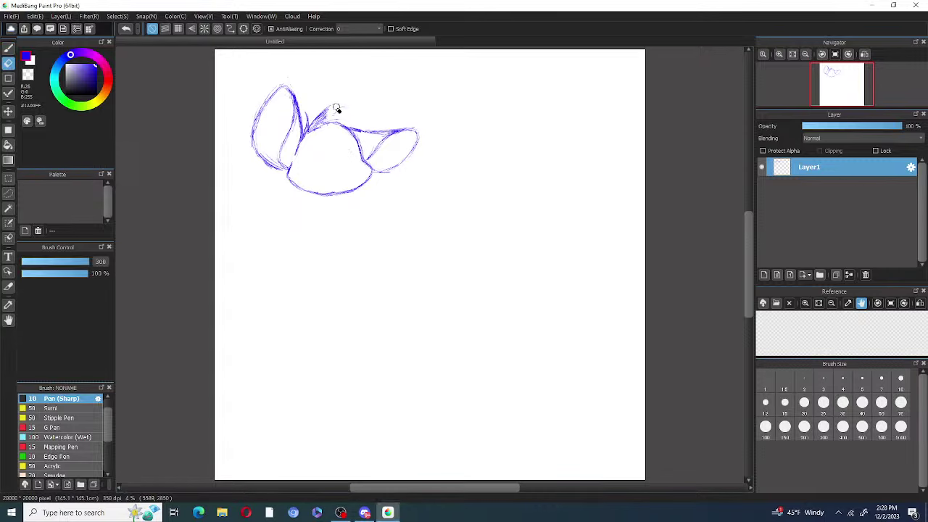
mouse_move(327, 109)
left_mouse_down()
mouse_move(333, 122)
mouse_move(342, 109)
mouse_move(317, 124)
mouse_move(313, 146)
left_mouse_up()
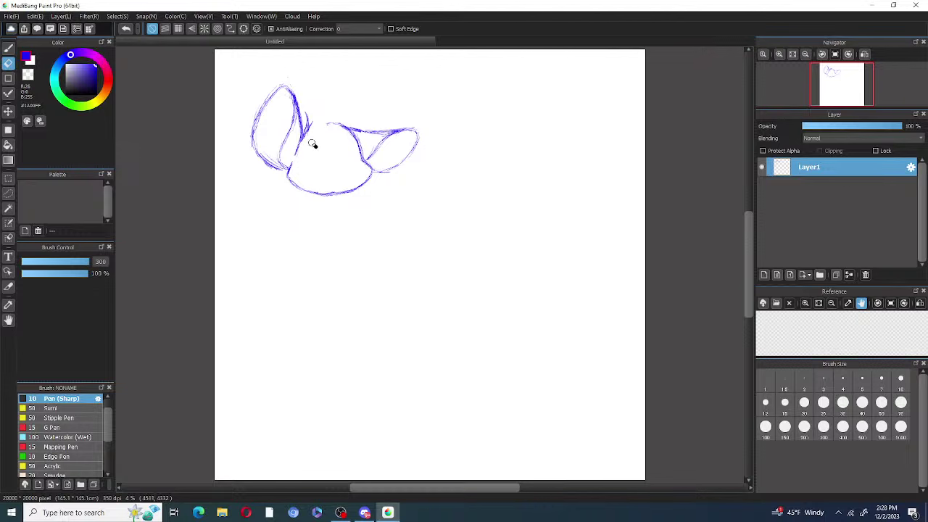
left_click(9, 47)
mouse_move(304, 112)
left_mouse_down()
mouse_move(306, 129)
mouse_move(339, 116)
left_mouse_up()
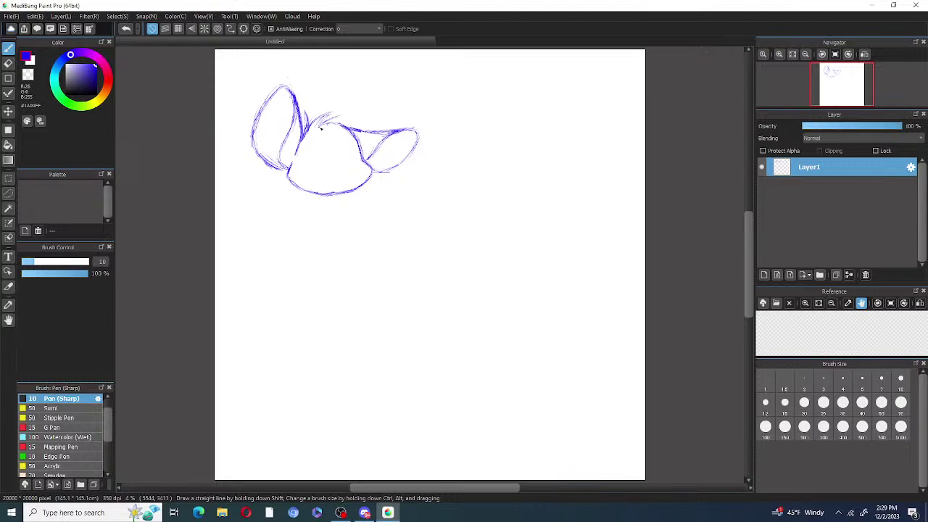
Step: Undo the resketched tuft, the erasing and the earlier hair strokes back to a small mark beside the left ear
left_click(127, 29)
left_click(126, 28)
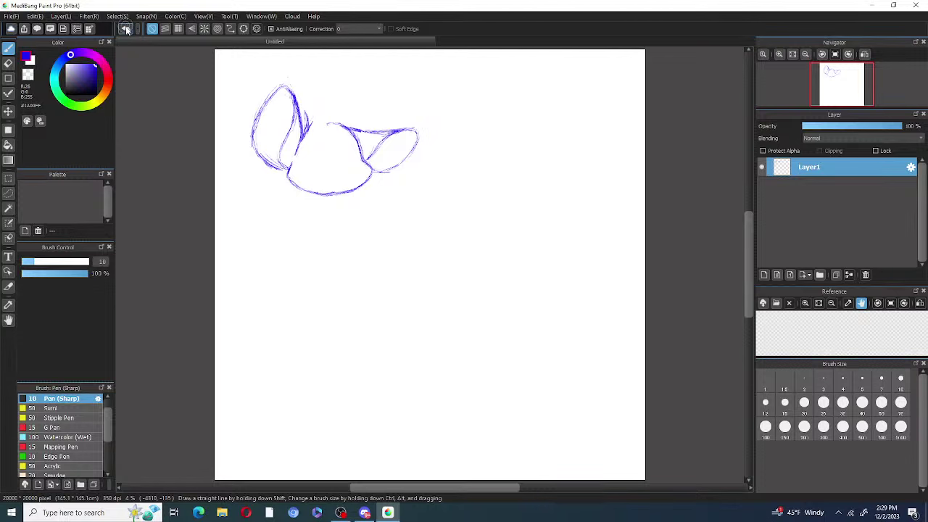
left_click(126, 29)
left_click(127, 28)
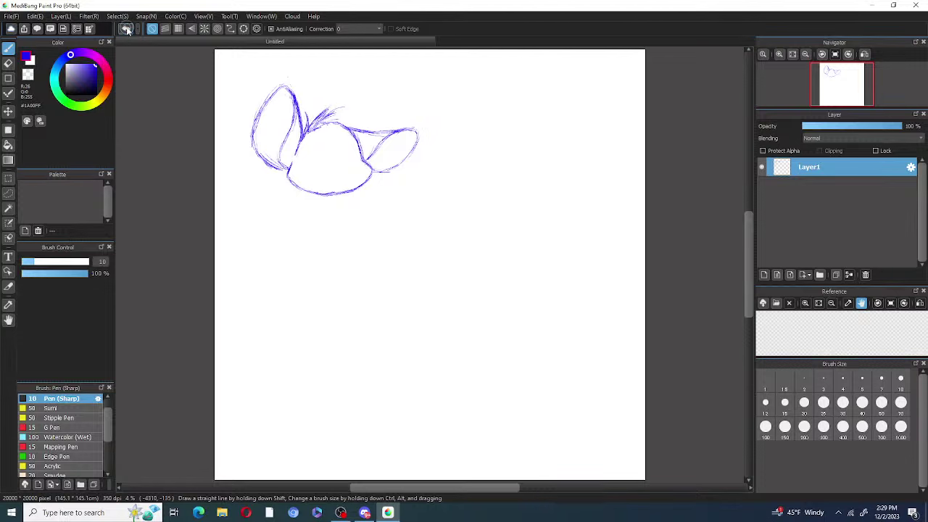
left_click(128, 29)
left_click(129, 28)
left_click(131, 29)
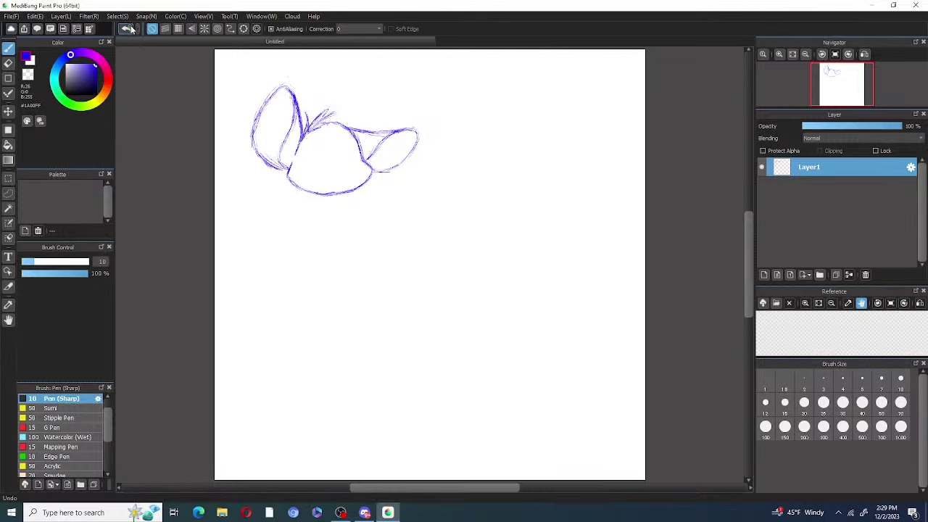
left_click(129, 31)
left_click(129, 31)
left_click(130, 33)
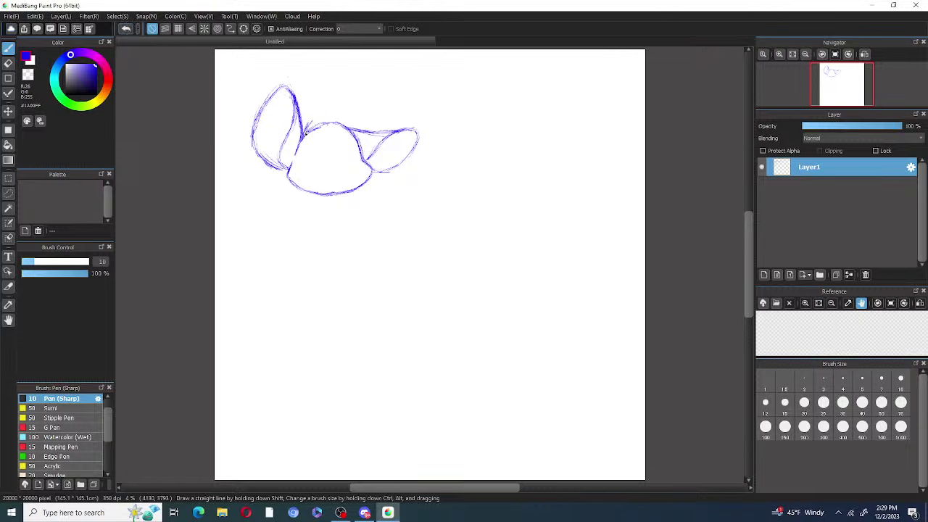
Step: Sketch a longer hair tuft rising from the left ear's base, and reinforce the left ear's outline and the head edge beside the right ear
left_click_drag(303, 132, 333, 103)
mouse_move(304, 130)
left_mouse_down()
mouse_move(328, 107)
mouse_move(329, 116)
mouse_move(346, 113)
mouse_move(341, 101)
left_mouse_up()
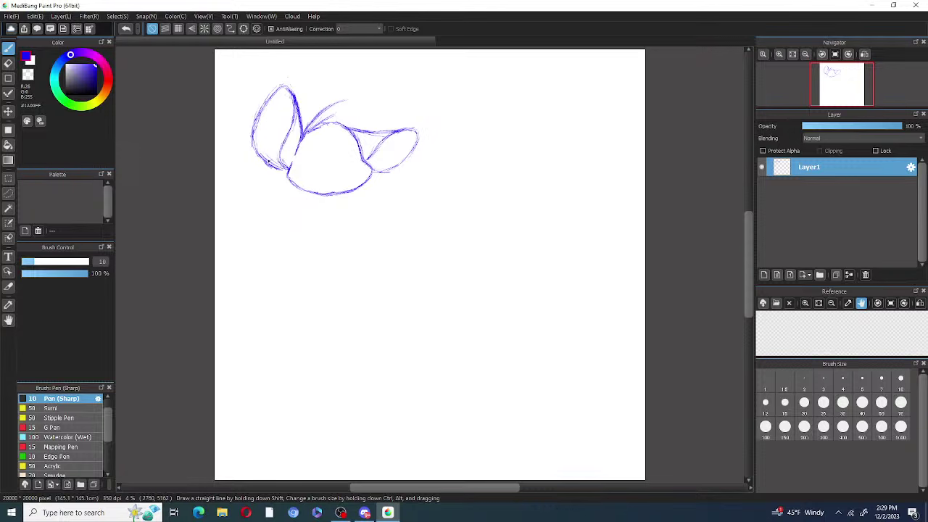
mouse_move(287, 172)
left_mouse_down()
mouse_move(255, 149)
mouse_move(267, 96)
mouse_move(288, 88)
left_mouse_up()
left_click_drag(368, 165, 351, 135)
Step: Erase the hair tuft above the head and redraw it as a few long strokes sweeping up from beside the left ear
key("e")
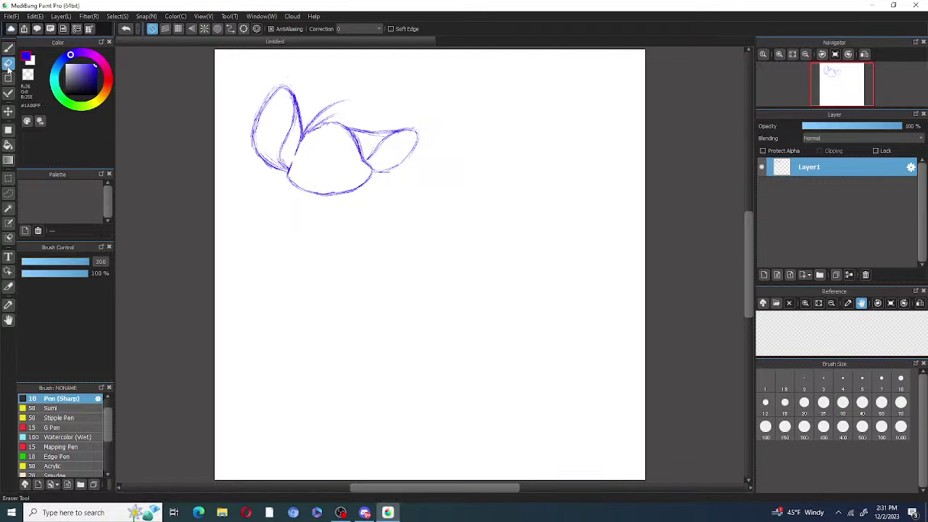
mouse_move(326, 99)
left_mouse_down()
mouse_move(338, 104)
mouse_move(308, 127)
mouse_move(315, 119)
left_mouse_up()
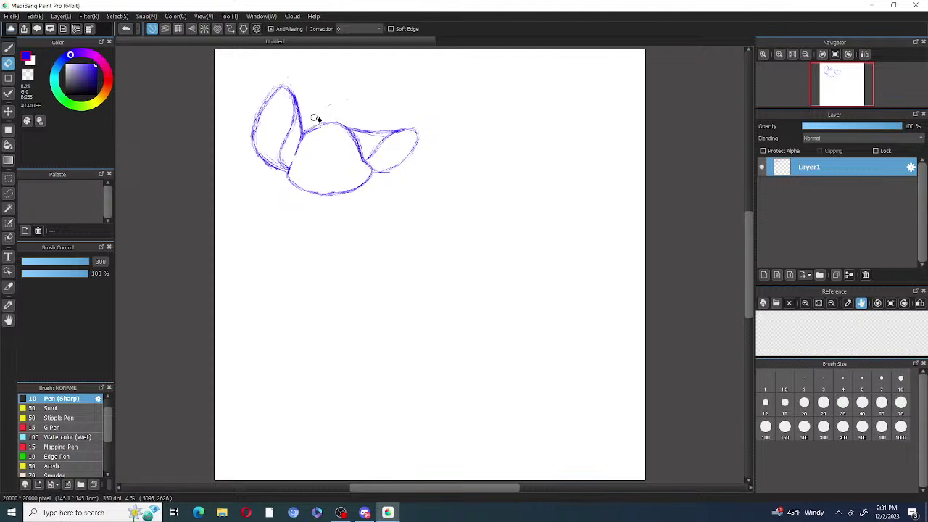
key("b")
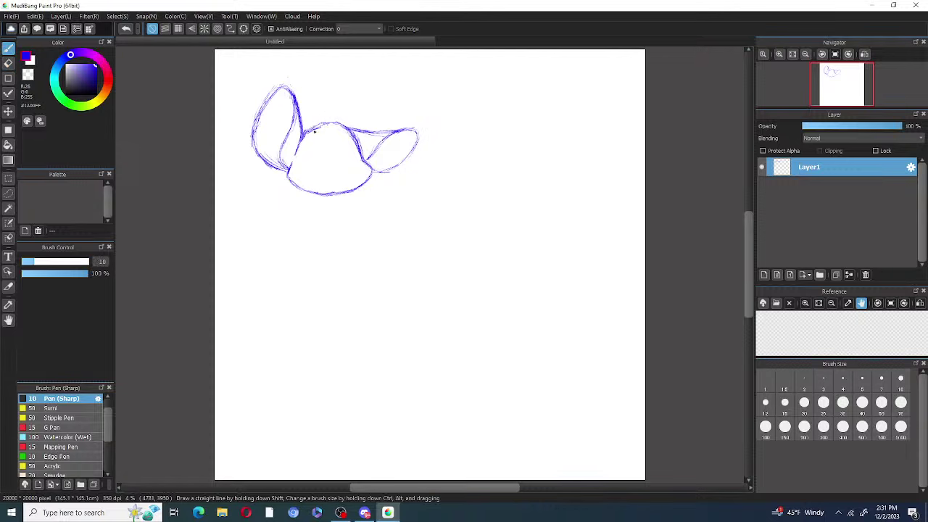
left_click_drag(305, 131, 338, 102)
left_click_drag(310, 131, 347, 102)
Step: Sketch two large round eyes joined by a short curved line across the middle of the face
mouse_move(313, 142)
left_mouse_down()
mouse_move(304, 166)
mouse_move(325, 174)
mouse_move(330, 140)
mouse_move(318, 135)
mouse_move(306, 154)
mouse_move(319, 137)
left_mouse_up()
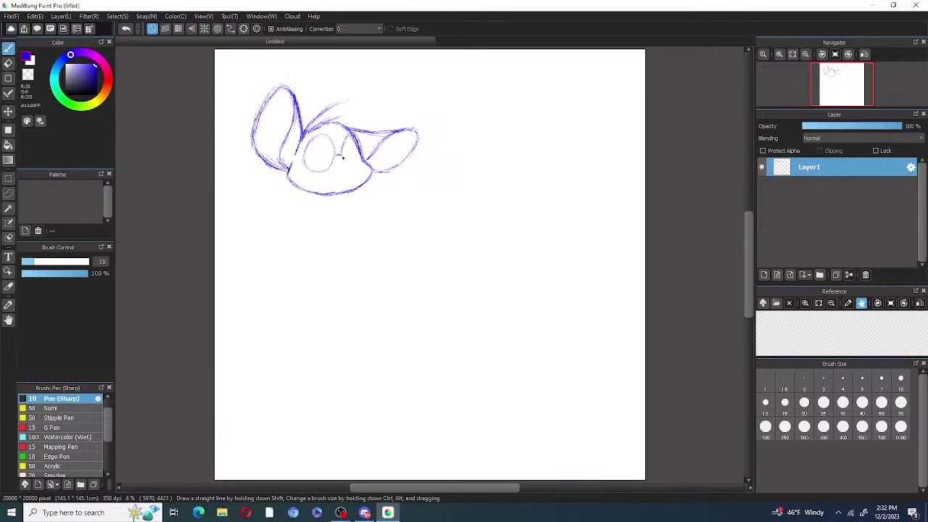
mouse_move(341, 156)
left_mouse_down()
mouse_move(357, 166)
mouse_move(359, 140)
left_mouse_up()
left_click_drag(323, 162, 311, 162)
Step: Undo the round eyes and the short line between them
left_click(127, 29)
left_click(127, 29)
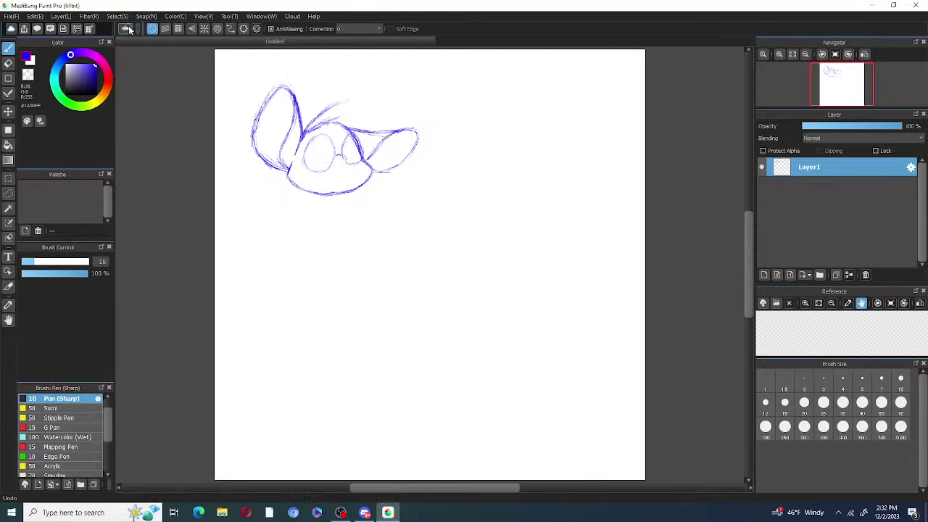
left_click(127, 29)
left_click(127, 29)
left_click(127, 29)
left_click(127, 29)
left_click(127, 29)
left_click(127, 29)
left_click(126, 29)
left_click(127, 29)
left_click(127, 29)
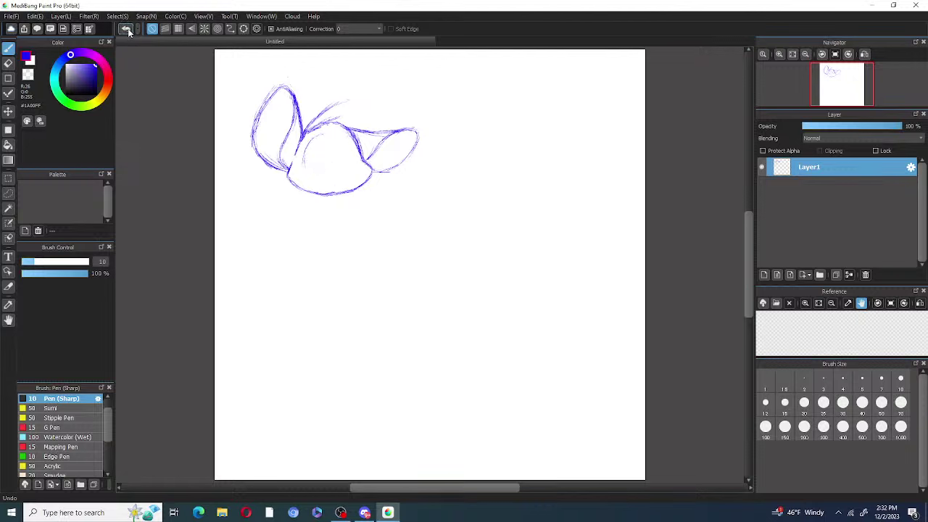
left_click(127, 29)
left_click(127, 29)
left_click(127, 29)
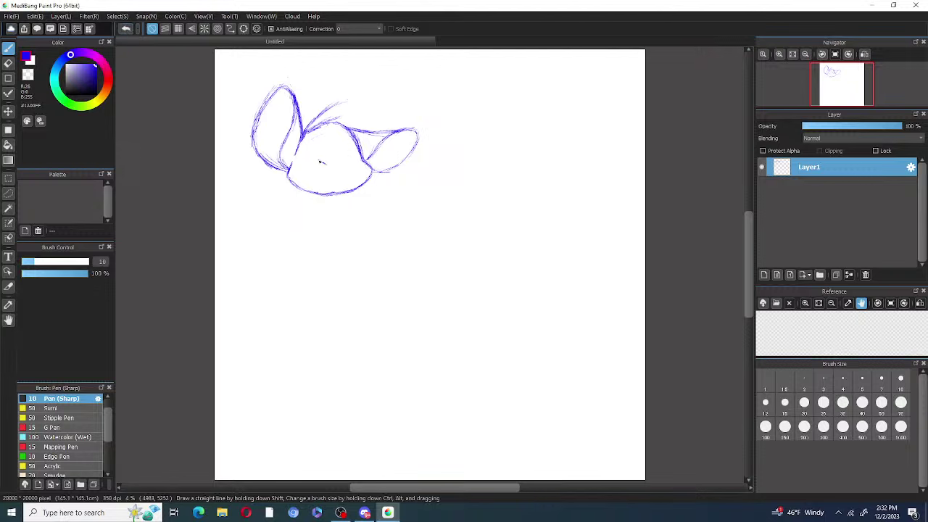
Step: Try eye lines across the middle of the face twice, undoing each attempt
mouse_move(315, 162)
left_mouse_down()
mouse_move(305, 164)
mouse_move(327, 167)
left_mouse_up()
key("ctrl+z")
mouse_move(347, 159)
left_mouse_down()
mouse_move(358, 160)
mouse_move(301, 160)
left_mouse_up()
key("ctrl+z")
Step: Sketch two closed eyes as short upward-arching curves across the middle of the face
key("e")
key("p")
left_click_drag(330, 162, 314, 163)
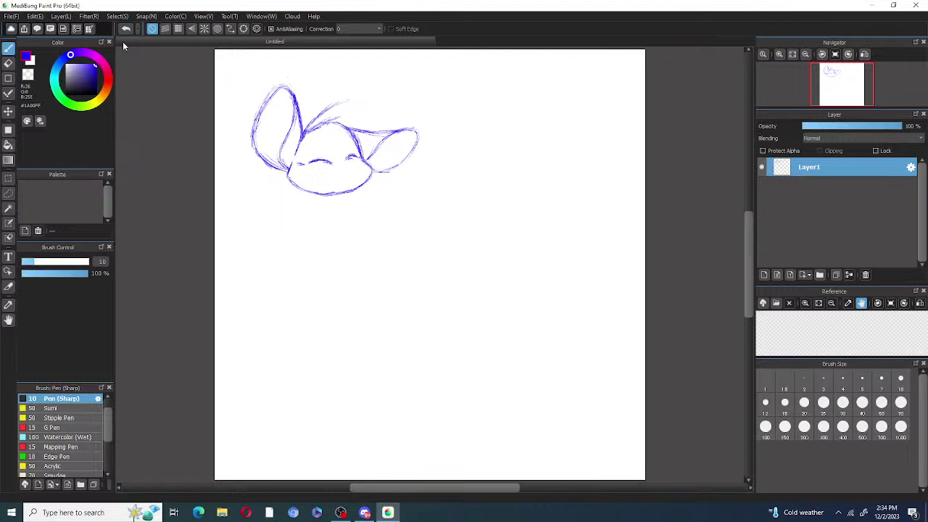
left_click(584, 188)
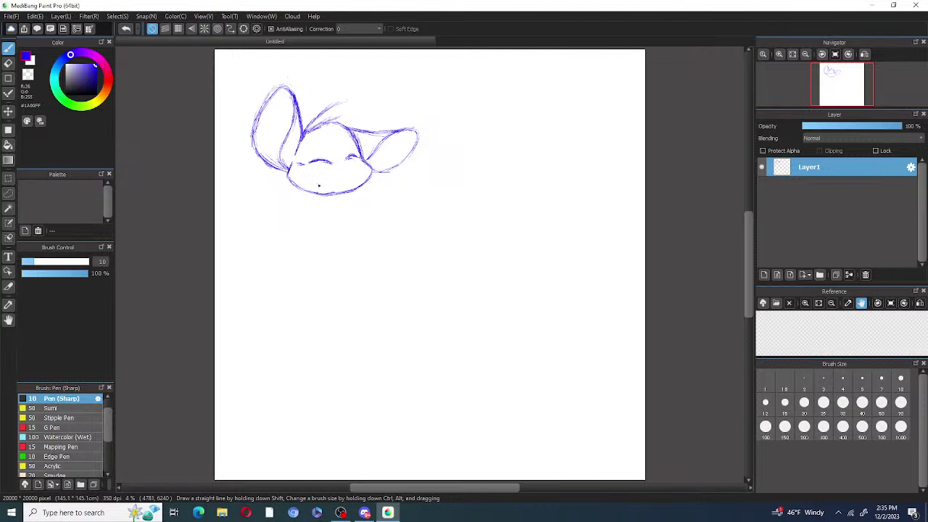
Step: Erase the entire animal head sketch with the eraser at size 1000, then return to the size 10 pen
left_click(9, 64)
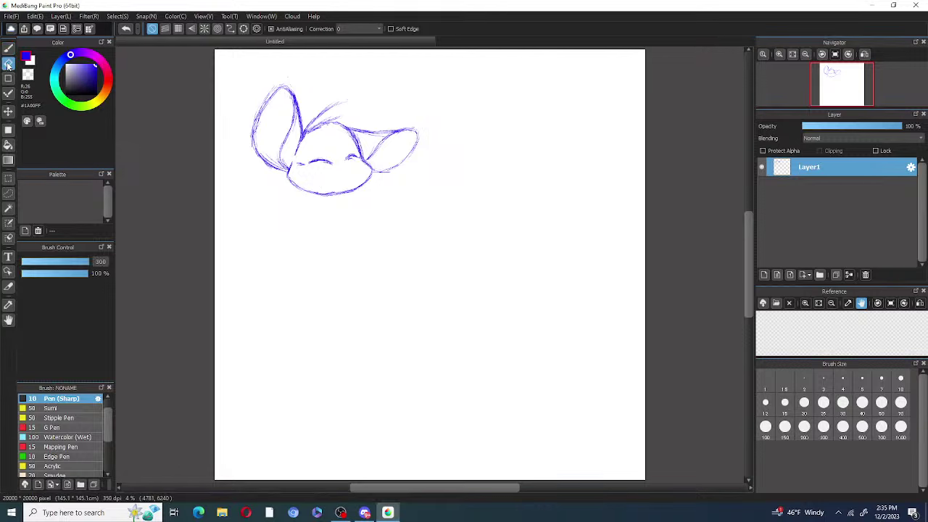
left_click(882, 426)
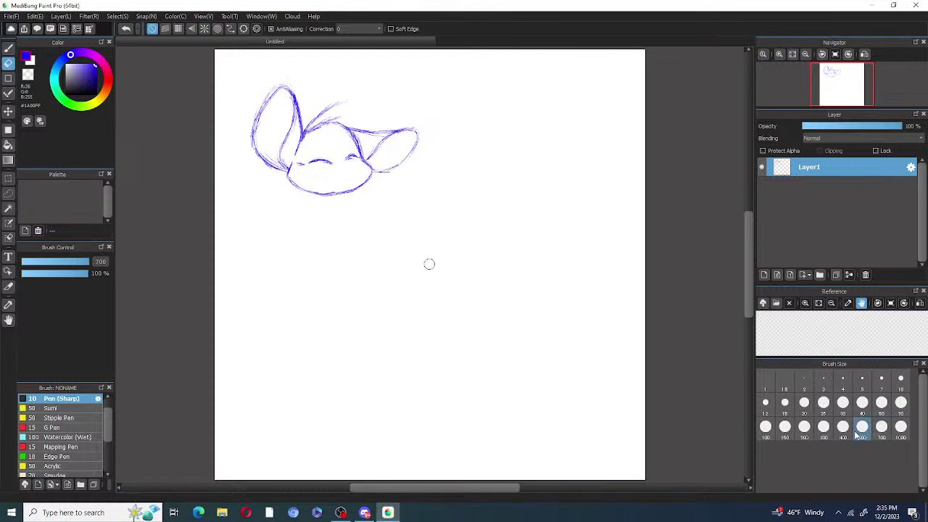
left_click(901, 427)
mouse_move(286, 174)
left_mouse_down()
mouse_move(242, 111)
mouse_move(309, 206)
mouse_move(274, 104)
mouse_move(321, 205)
mouse_move(276, 68)
mouse_move(312, 147)
mouse_move(304, 89)
mouse_move(316, 109)
mouse_move(359, 192)
mouse_move(346, 197)
mouse_move(319, 84)
mouse_move(372, 178)
mouse_move(345, 114)
mouse_move(429, 154)
left_mouse_up()
left_click(9, 50)
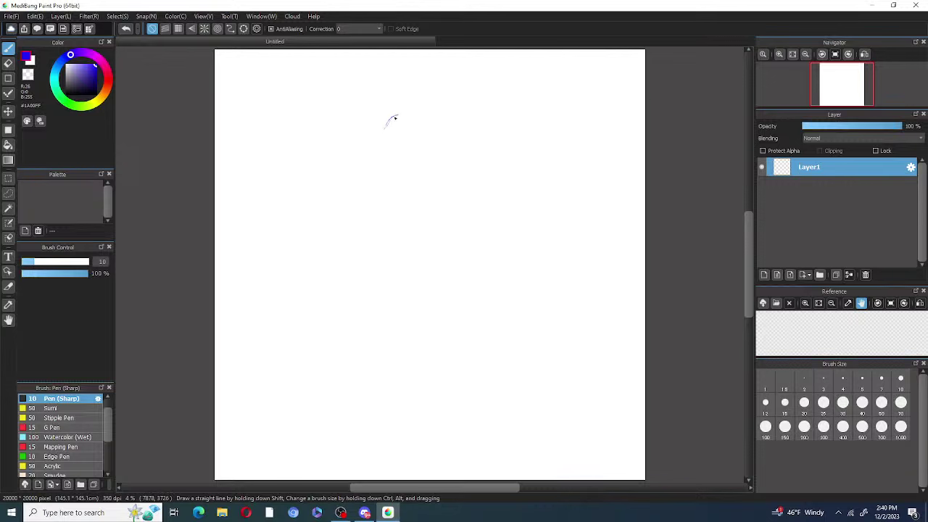
Step: Try a short curved start of a head outline in the upper middle of the canvas, undoing the strokes
left_click_drag(391, 121, 383, 162)
left_click(128, 29)
left_click(128, 29)
left_click(127, 29)
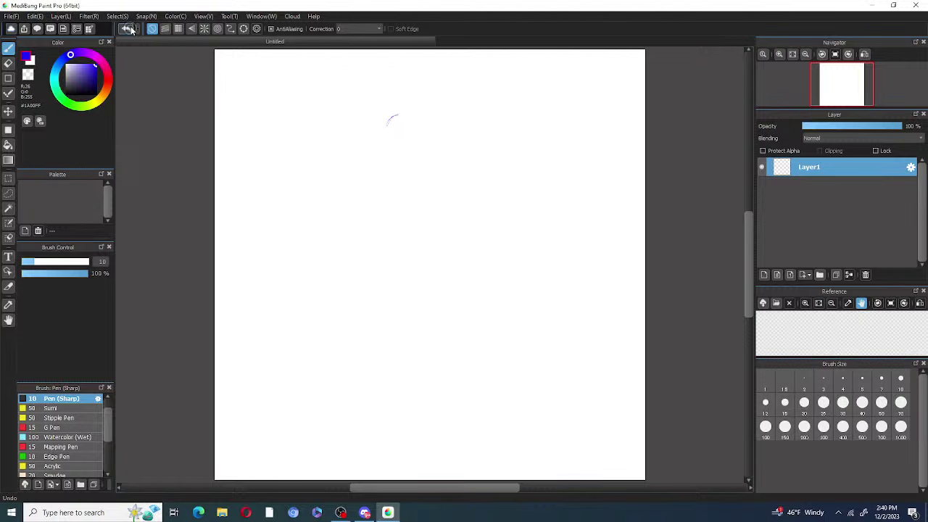
left_click(128, 29)
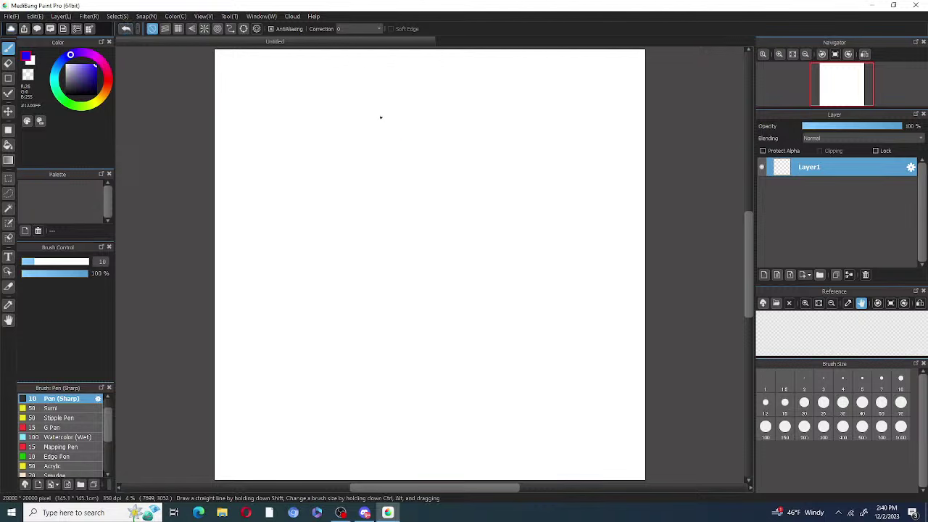
Step: Sketch a round head with two curved guidelines in the upper middle of the canvas, adding bulging cheek curves at its lower sides
mouse_move(376, 116)
left_mouse_down()
mouse_move(369, 166)
mouse_move(364, 142)
mouse_move(385, 177)
mouse_move(375, 174)
mouse_move(407, 185)
mouse_move(395, 183)
mouse_move(415, 182)
mouse_move(438, 136)
mouse_move(437, 147)
mouse_move(424, 116)
mouse_move(428, 123)
mouse_move(396, 109)
mouse_move(372, 125)
mouse_move(396, 111)
mouse_move(388, 108)
mouse_move(399, 111)
mouse_move(377, 118)
mouse_move(359, 158)
mouse_move(405, 182)
mouse_move(384, 156)
mouse_move(406, 187)
mouse_move(383, 150)
mouse_move(394, 173)
mouse_move(378, 135)
mouse_move(386, 159)
mouse_move(385, 114)
mouse_move(387, 167)
mouse_move(383, 157)
mouse_move(411, 180)
mouse_move(367, 164)
mouse_move(383, 173)
mouse_move(365, 156)
mouse_move(394, 171)
mouse_move(427, 140)
left_mouse_up()
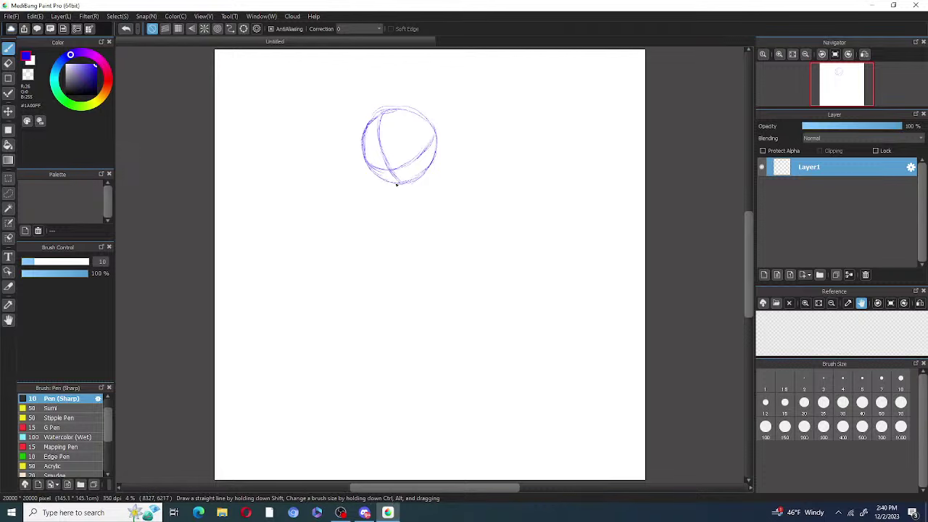
mouse_move(394, 182)
left_mouse_down()
mouse_move(358, 176)
mouse_move(357, 164)
mouse_move(364, 160)
mouse_move(360, 175)
mouse_move(387, 184)
mouse_move(422, 181)
mouse_move(401, 187)
mouse_move(451, 153)
left_mouse_up()
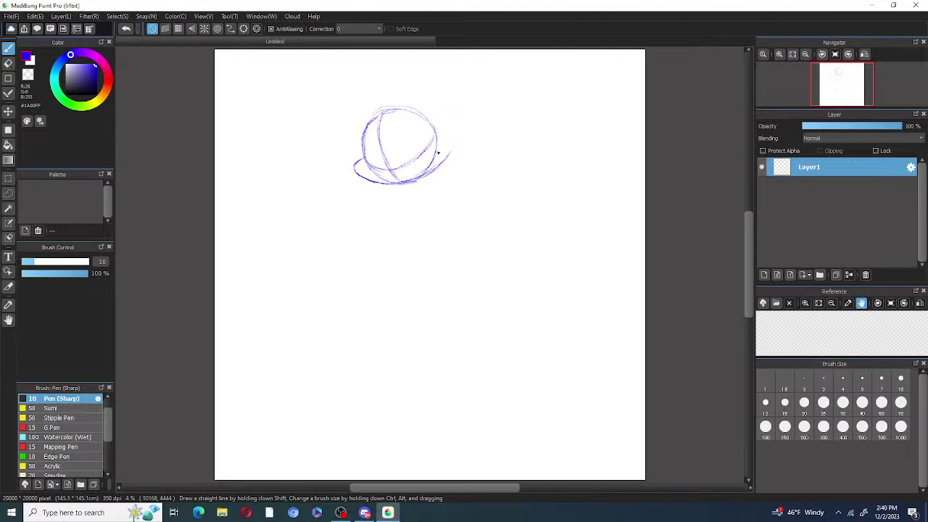
mouse_move(441, 163)
left_mouse_down()
mouse_move(450, 143)
mouse_move(429, 137)
mouse_move(449, 135)
mouse_move(454, 145)
left_mouse_up()
Step: Try erasing the guidelines and the circle's lower part with the size 1000 eraser and redrawing the right cheek
left_click(8, 64)
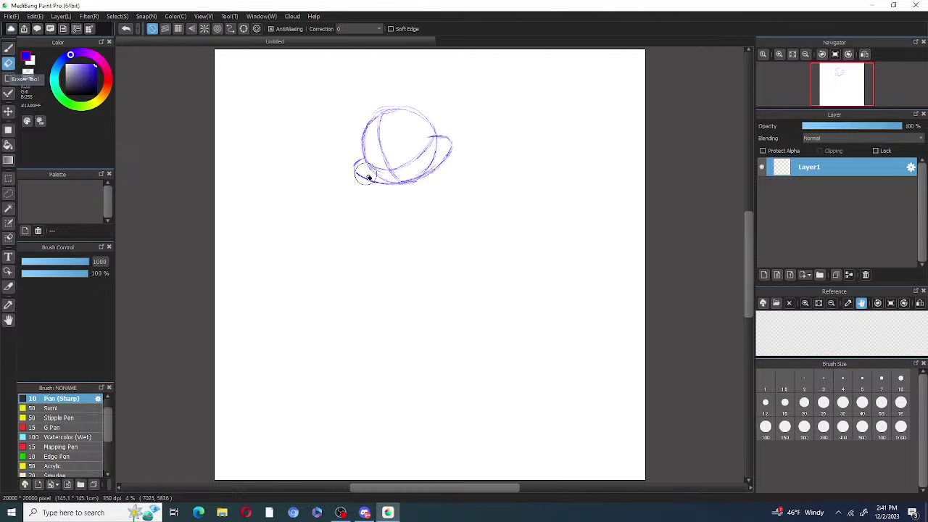
mouse_move(363, 174)
left_mouse_down()
mouse_move(394, 173)
mouse_move(423, 155)
mouse_move(422, 166)
mouse_move(435, 150)
mouse_move(428, 153)
mouse_move(442, 174)
mouse_move(457, 151)
mouse_move(438, 174)
mouse_move(430, 151)
left_mouse_up()
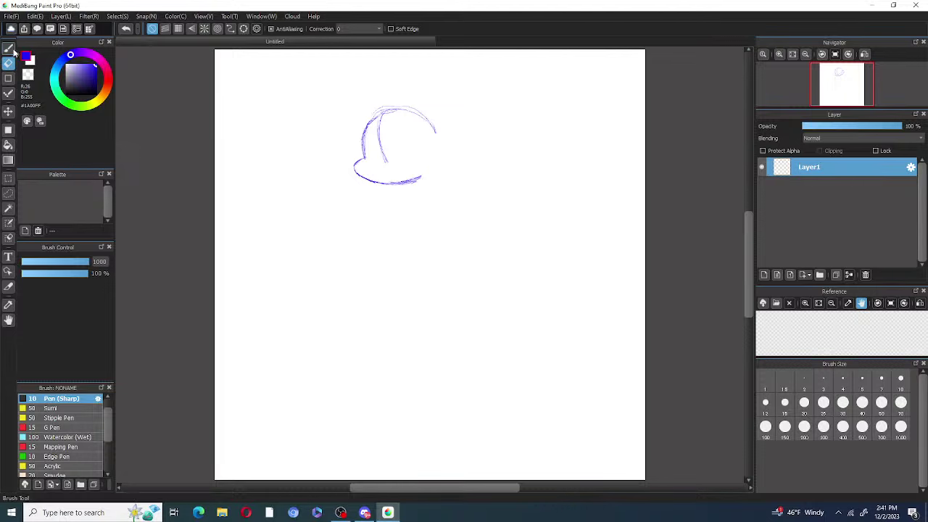
key("p")
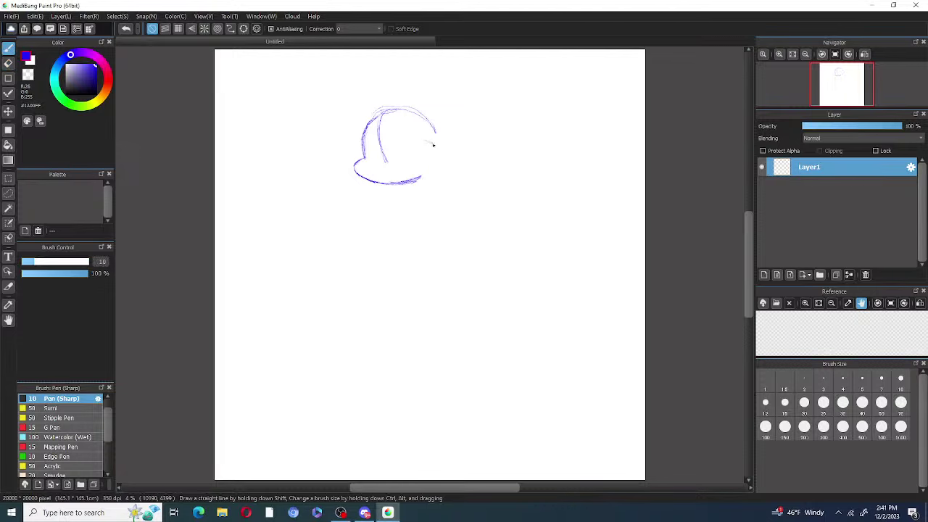
left_click(129, 28)
mouse_move(412, 182)
left_mouse_down()
mouse_move(433, 171)
mouse_move(414, 183)
mouse_move(445, 153)
left_mouse_up()
key("e")
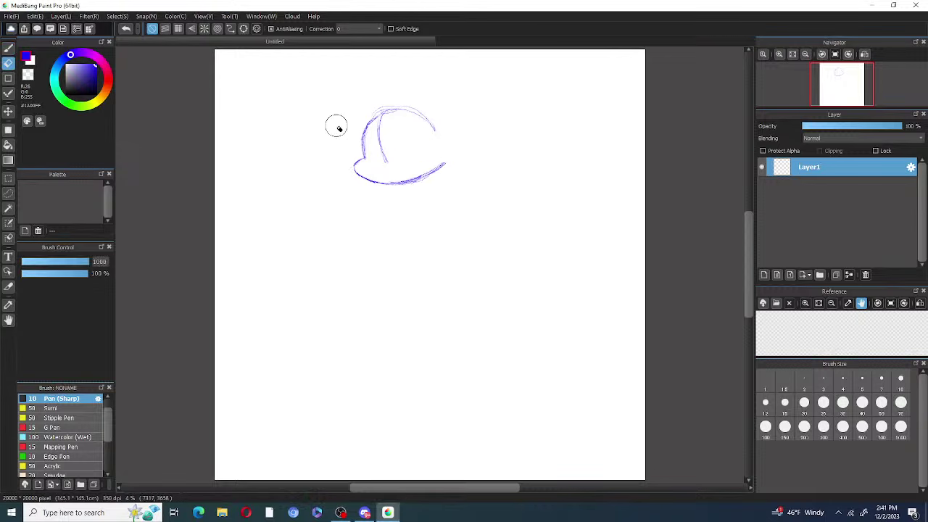
Step: Undo the erasing and the right cheek strokes, back to the circle with its guidelines and left cheek
left_click(127, 30)
left_click(127, 29)
left_click(126, 31)
left_click(127, 32)
left_click(126, 33)
left_click(127, 34)
left_click(135, 30)
left_click(135, 30)
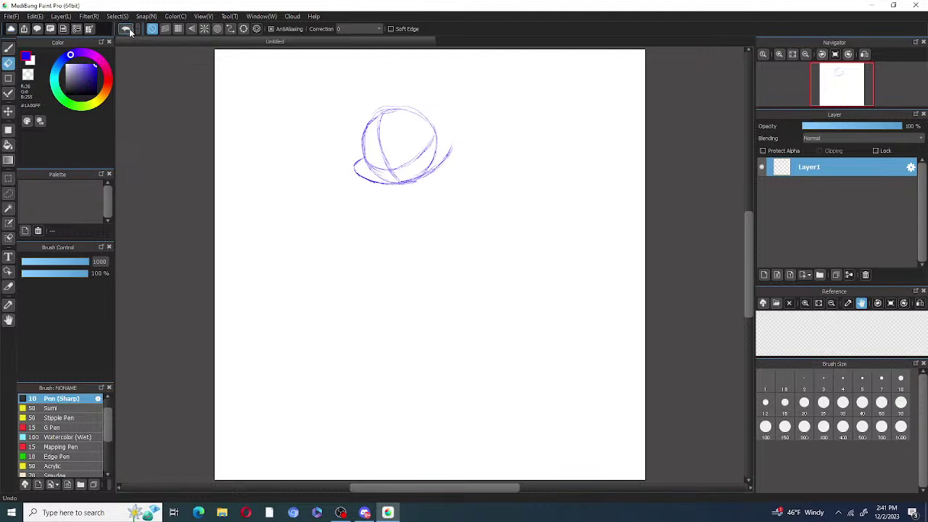
left_click(131, 33)
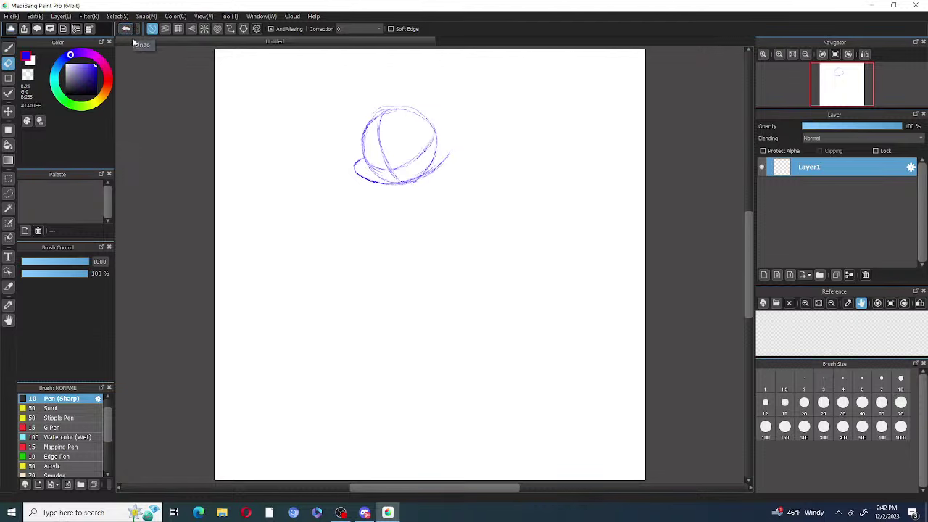
left_click(131, 34)
left_click(131, 33)
left_click(131, 34)
left_click(129, 34)
left_click(130, 35)
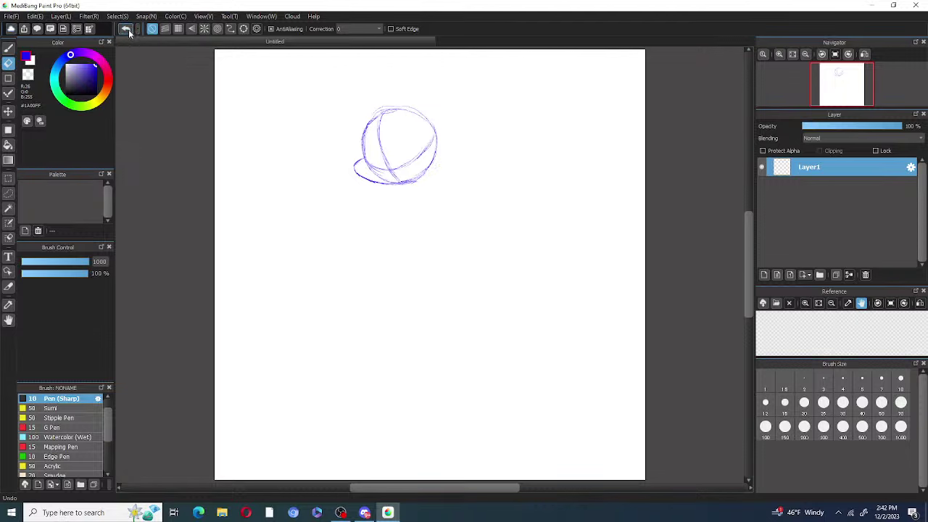
left_click(130, 34)
Step: Erase the left cheek's curve with the eraser at size 150 and redraw its lower edge with the pen
left_click(10, 49)
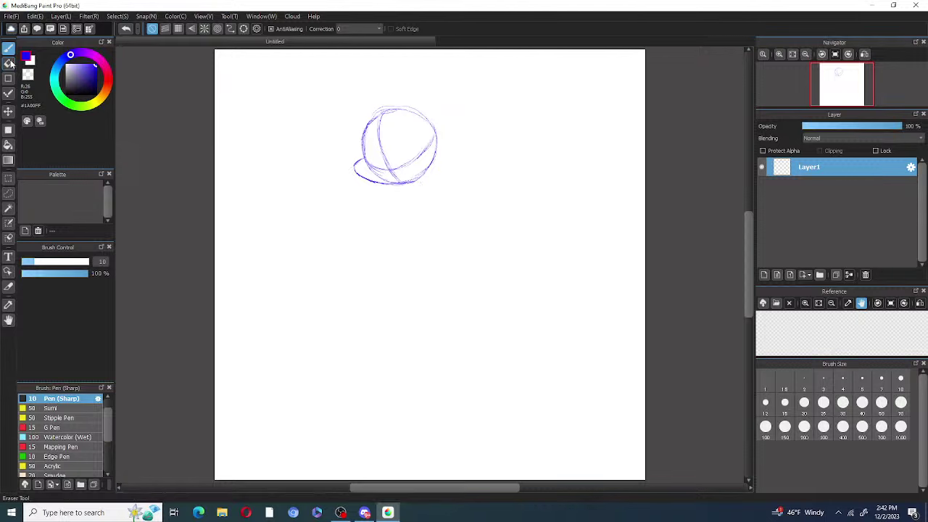
key("e")
left_click(786, 426)
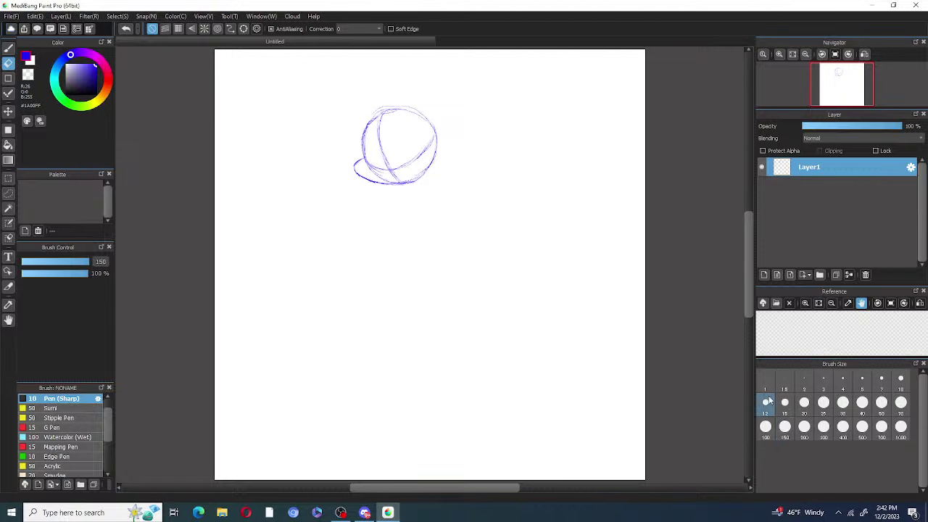
left_click_drag(356, 166, 373, 182)
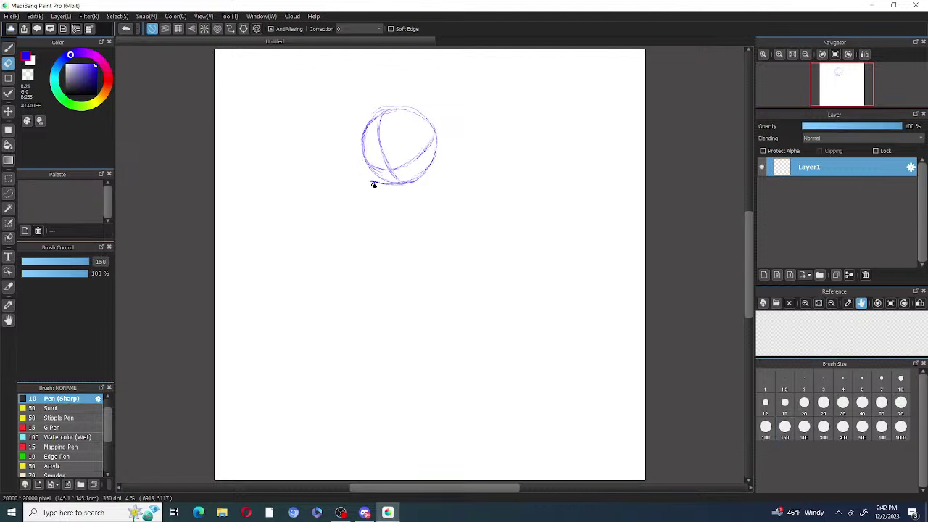
left_click(7, 47)
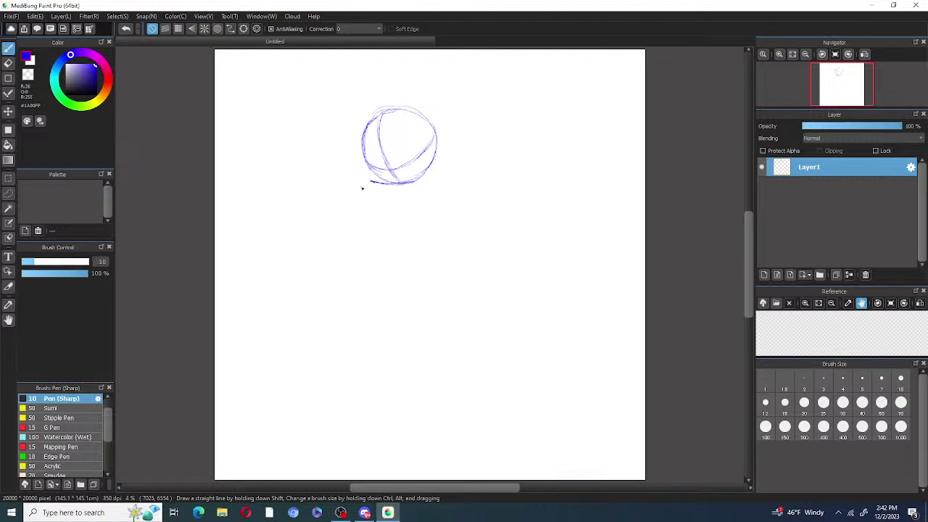
left_click_drag(373, 182, 356, 170)
left_click_drag(375, 185, 408, 186)
Step: Reshape the left cheek's tip to meet the head circle and sketch a rounded cheek bulging out on the right side
key("e")
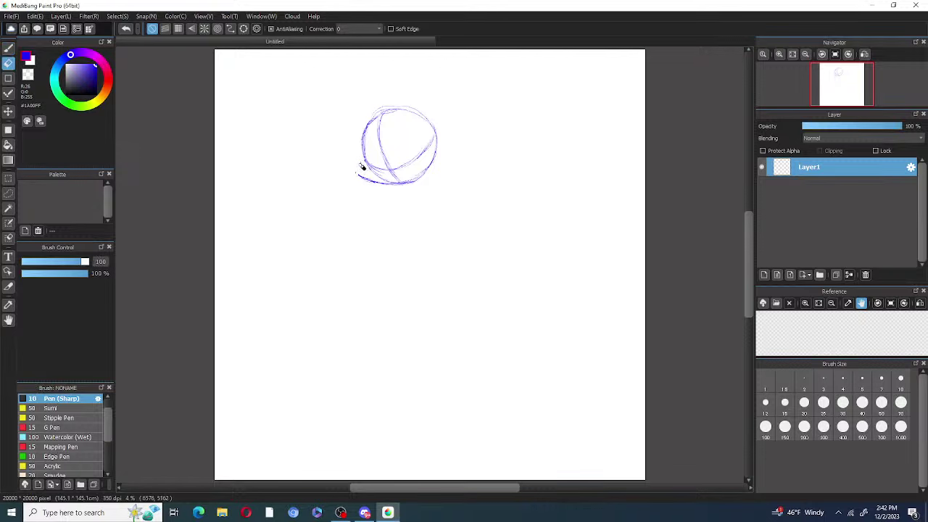
mouse_move(364, 168)
left_mouse_down()
mouse_move(355, 161)
mouse_move(356, 171)
left_mouse_up()
left_click(9, 48)
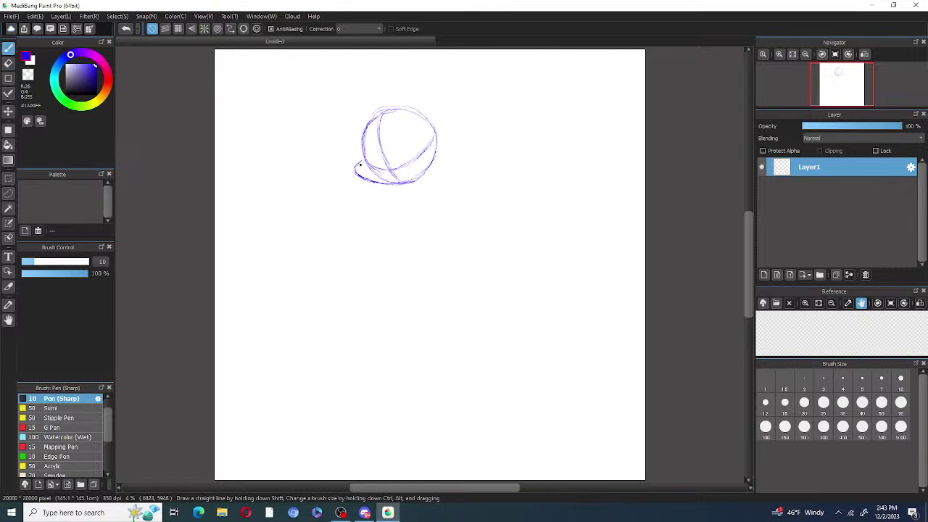
mouse_move(363, 161)
left_mouse_down()
mouse_move(355, 170)
mouse_move(372, 185)
left_mouse_up()
mouse_move(399, 182)
left_mouse_down()
mouse_move(448, 165)
mouse_move(425, 178)
mouse_move(449, 161)
left_mouse_up()
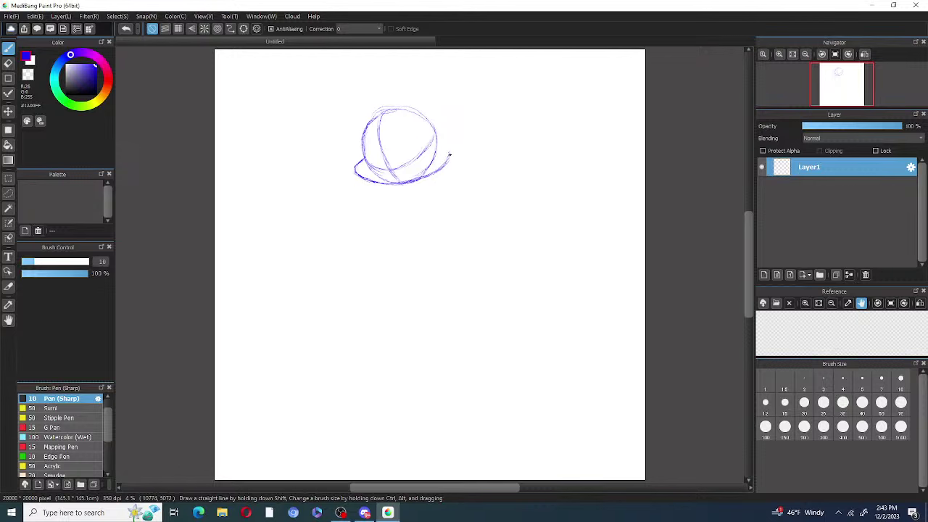
mouse_move(449, 154)
left_mouse_down()
mouse_move(432, 139)
mouse_move(448, 148)
left_mouse_up()
Step: Erase the horizontal guideline and the circle's arcs inside the cheeks with the eraser at size 300, and darken the right cheek's outline
left_click(7, 63)
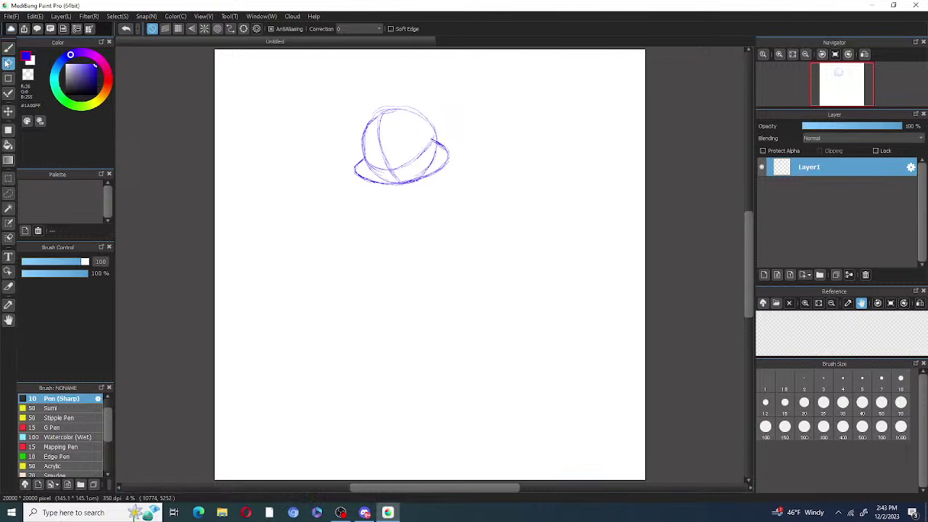
left_click(824, 427)
mouse_move(370, 169)
left_mouse_down()
mouse_move(394, 172)
mouse_move(407, 157)
mouse_move(398, 174)
mouse_move(427, 176)
mouse_move(431, 145)
mouse_move(445, 164)
mouse_move(450, 151)
mouse_move(453, 159)
mouse_move(436, 172)
left_mouse_up()
key("b")
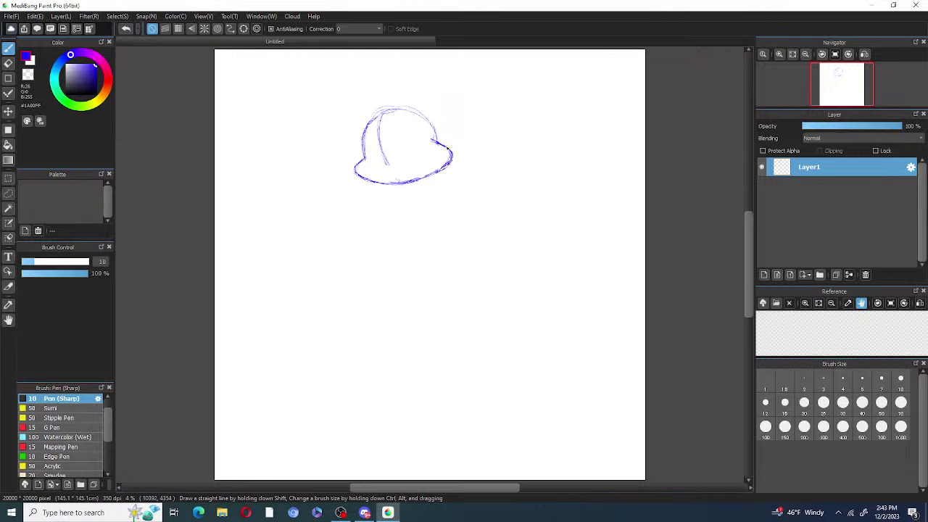
Step: Erase and redraw the left side of the head dome, strengthen its top outline, and remove the remaining vertical guideline
left_click(8, 65)
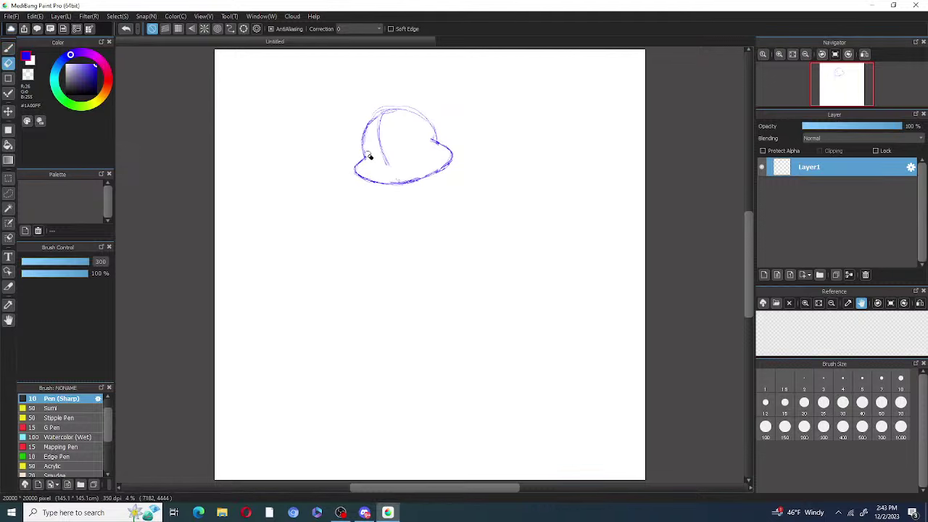
key("b")
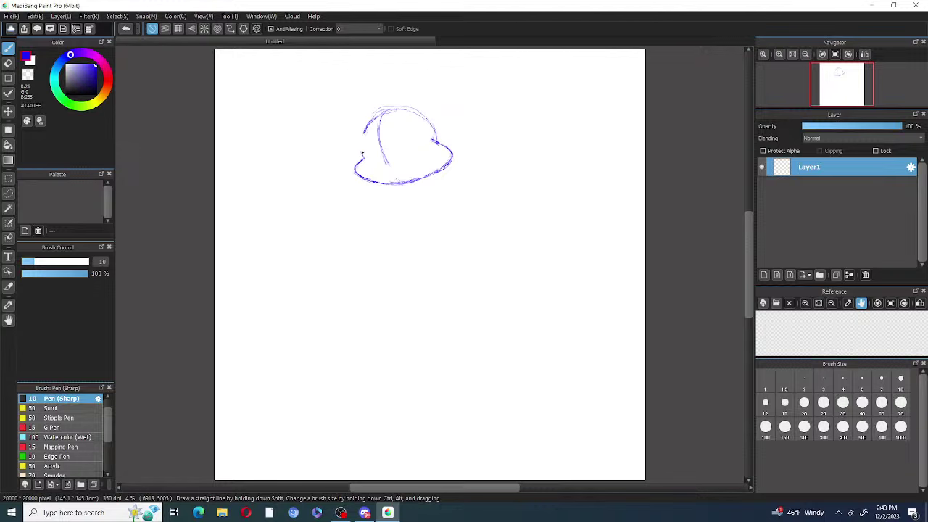
mouse_move(362, 154)
left_mouse_down()
mouse_move(386, 109)
mouse_move(393, 121)
mouse_move(378, 114)
mouse_move(401, 110)
mouse_move(444, 149)
left_mouse_up()
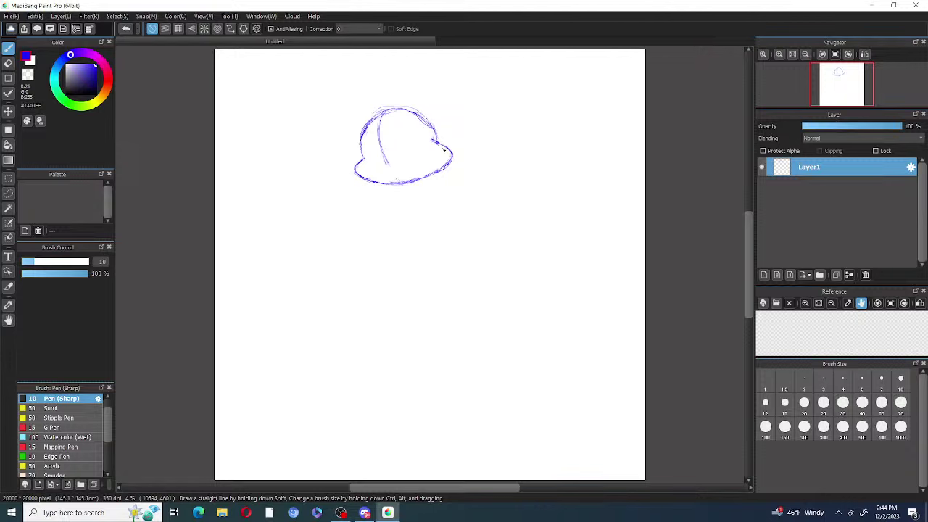
key("e")
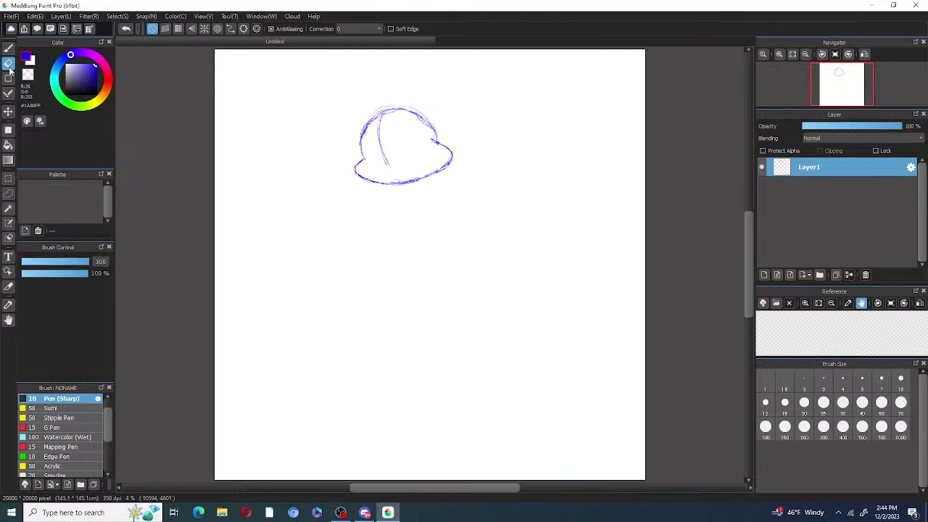
mouse_move(385, 165)
left_mouse_down()
mouse_move(383, 131)
mouse_move(388, 144)
left_mouse_up()
Step: Sketch a drooping left ear from the head's upper left side, curving round to the underside of the face
left_click(10, 50)
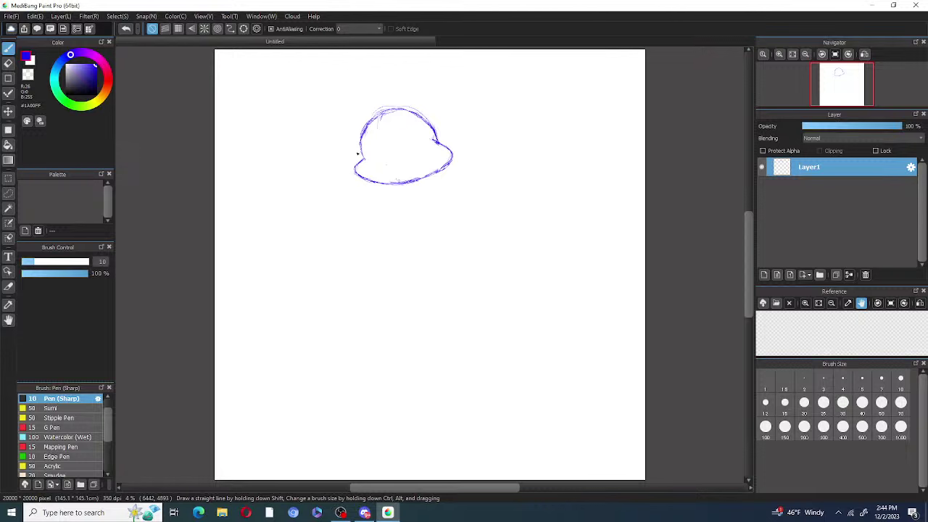
mouse_move(368, 125)
left_mouse_down()
mouse_move(328, 188)
mouse_move(355, 216)
mouse_move(337, 198)
mouse_move(370, 210)
mouse_move(362, 214)
mouse_move(392, 186)
left_mouse_up()
key("ctrl+z")
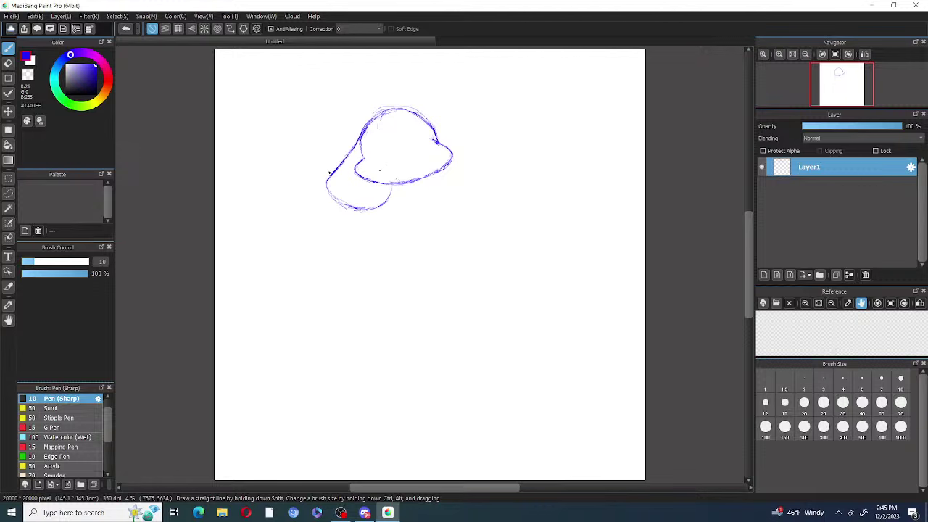
left_click_drag(334, 182, 365, 156)
Step: Sketch a drooping right ear with an upper edge from the head and a rounded lower end, erasing its rough outer curve
left_click_drag(417, 114, 492, 142)
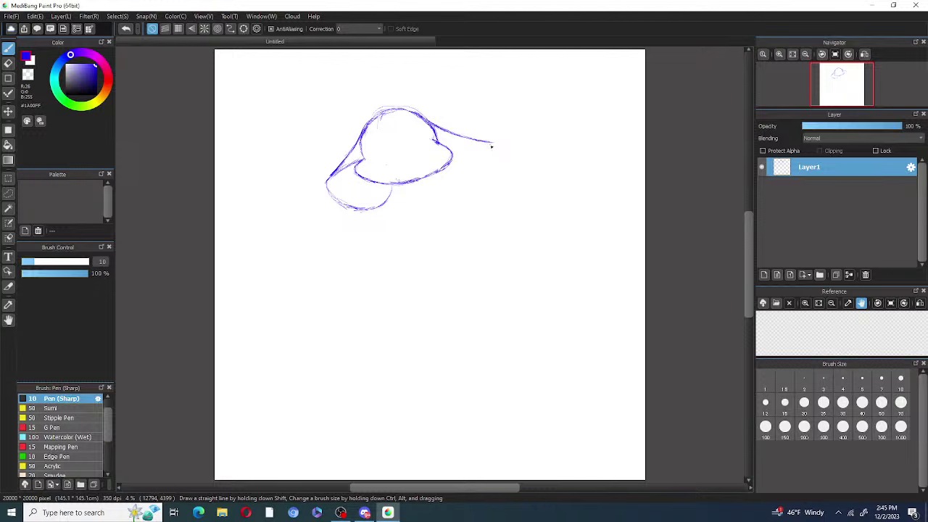
mouse_move(496, 147)
left_mouse_down()
mouse_move(487, 187)
mouse_move(474, 194)
mouse_move(495, 175)
mouse_move(470, 196)
mouse_move(425, 182)
mouse_move(475, 191)
left_mouse_up()
key("ctrl+z")
key("e")
mouse_move(453, 194)
left_mouse_down()
mouse_move(492, 174)
mouse_move(494, 142)
mouse_move(451, 193)
mouse_move(424, 184)
mouse_move(457, 197)
mouse_move(446, 194)
mouse_move(484, 184)
mouse_move(476, 191)
mouse_move(493, 163)
left_mouse_up()
Step: Erase the right ear's upper edge and redraw it as a straighter slope, with a closed outer tip and an inner fold line
left_click(8, 48)
key("e")
mouse_move(468, 134)
left_mouse_down()
mouse_move(451, 133)
mouse_move(503, 172)
mouse_move(471, 174)
left_mouse_up()
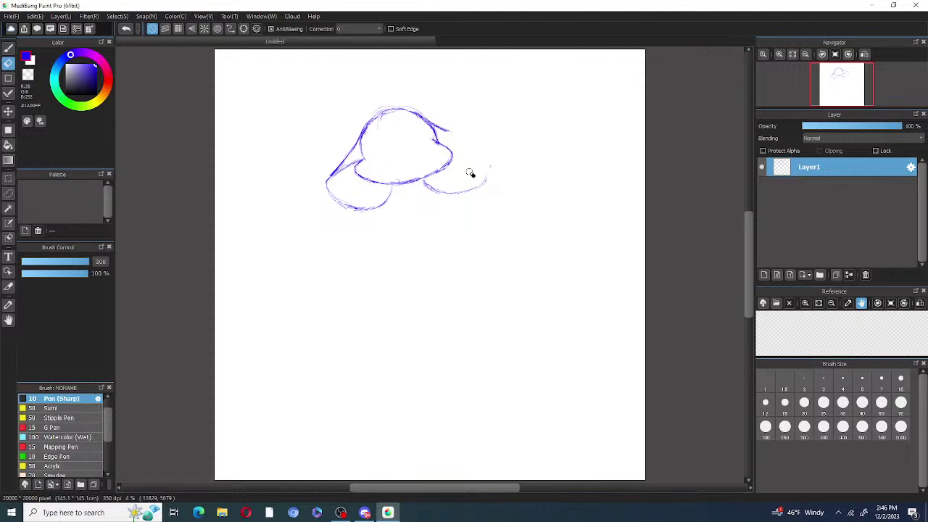
left_click(8, 47)
mouse_move(435, 125)
left_mouse_down()
mouse_move(460, 137)
mouse_move(441, 132)
mouse_move(492, 156)
mouse_move(490, 177)
mouse_move(490, 157)
mouse_move(441, 145)
mouse_move(473, 149)
mouse_move(440, 131)
mouse_move(480, 151)
left_mouse_up()
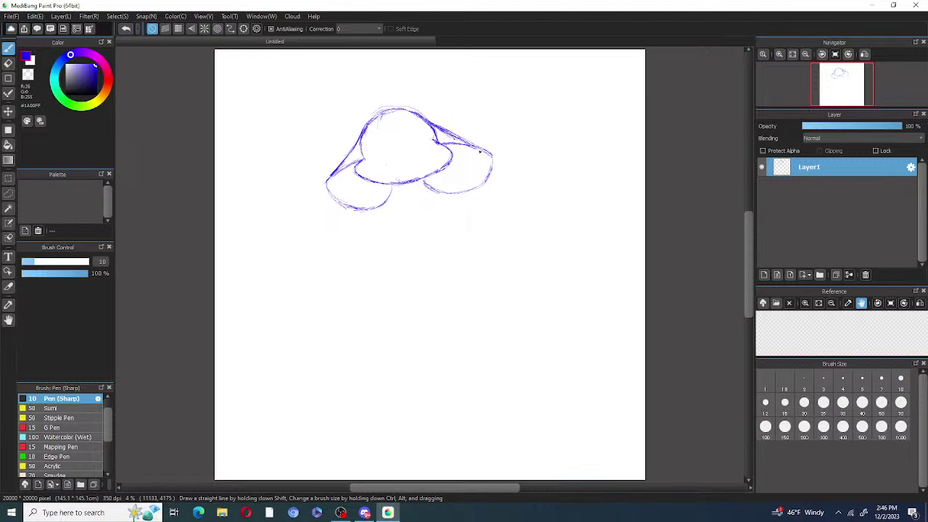
Step: Erase the piece of head outline where the right ear joins the head, using the eraser at size 100
key("e")
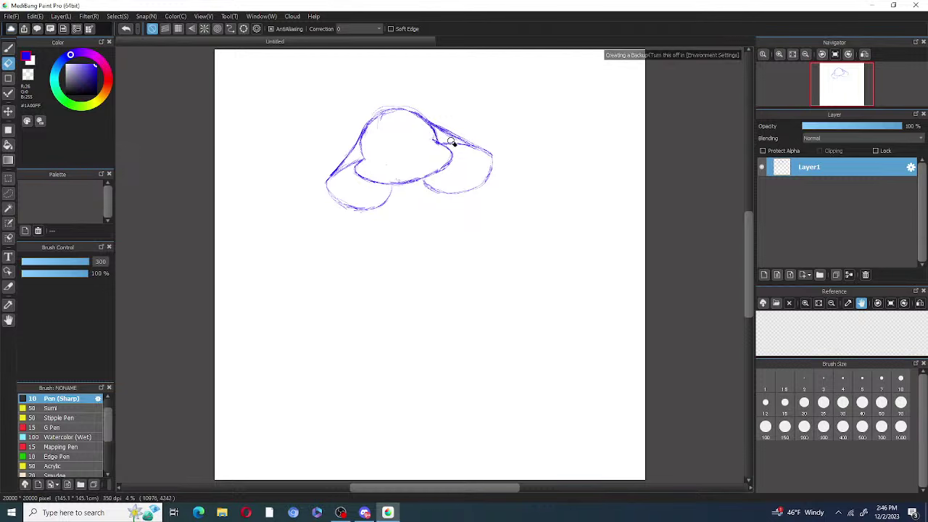
left_click(766, 427)
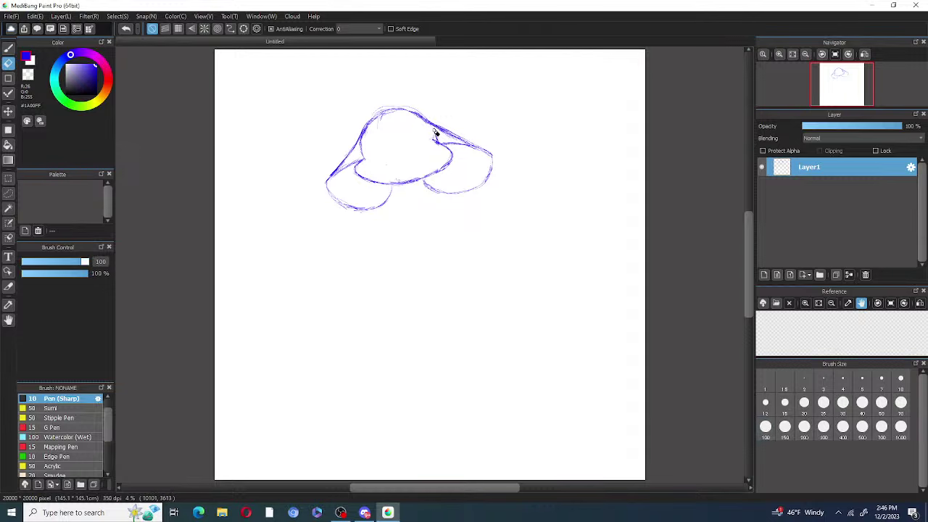
left_click(9, 48)
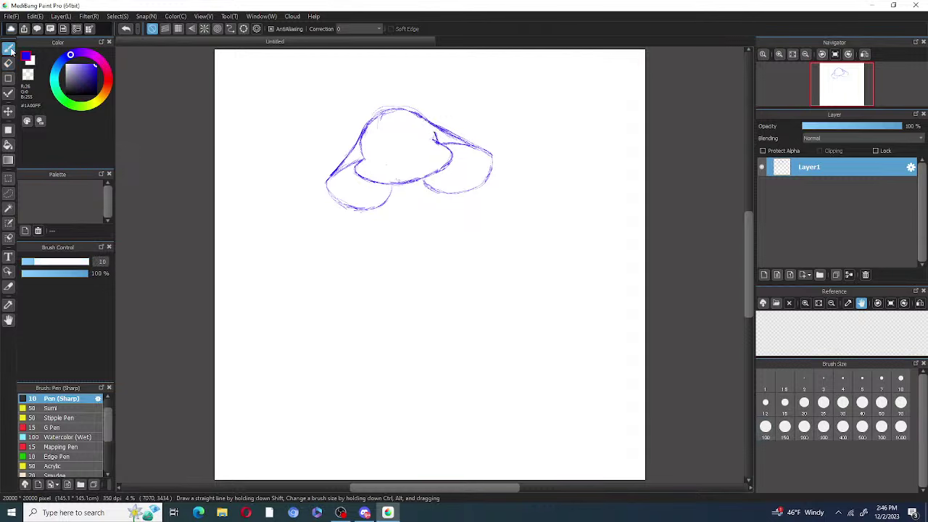
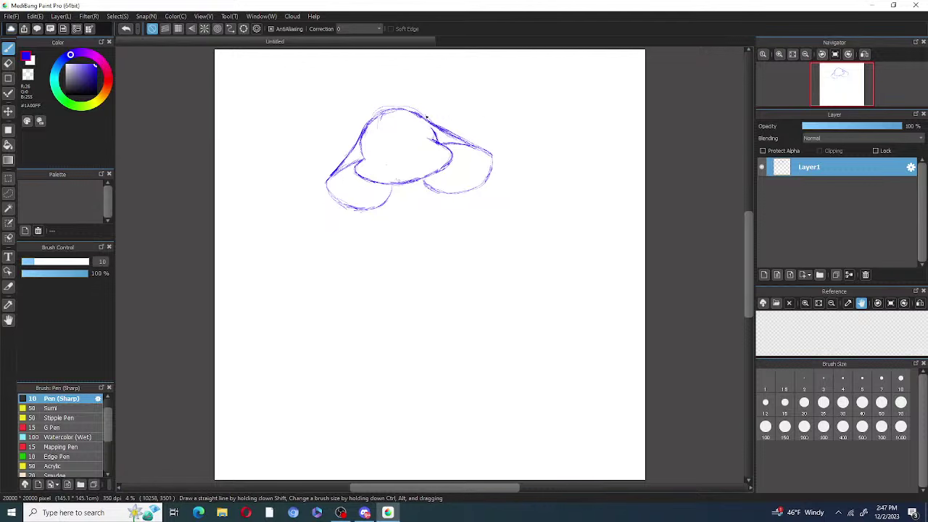
Step: Sketch hair with the blue pen: a pointed tuft above the forehead, an arc sweeping down the left side, and a diagonal strand across the face
left_click_drag(444, 131, 407, 88)
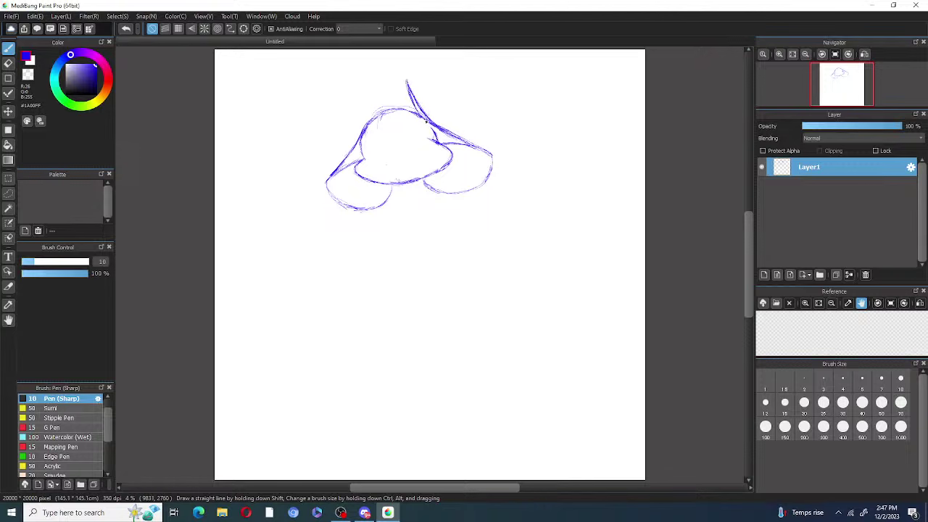
mouse_move(426, 122)
left_mouse_down()
mouse_move(396, 98)
mouse_move(403, 103)
mouse_move(367, 95)
mouse_move(337, 130)
mouse_move(354, 115)
mouse_move(341, 132)
mouse_move(346, 150)
left_mouse_up()
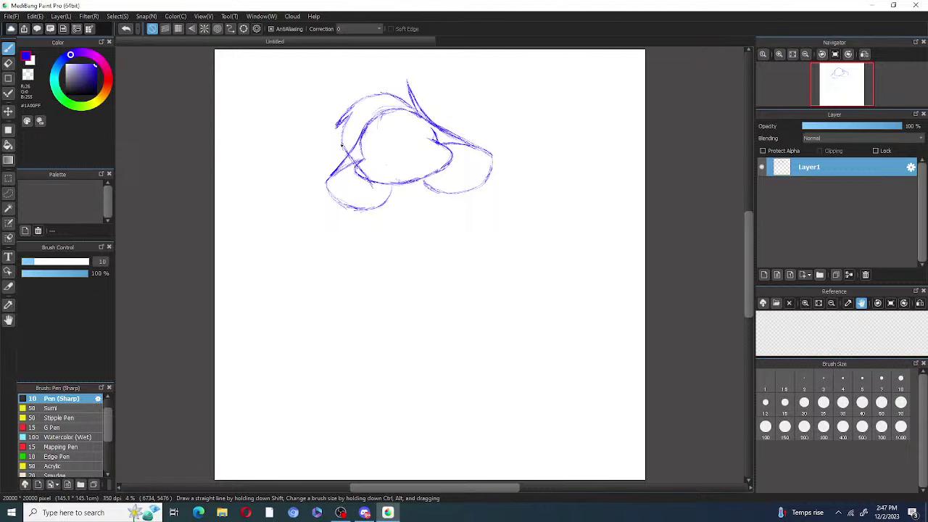
left_click_drag(378, 166, 376, 179)
mouse_move(394, 146)
left_mouse_down()
mouse_move(385, 176)
mouse_move(387, 163)
left_mouse_up()
mouse_move(401, 126)
left_mouse_down()
mouse_move(397, 152)
mouse_move(403, 123)
mouse_move(378, 183)
left_mouse_up()
Step: Erase the old head outline inside the hair and the diagonal strand across the face, using the eraser at size 700
left_click(8, 63)
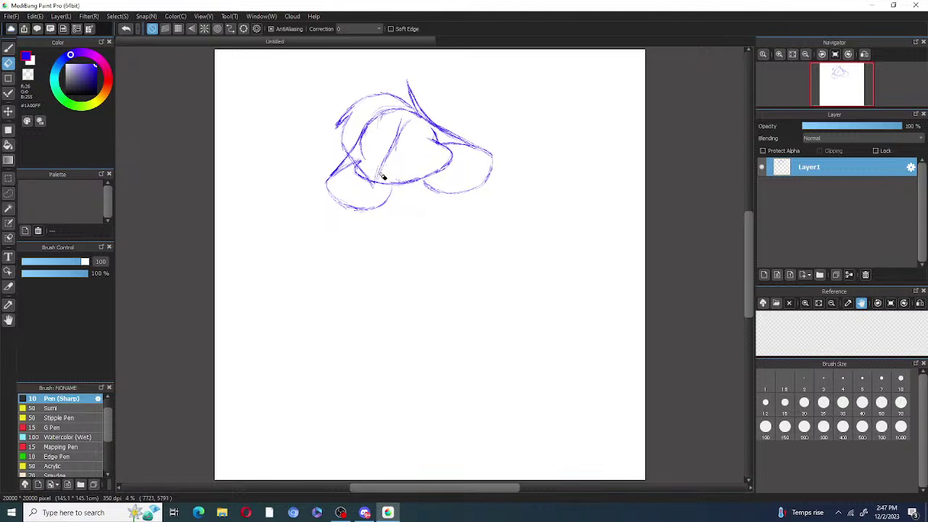
left_click(804, 428)
left_click(882, 428)
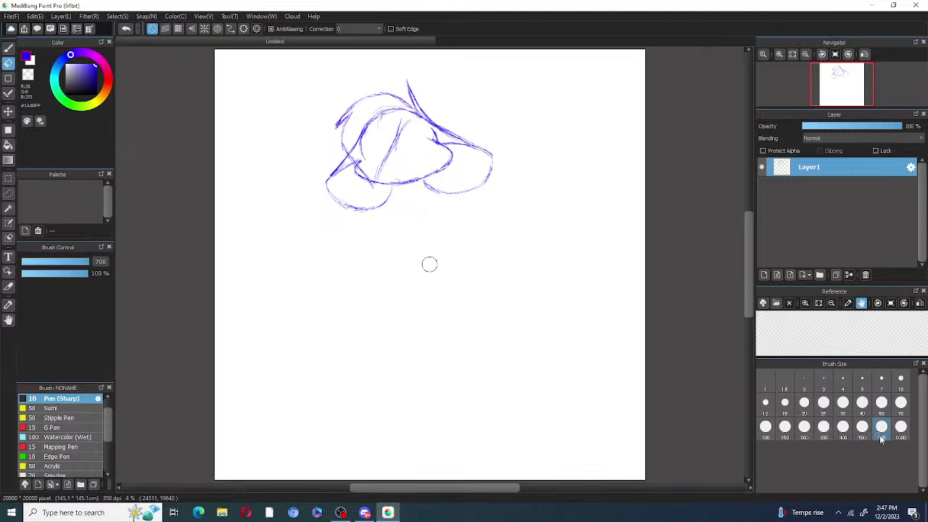
mouse_move(365, 136)
left_mouse_down()
mouse_move(368, 167)
mouse_move(356, 151)
mouse_move(377, 120)
mouse_move(389, 108)
mouse_move(412, 117)
mouse_move(419, 135)
mouse_move(401, 158)
mouse_move(393, 153)
mouse_move(405, 134)
mouse_move(377, 170)
left_mouse_up()
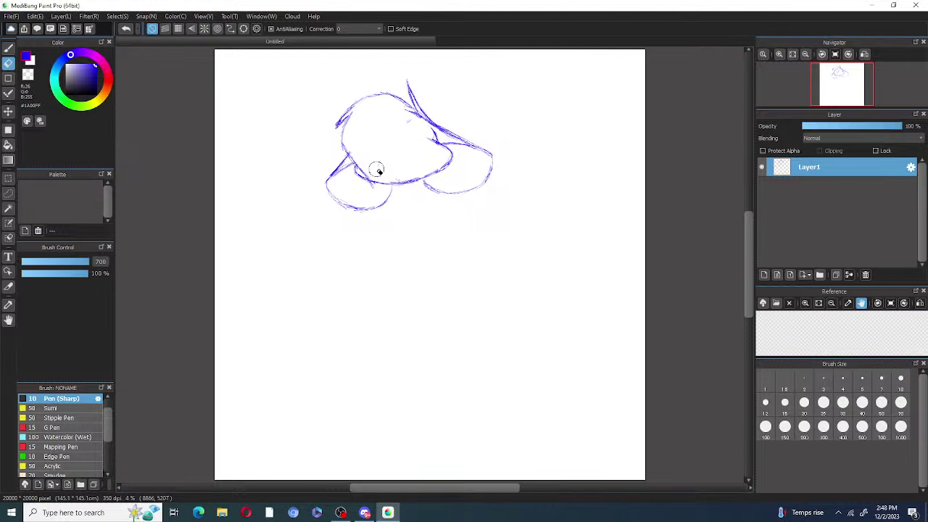
Step: Redraw the face strand as a curve from the lower left of the face up to the parting, and clean up the parting with the eraser at 300
key("p")
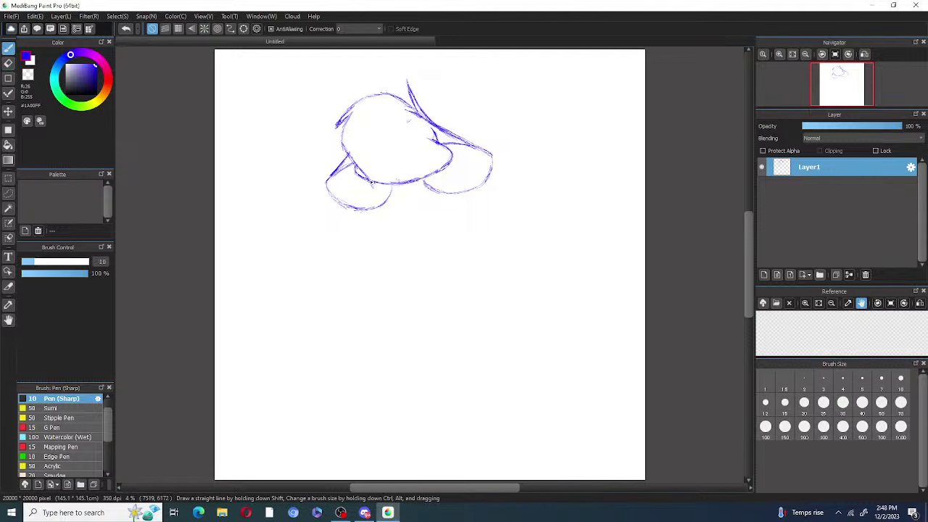
mouse_move(372, 164)
left_mouse_down()
mouse_move(375, 190)
mouse_move(377, 146)
left_mouse_up()
mouse_move(373, 185)
left_mouse_down()
mouse_move(390, 122)
mouse_move(388, 145)
mouse_move(403, 119)
left_mouse_up()
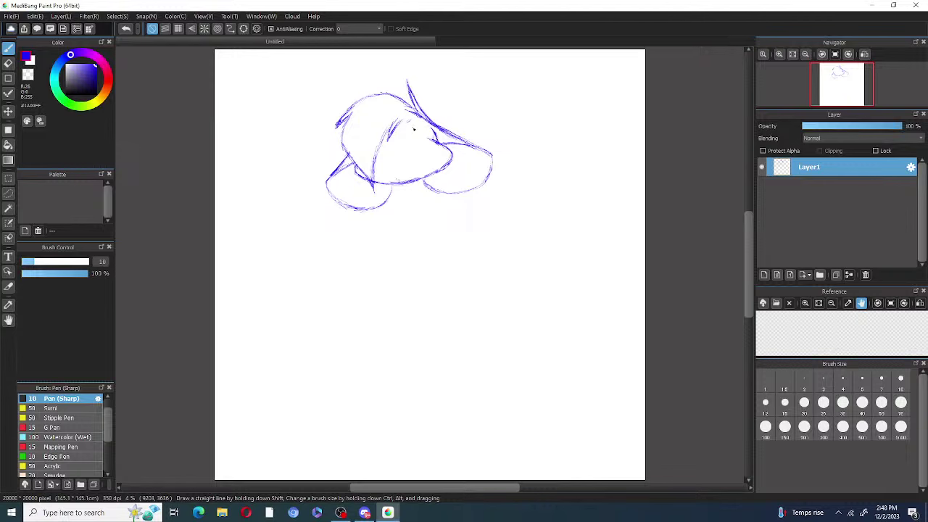
key("e")
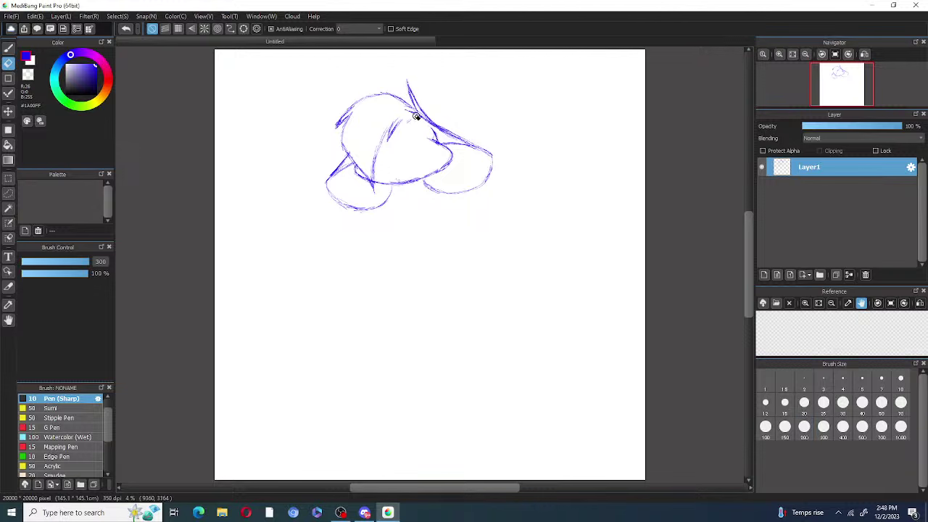
mouse_move(408, 94)
left_mouse_down()
mouse_move(408, 80)
mouse_move(421, 116)
mouse_move(398, 95)
left_mouse_up()
key("b")
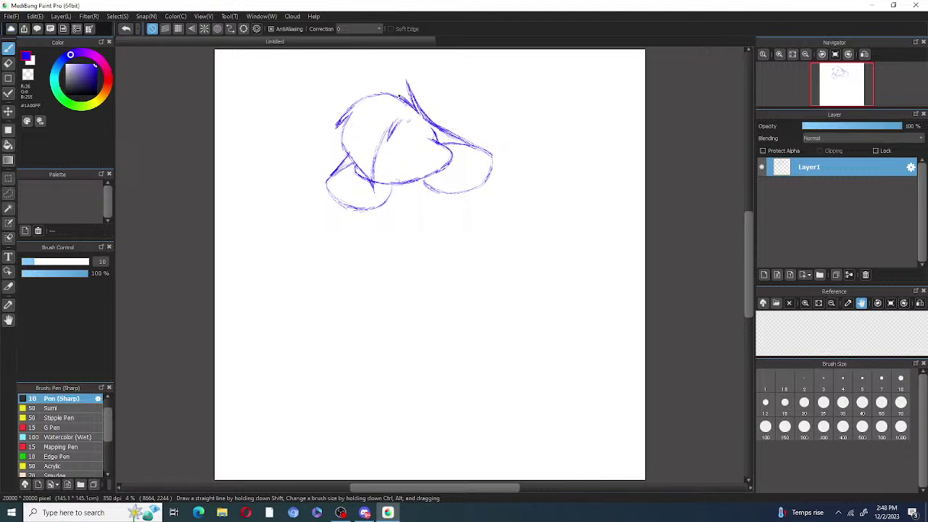
Step: Darken the edges of the fringe with extra pen strokes and add loose strands sweeping left from the top of the hair
key("ctrl+z")
mouse_move(375, 187)
left_mouse_down()
mouse_move(377, 153)
mouse_move(374, 161)
left_mouse_up()
mouse_move(389, 129)
left_mouse_down()
mouse_move(385, 147)
mouse_move(392, 140)
left_mouse_up()
left_click_drag(342, 123, 355, 174)
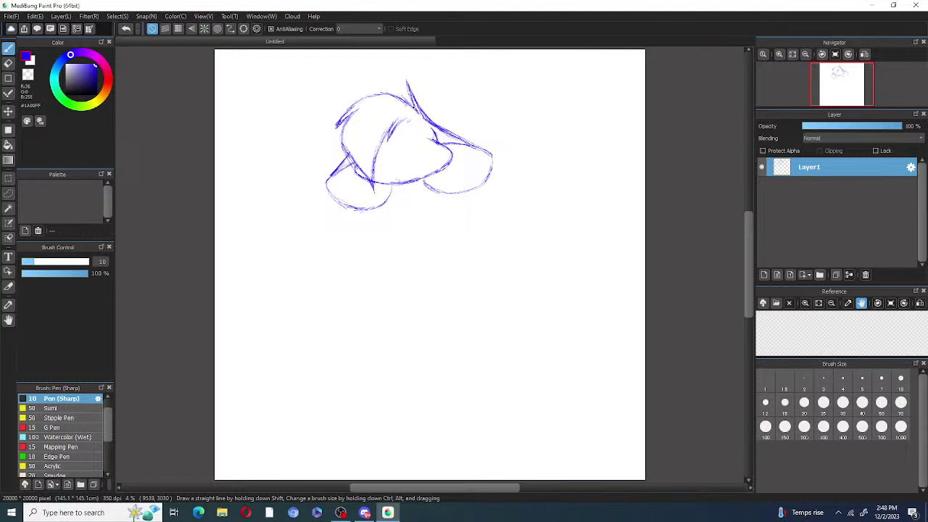
mouse_move(407, 101)
left_mouse_down()
mouse_move(372, 83)
mouse_move(378, 88)
mouse_move(347, 80)
mouse_move(380, 84)
left_mouse_up()
mouse_move(399, 97)
left_mouse_down()
mouse_move(360, 88)
mouse_move(394, 100)
mouse_move(346, 107)
mouse_move(393, 96)
mouse_move(341, 96)
left_mouse_up()
left_click_drag(347, 91, 325, 102)
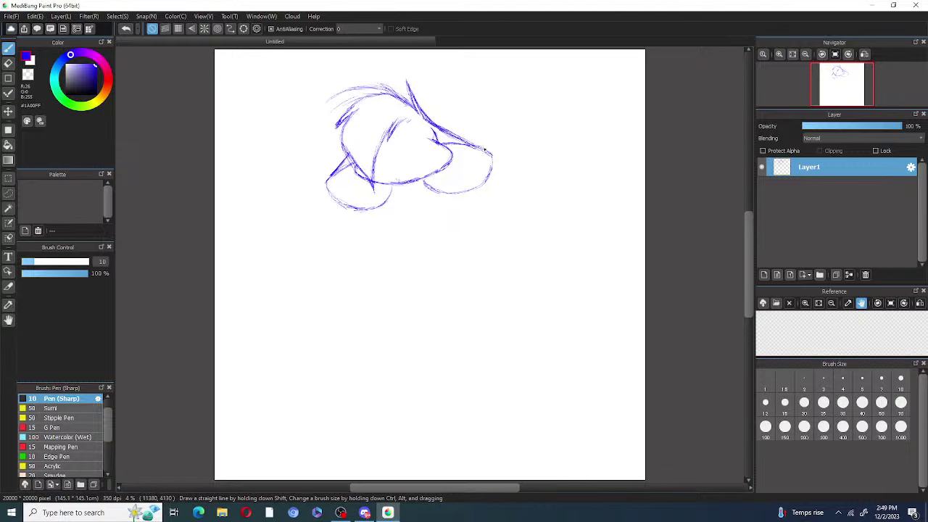
Step: Touch up the right ear's upper edge and its junction with the face, using the pen and the eraser at size 300
left_click_drag(457, 142, 488, 152)
key("e")
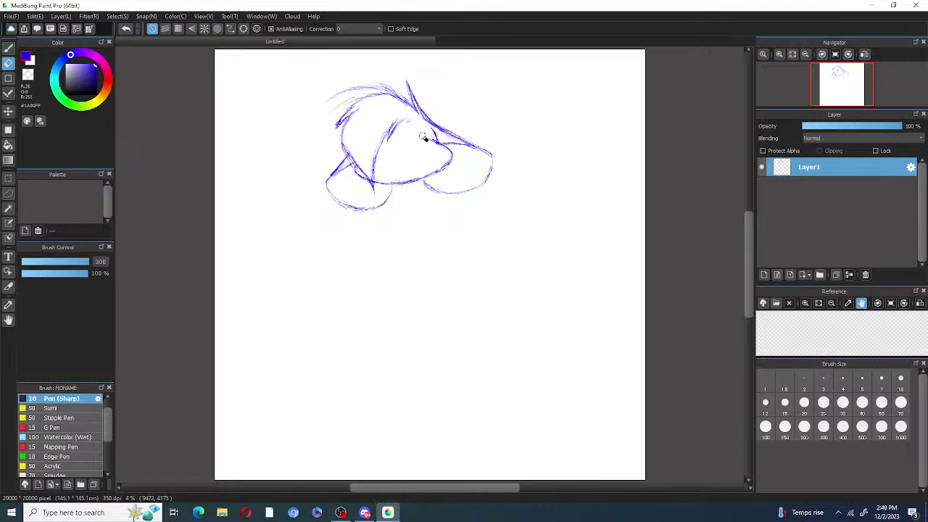
key("b")
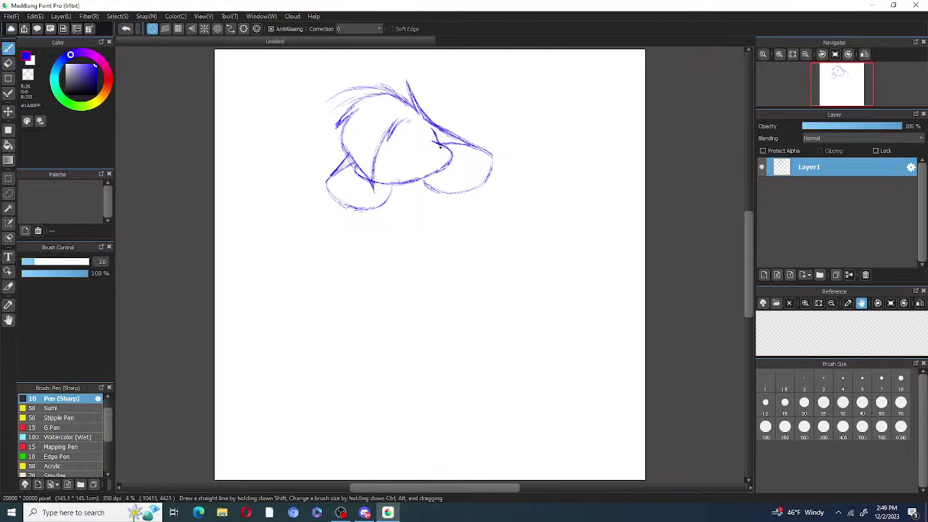
left_click(9, 63)
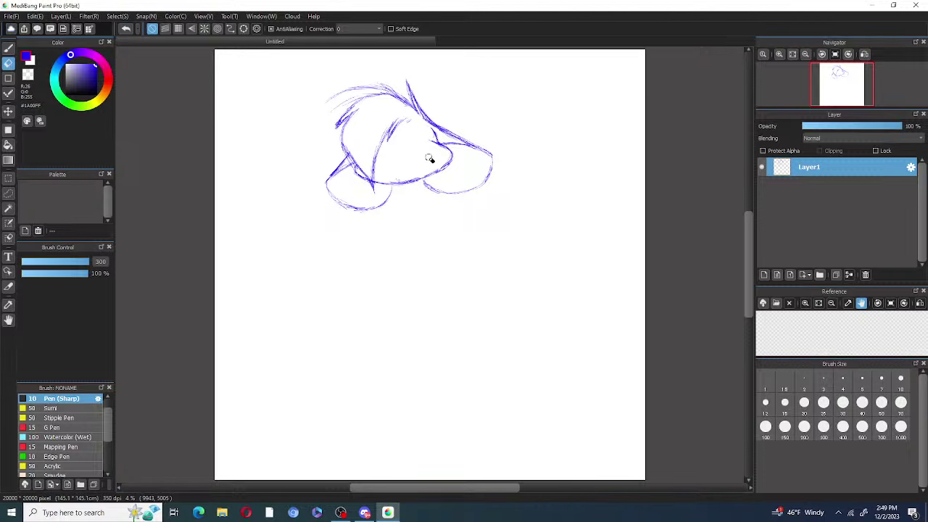
key("b")
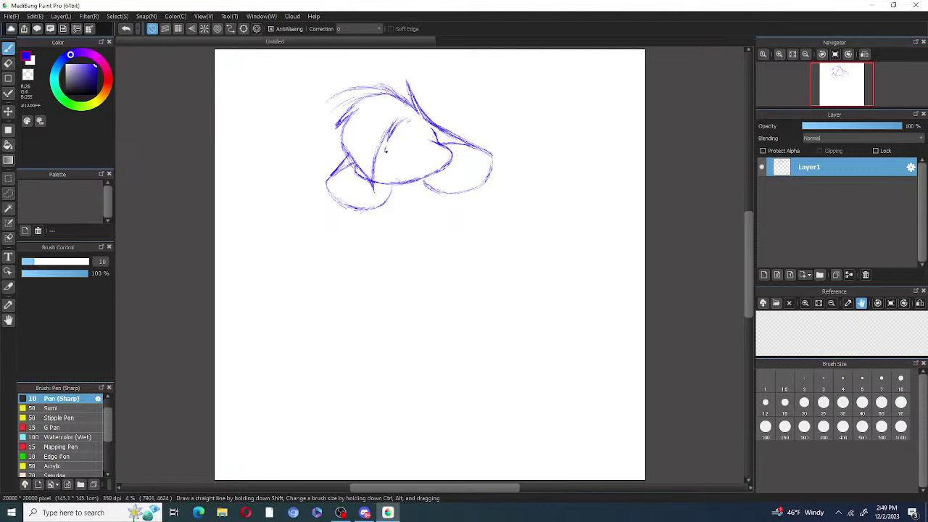
Step: Sketch the half-closed eye on the right side of the face with a heavy upper lid and a curved lower lid, undoing stray strokes
left_click_drag(387, 151, 414, 146)
left_click(126, 29)
mouse_move(385, 152)
left_mouse_down()
mouse_move(427, 138)
mouse_move(388, 148)
left_mouse_up()
key("ctrl+z")
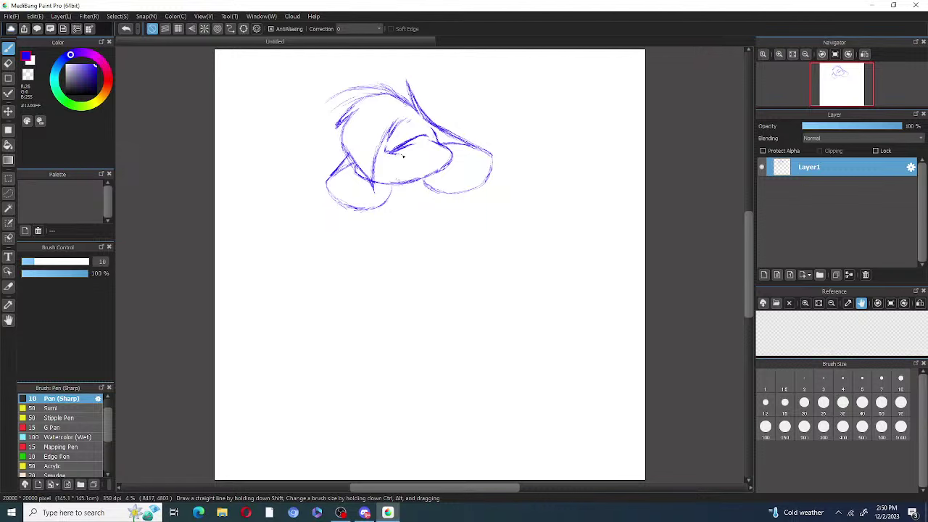
left_click_drag(408, 155, 431, 142)
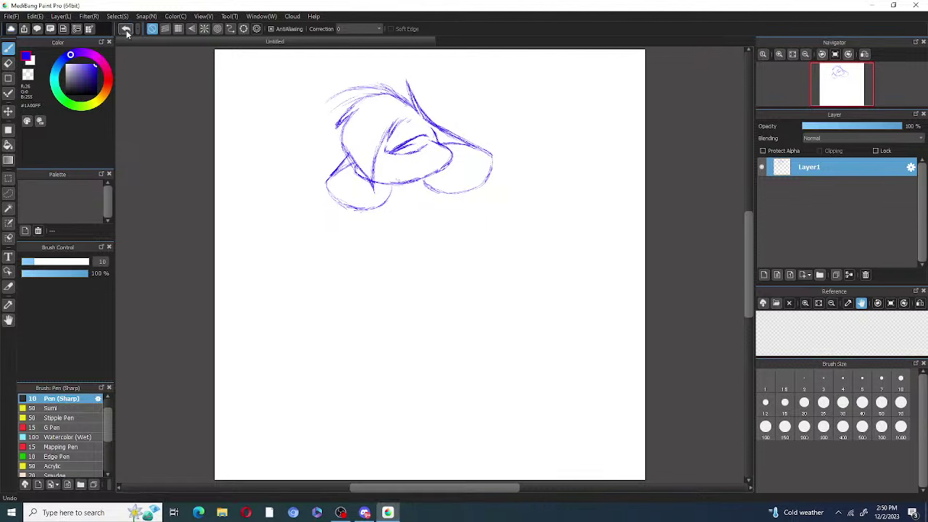
Step: Clean the eye's outer corner with the eraser at 300, draw the pupil, darken the lids, and add crease lines at the inner corner
left_click(8, 63)
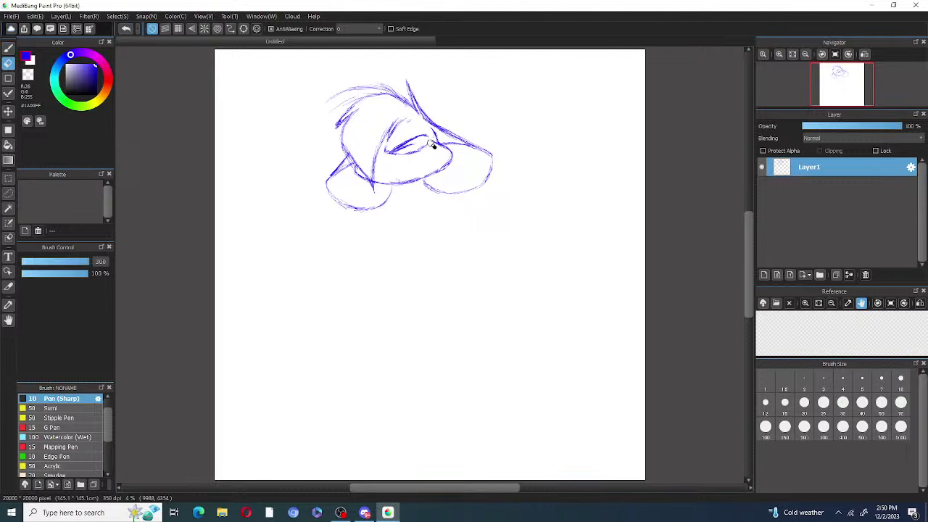
key("b")
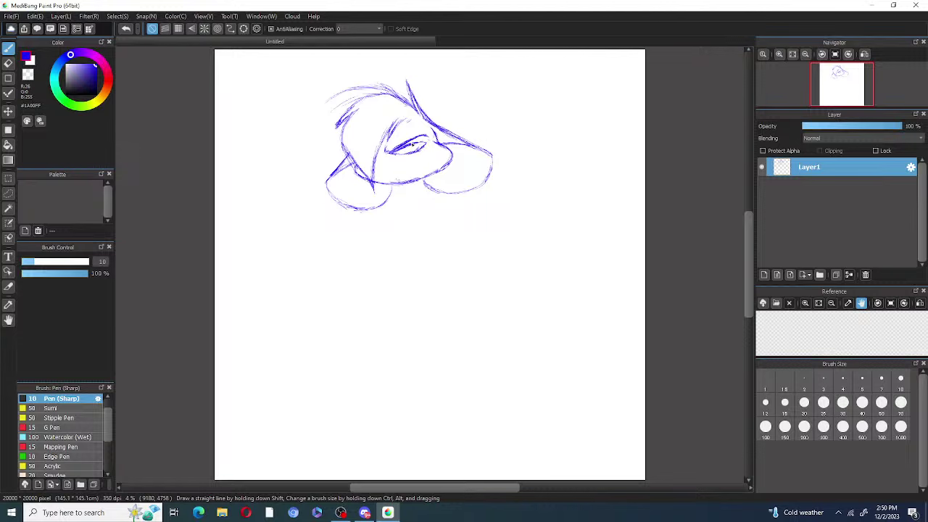
left_click_drag(410, 145, 417, 143)
left_click_drag(394, 154, 426, 143)
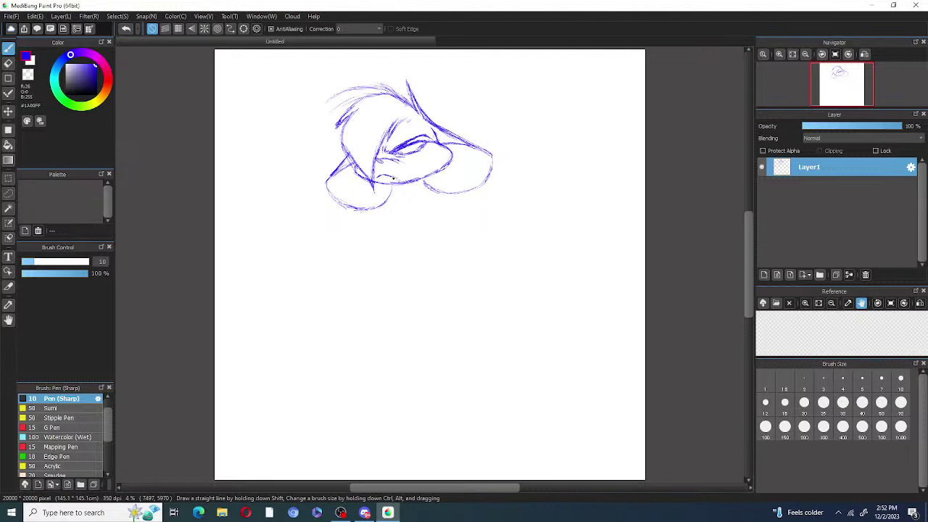
Step: Sketch a small oval on the face's lower left edge, erase the outline crossing it with the eraser at 100, and redraw its inner lines
left_click_drag(381, 177, 393, 191)
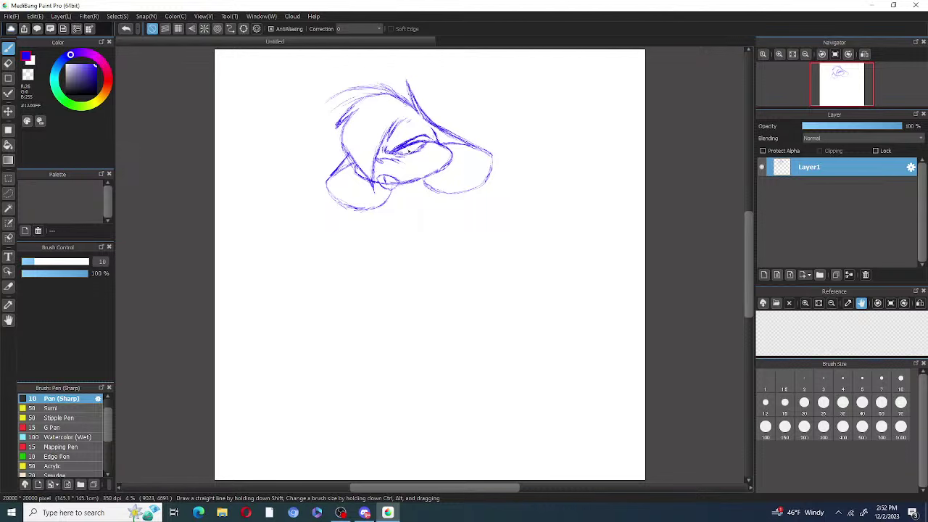
left_click_drag(410, 150, 420, 156)
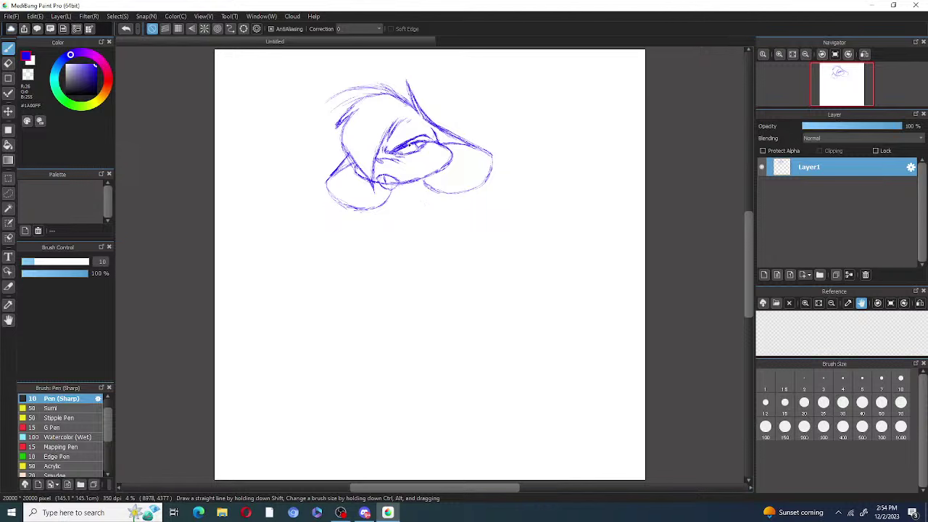
left_click(9, 64)
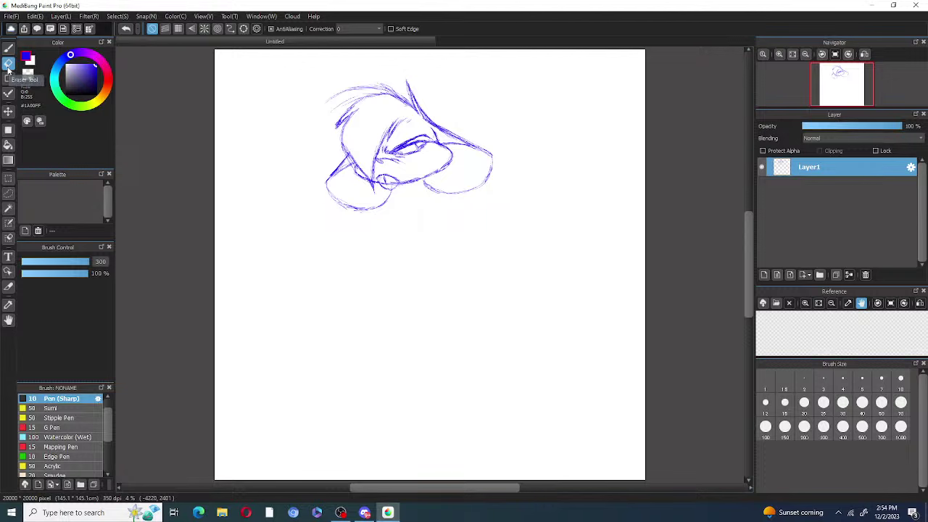
left_click(765, 426)
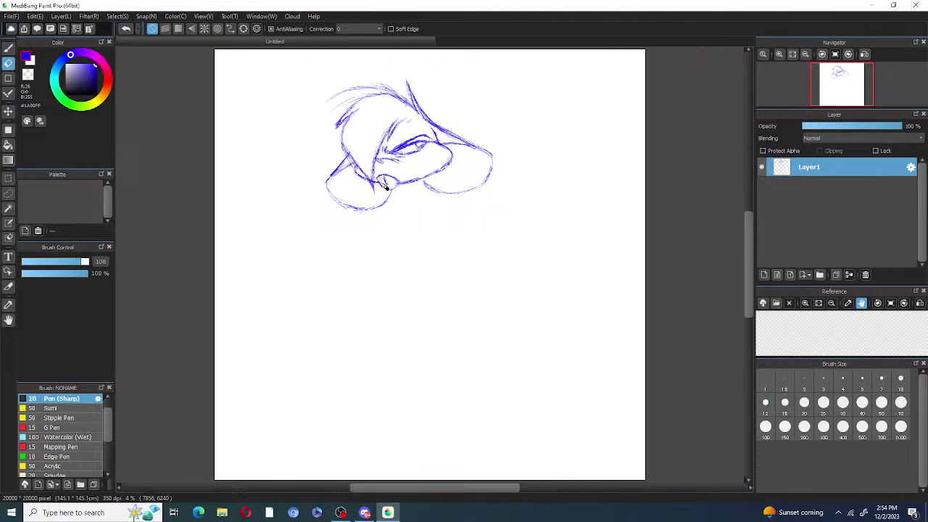
left_click(10, 48)
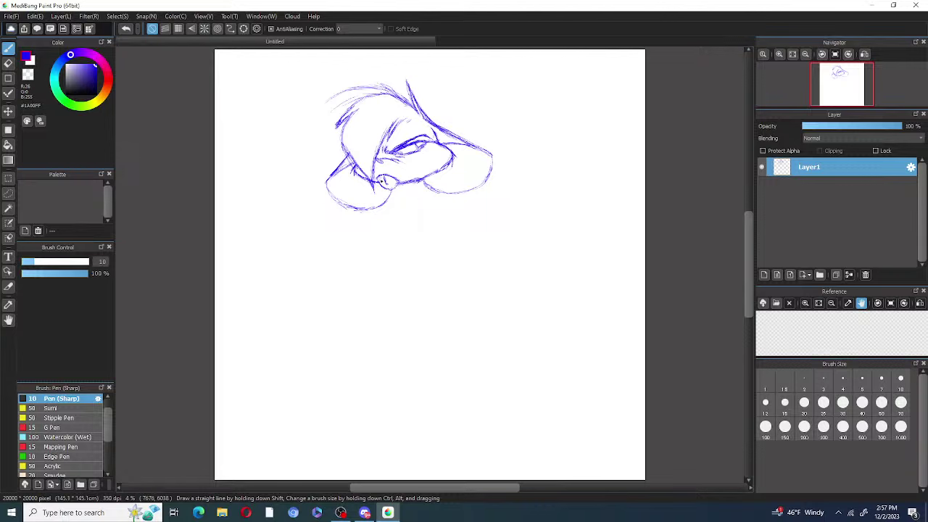
mouse_move(386, 188)
left_mouse_down()
mouse_move(375, 178)
mouse_move(395, 187)
mouse_move(398, 178)
left_mouse_up()
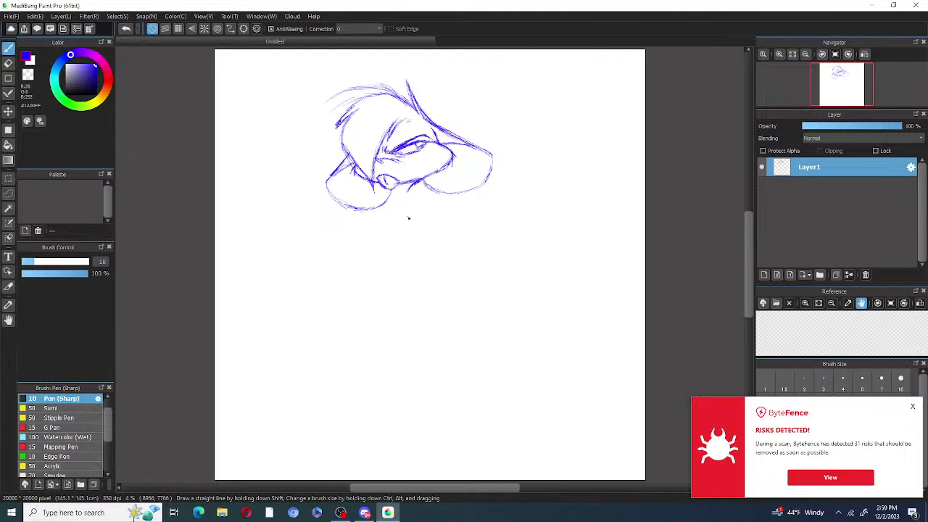
Step: Dismiss the ByteFence alert and add small curls to the lower edges of both ears with the pen at size 5
left_click(913, 406)
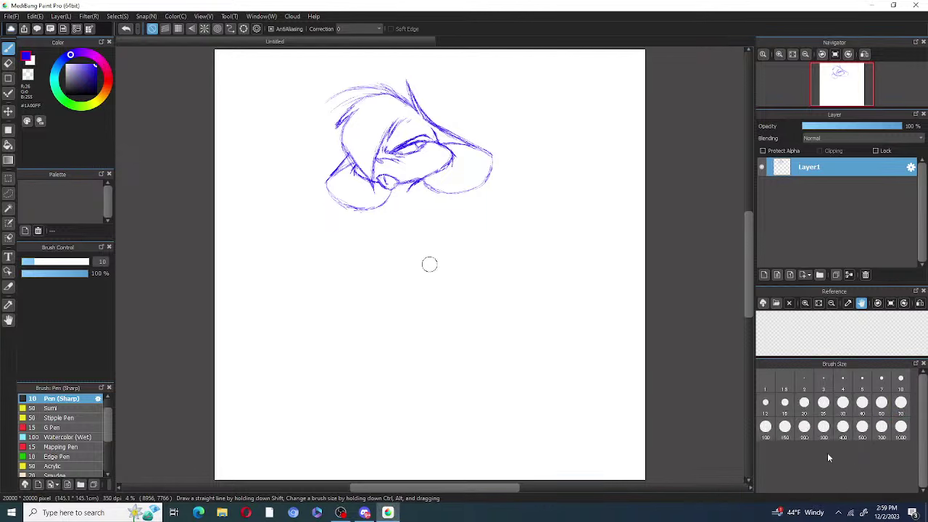
left_click(862, 390)
left_click_drag(423, 210, 440, 236)
left_click(129, 34)
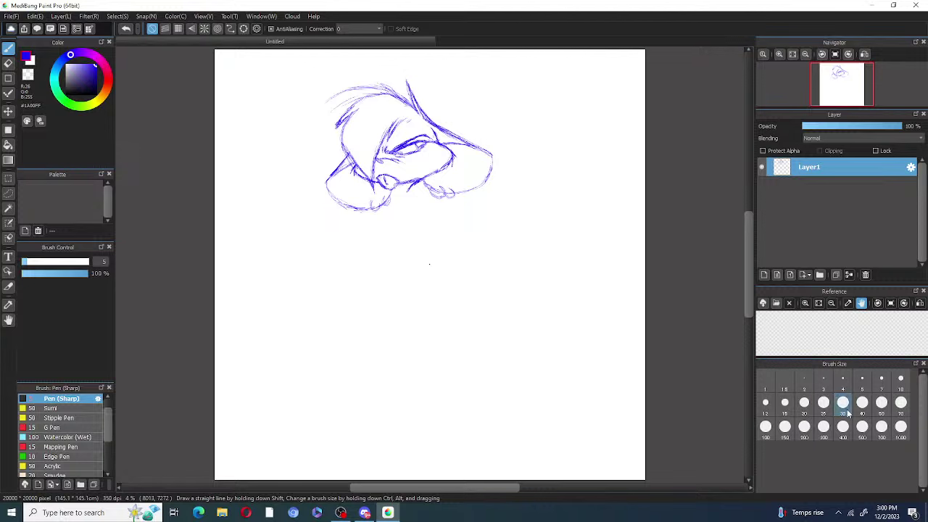
Step: Set the pen size to 7 and draw a curved line descending from the underside of the face between the two ears
left_click(902, 381)
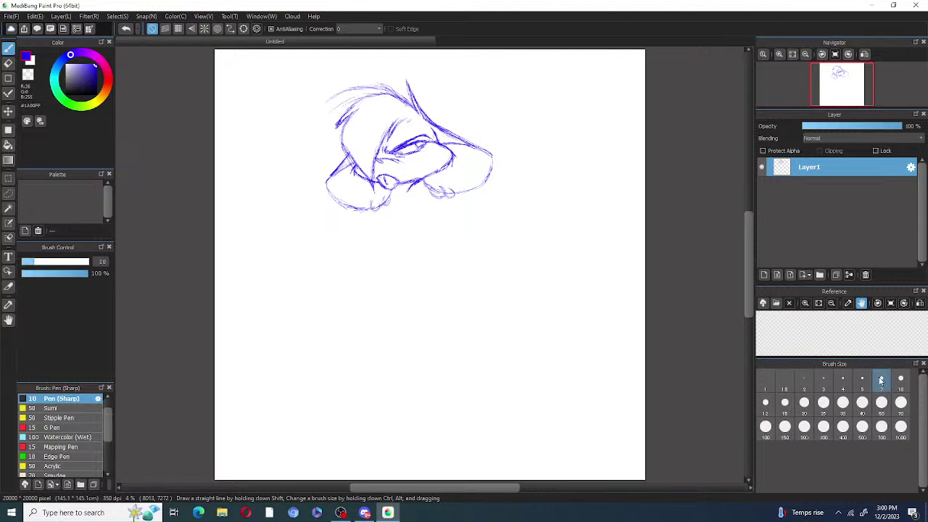
left_click(881, 383)
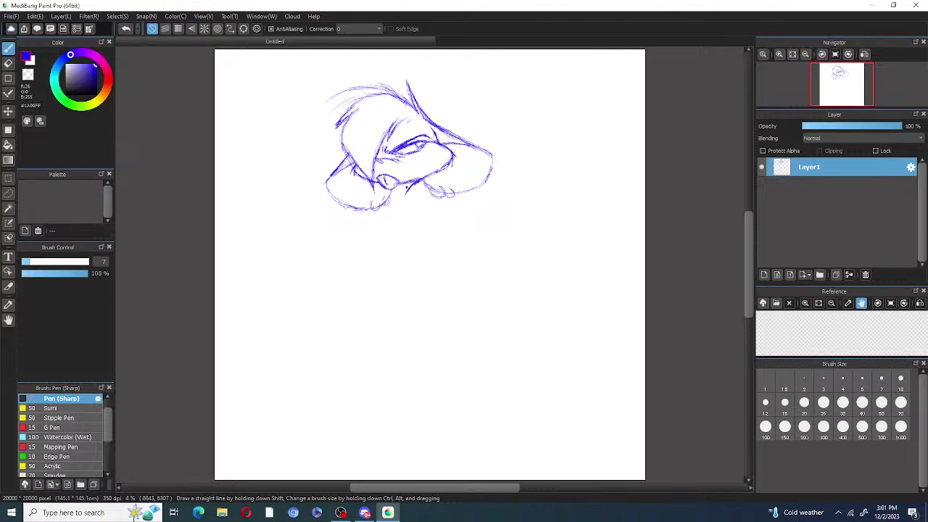
left_click_drag(411, 185, 404, 234)
key("ctrl+z")
left_click_drag(400, 215, 402, 232)
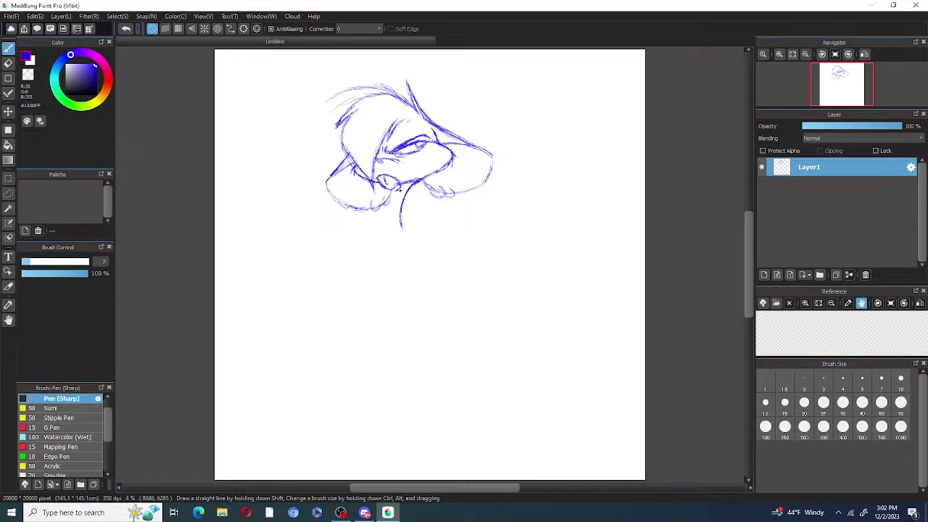
Step: Draw the opposite edge to form a pointed shape below the face, and erase its overlap with the left ear using the eraser at 100
left_click_drag(396, 190, 388, 198)
mouse_move(384, 217)
left_mouse_down()
mouse_move(400, 237)
mouse_move(406, 199)
left_mouse_up()
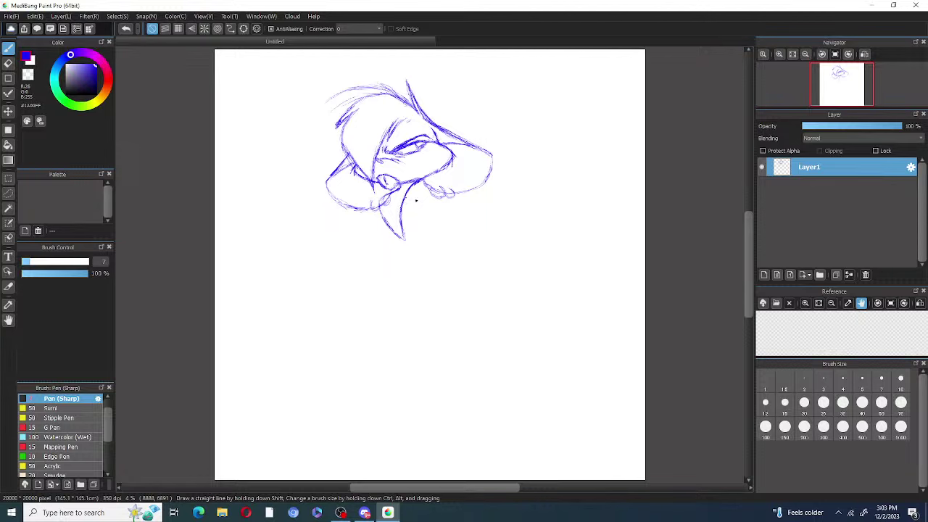
key("e")
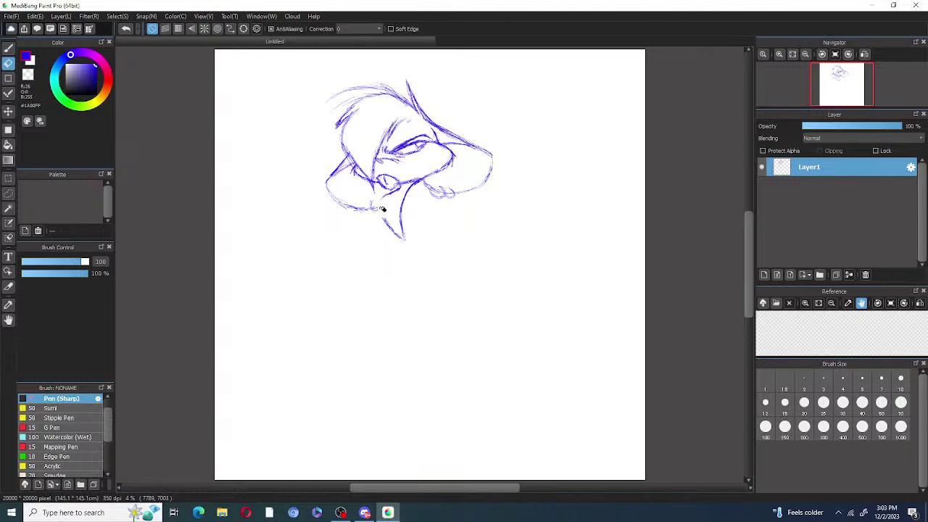
key("b")
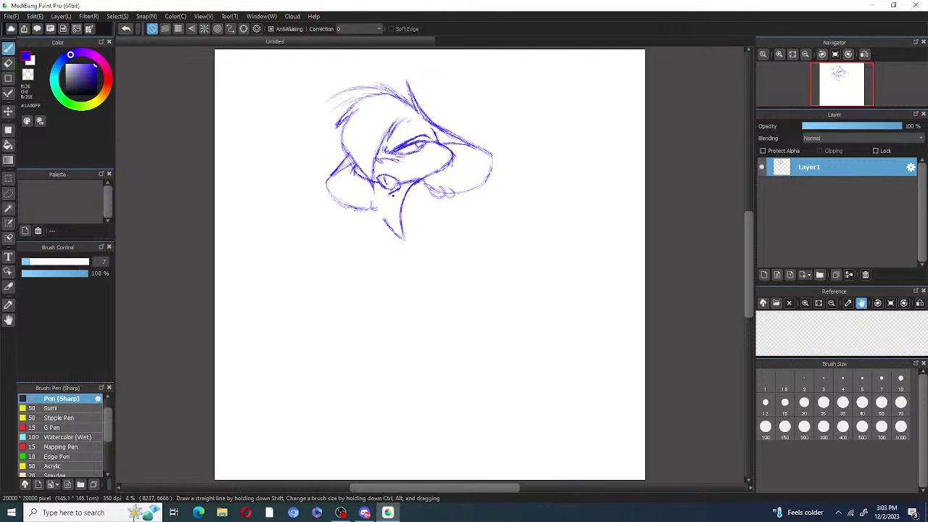
Step: Close the upper edge of the pointed shape below the face, and undo the small arc drawn across it
mouse_move(390, 195)
left_mouse_down()
mouse_move(379, 217)
mouse_move(403, 241)
left_mouse_up()
left_click_drag(400, 216, 385, 219)
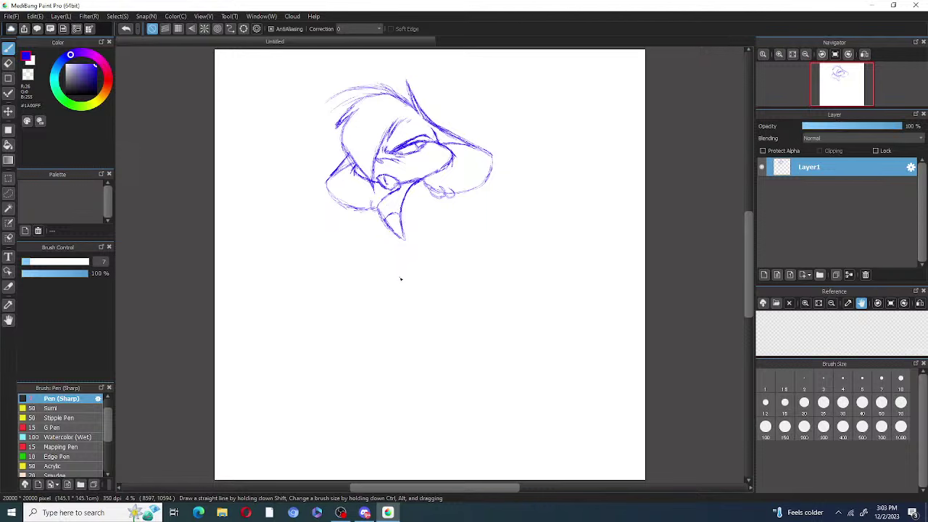
left_click(126, 29)
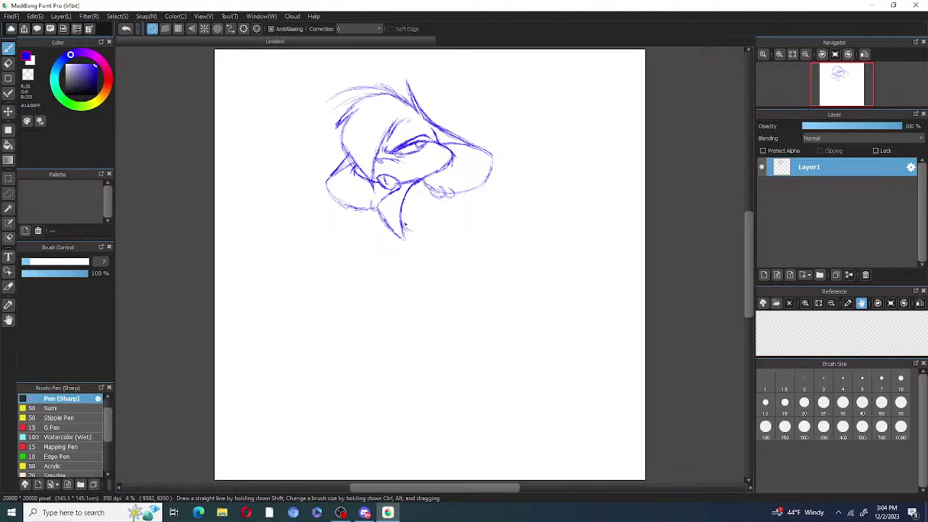
Step: Sketch a rounded shoulder line curving down from the right of the neck and a curved body line down from its left
mouse_move(408, 229)
left_mouse_down()
mouse_move(466, 249)
mouse_move(452, 243)
mouse_move(462, 295)
left_mouse_up()
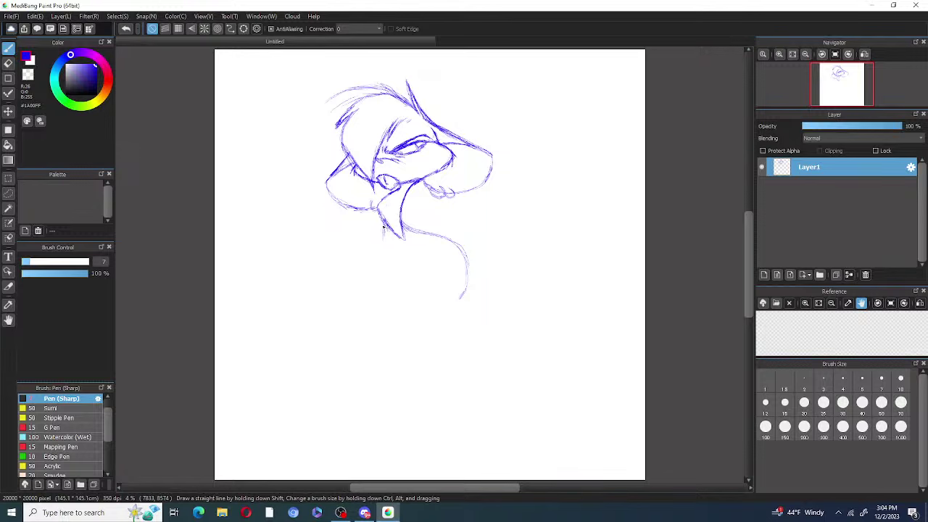
left_click_drag(384, 231, 378, 264)
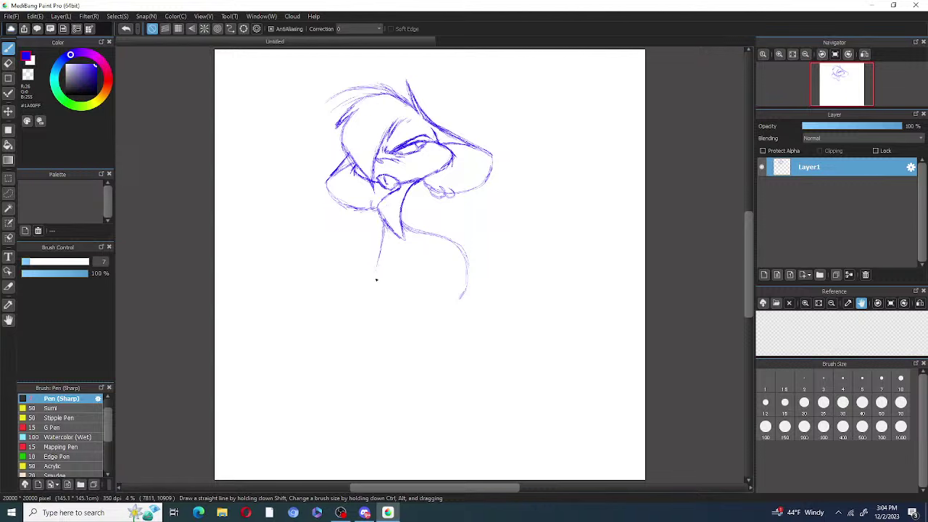
left_click_drag(379, 259, 386, 288)
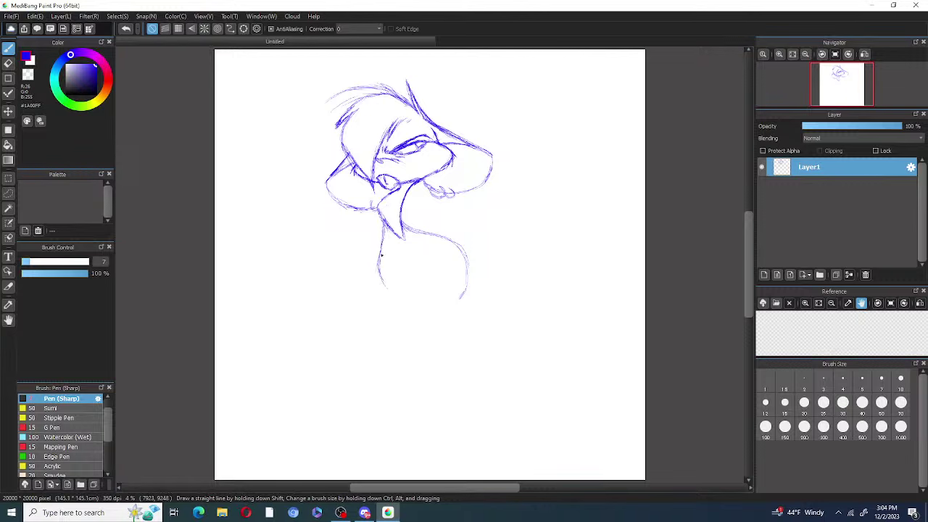
mouse_move(379, 248)
left_mouse_down()
mouse_move(387, 290)
mouse_move(398, 292)
left_mouse_up()
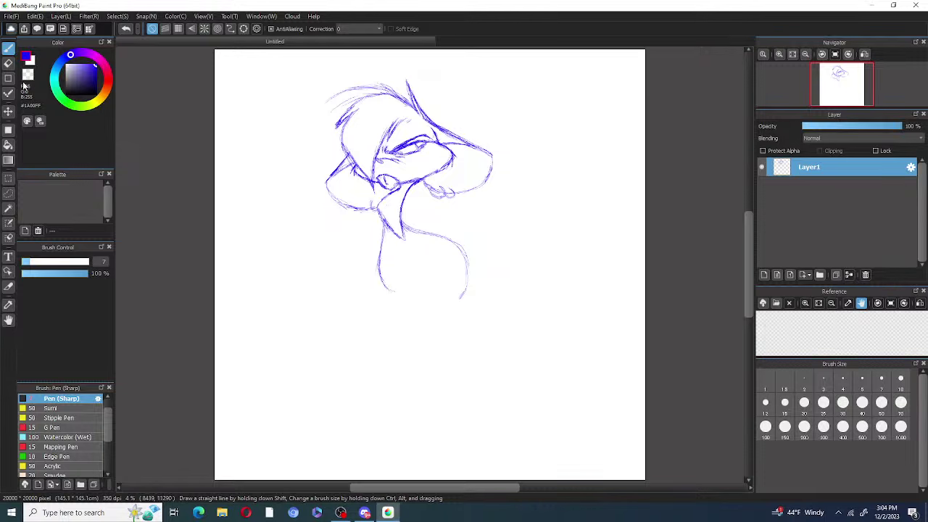
Step: Erase most of the right shoulder curve, enlarging the eraser to 400, and redraw it as a closed rounded chest shape at pen size 7
key("e")
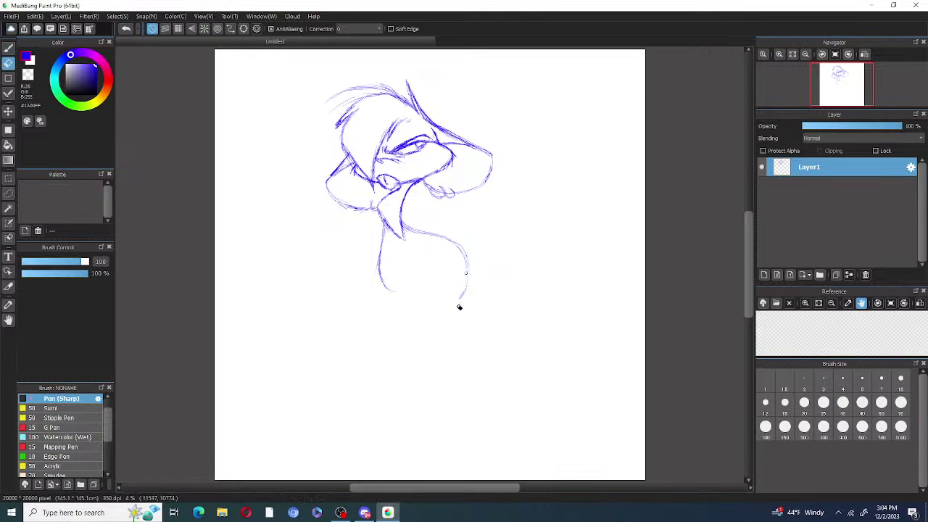
mouse_move(464, 299)
left_mouse_down()
mouse_move(469, 247)
mouse_move(441, 228)
mouse_move(451, 249)
left_mouse_up()
left_click(842, 426)
left_click(8, 48)
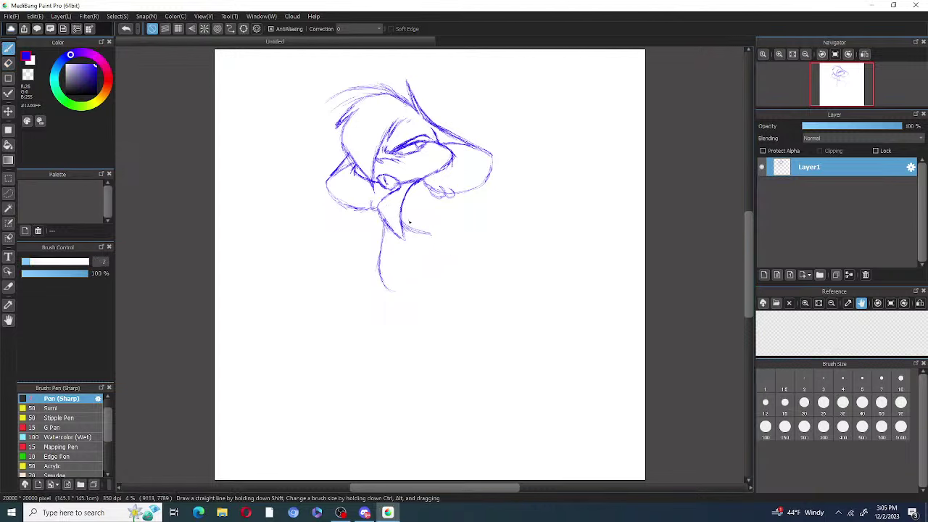
mouse_move(416, 230)
left_mouse_down()
mouse_move(460, 238)
mouse_move(474, 260)
mouse_move(467, 245)
mouse_move(468, 278)
mouse_move(451, 292)
mouse_move(431, 286)
mouse_move(469, 279)
mouse_move(448, 295)
mouse_move(466, 276)
mouse_move(400, 293)
left_mouse_up()
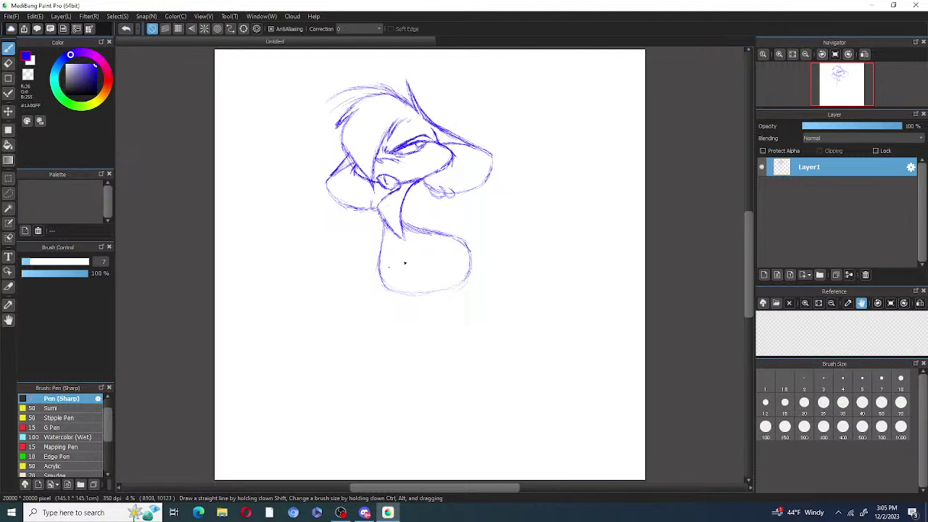
Step: Clean up the rough double lines on the left edge of the chest shape with the eraser at 400
key("e")
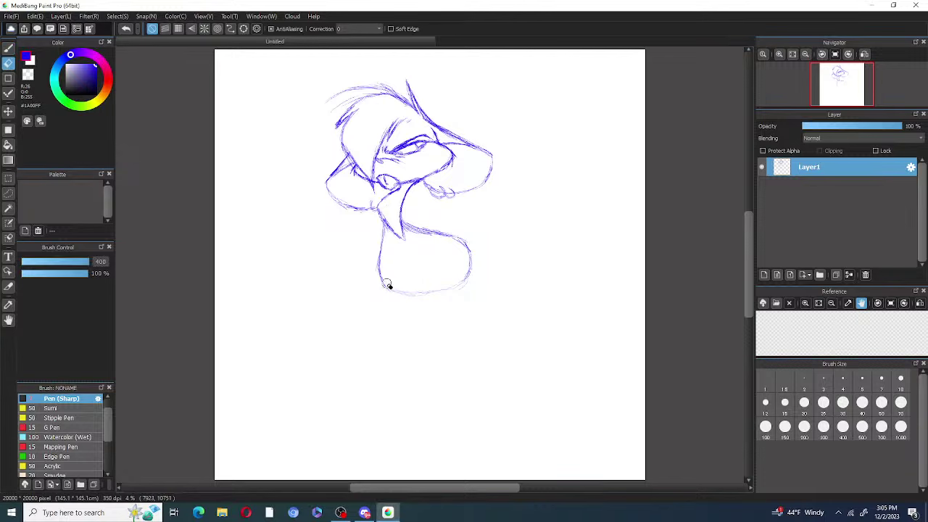
mouse_move(385, 284)
left_mouse_down()
mouse_move(380, 254)
mouse_move(387, 292)
mouse_move(383, 221)
left_mouse_up()
key("p")
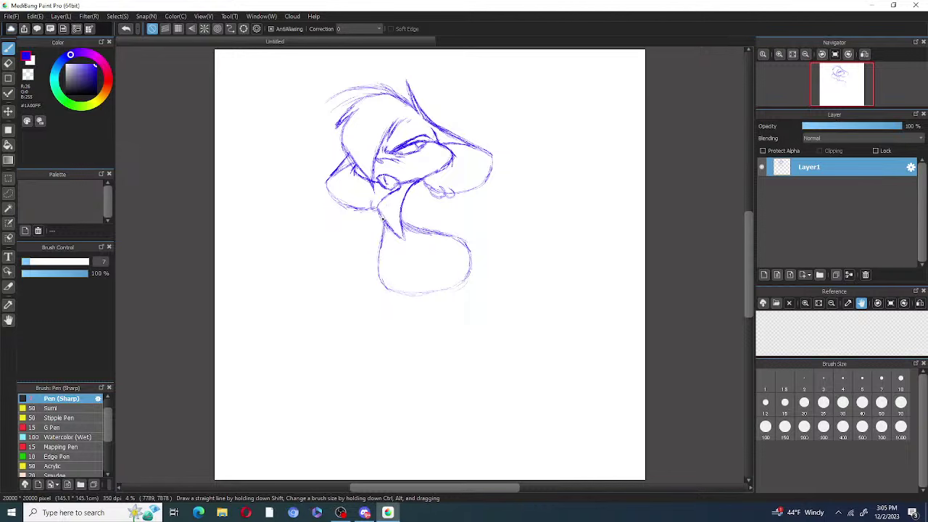
Step: Erase the chest's upper right edge, redraw it as a fuller curve from the neck, and strengthen the left and bottom outline
left_click(9, 65)
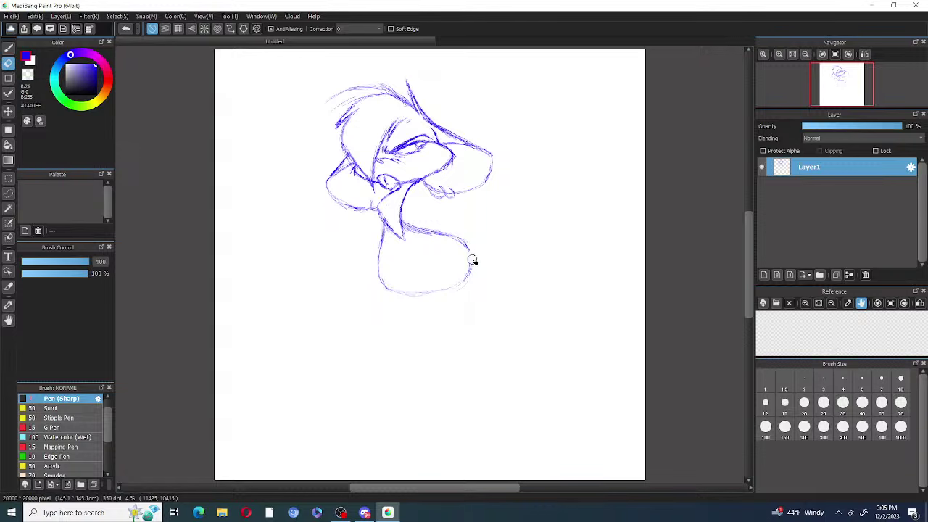
mouse_move(474, 262)
left_mouse_down()
mouse_move(455, 236)
mouse_move(411, 230)
left_mouse_up()
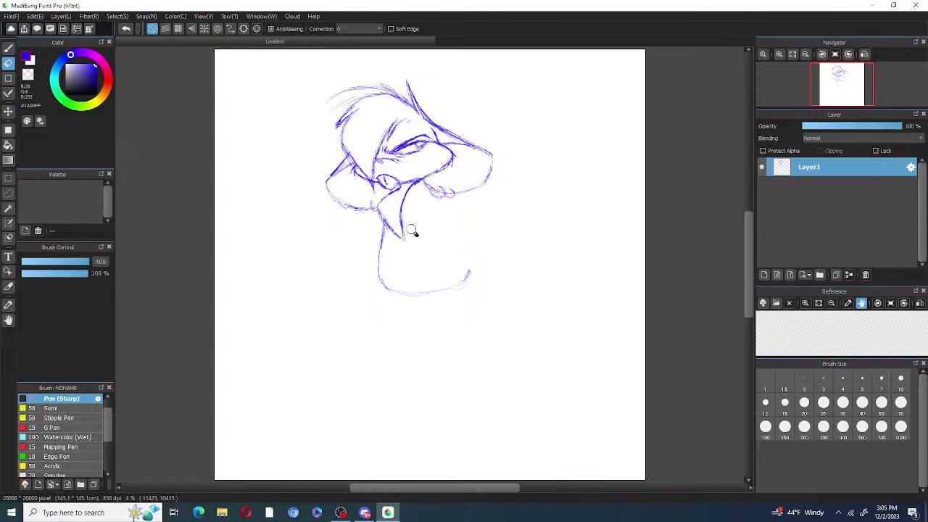
left_click(9, 50)
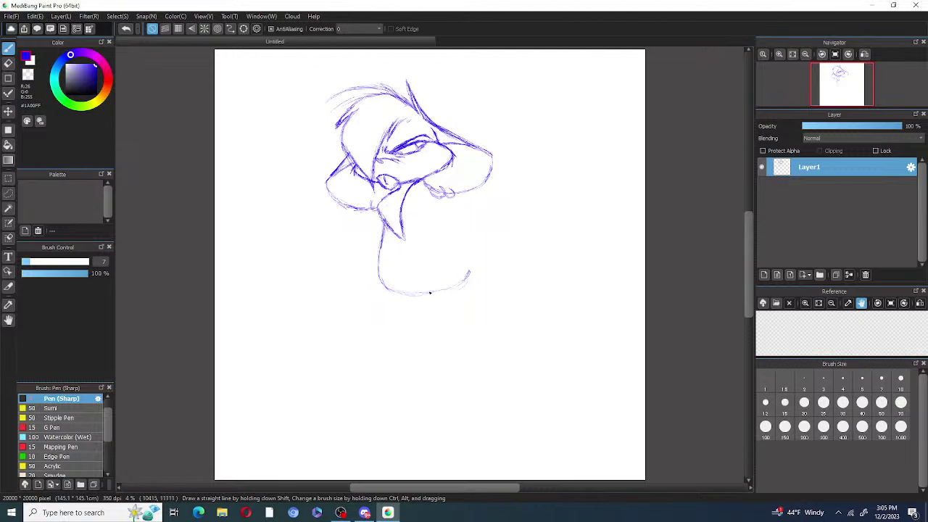
mouse_move(462, 287)
left_mouse_down()
mouse_move(476, 262)
mouse_move(444, 233)
mouse_move(464, 264)
mouse_move(476, 261)
mouse_move(467, 264)
mouse_move(458, 235)
mouse_move(473, 250)
mouse_move(415, 228)
mouse_move(444, 230)
mouse_move(410, 225)
mouse_move(433, 230)
mouse_move(404, 212)
mouse_move(406, 225)
mouse_move(401, 209)
mouse_move(410, 225)
mouse_move(448, 231)
mouse_move(473, 252)
mouse_move(458, 224)
mouse_move(476, 273)
left_mouse_up()
left_click_drag(461, 243, 476, 275)
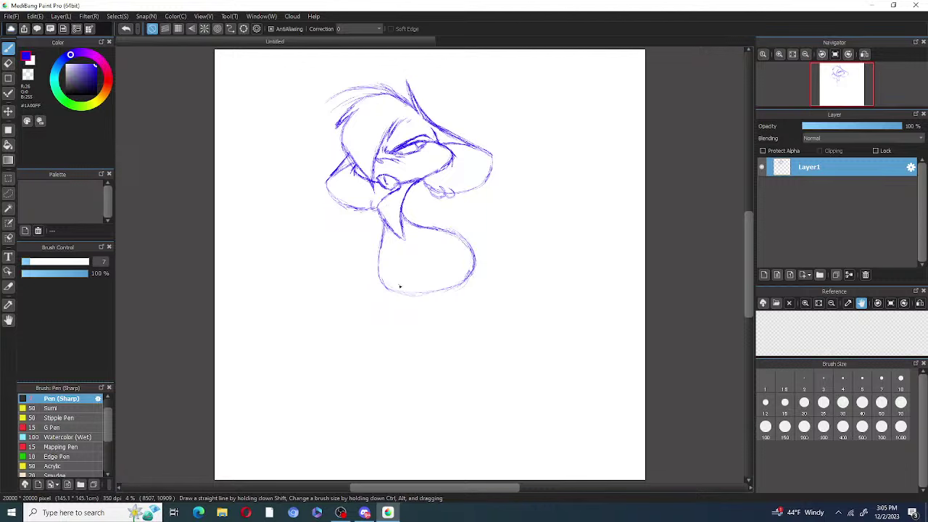
left_click_drag(380, 241, 379, 264)
mouse_move(380, 253)
left_mouse_down()
mouse_move(378, 273)
mouse_move(406, 295)
mouse_move(434, 296)
mouse_move(470, 276)
left_mouse_up()
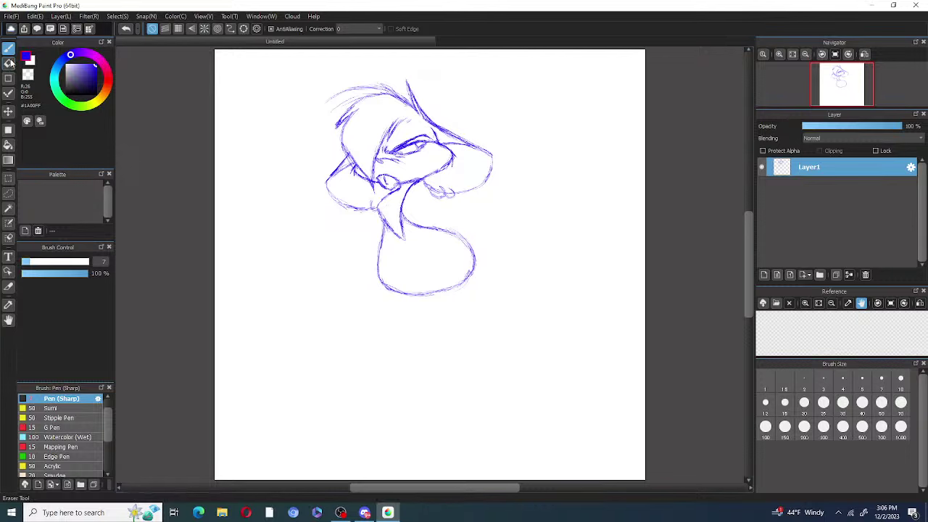
Step: Erase the pointed tip inside the neck and rework the chest's upper right edge with the eraser at 400 and the pen
key("e")
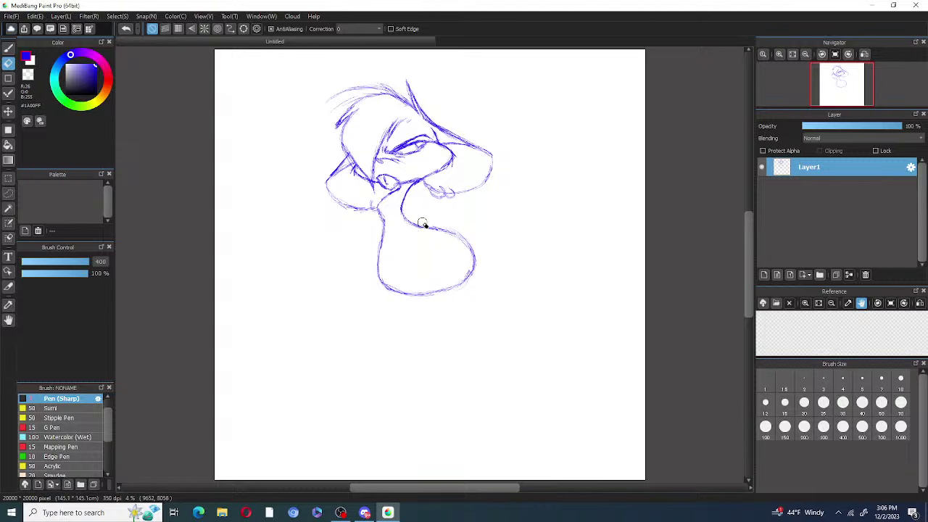
mouse_move(424, 224)
left_mouse_down()
mouse_move(463, 248)
mouse_move(428, 229)
mouse_move(475, 257)
mouse_move(456, 277)
mouse_move(468, 283)
mouse_move(474, 253)
mouse_move(462, 233)
mouse_move(402, 230)
mouse_move(454, 230)
mouse_move(430, 220)
mouse_move(474, 251)
left_mouse_up()
key("p")
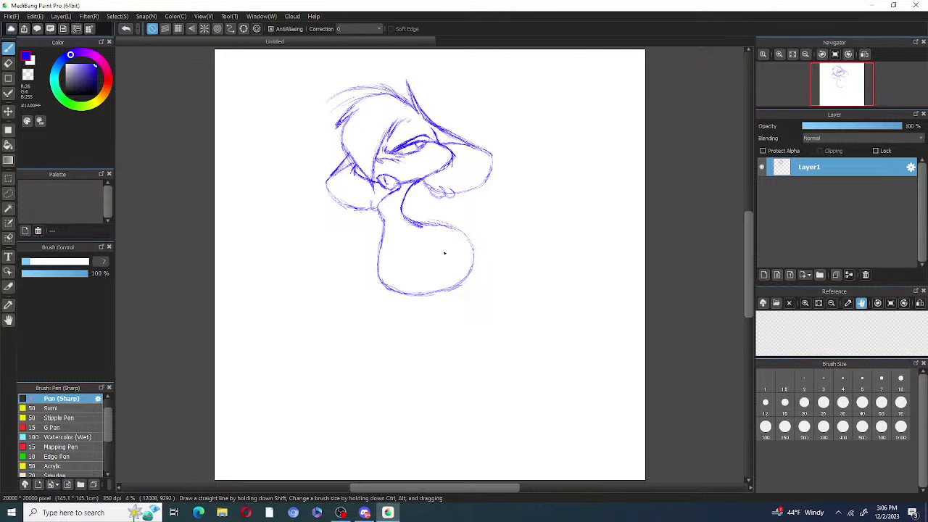
Step: Redraw the chest's right side as a wider curve from the neck, and erase the old line left inside it
key("e")
mouse_move(424, 230)
left_mouse_down()
mouse_move(460, 234)
mouse_move(450, 244)
left_mouse_up()
key("p")
mouse_move(401, 215)
left_mouse_down()
mouse_move(480, 249)
mouse_move(474, 281)
mouse_move(434, 296)
mouse_move(473, 282)
left_mouse_up()
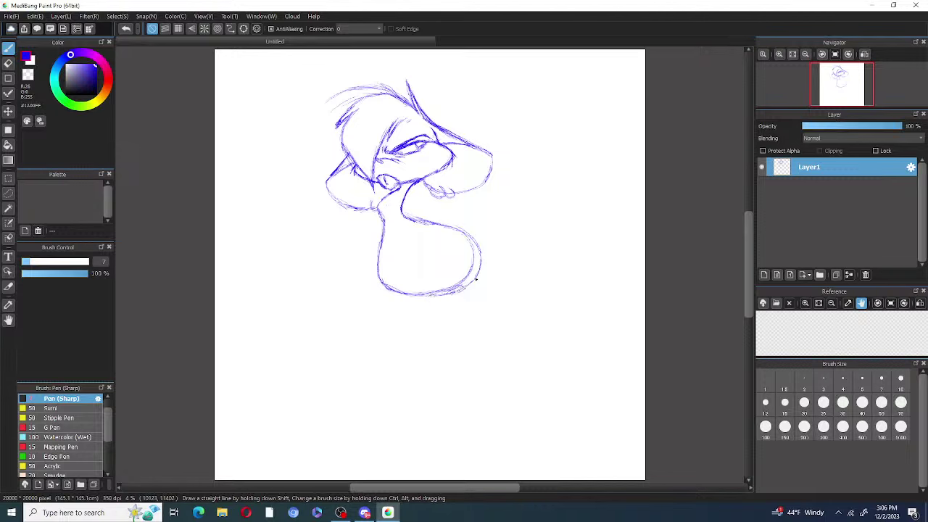
left_click(8, 63)
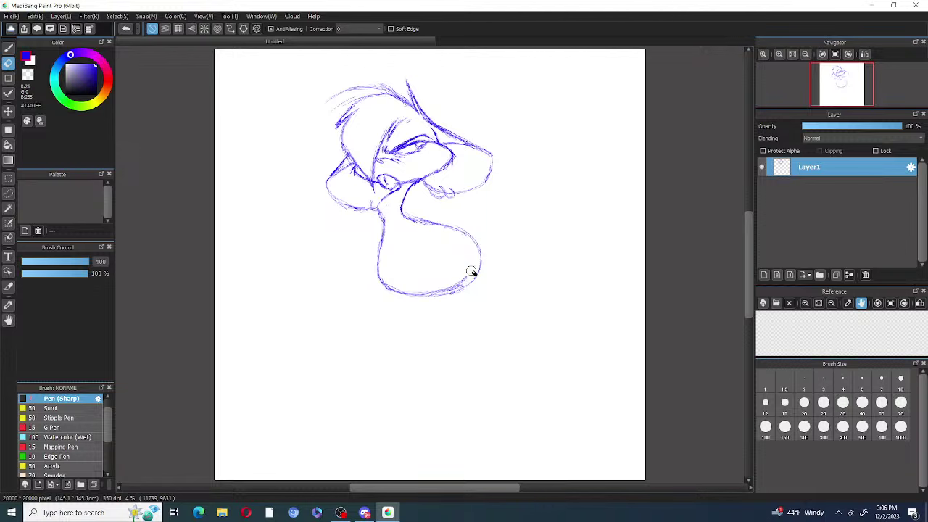
left_click_drag(472, 272, 432, 288)
left_click(9, 48)
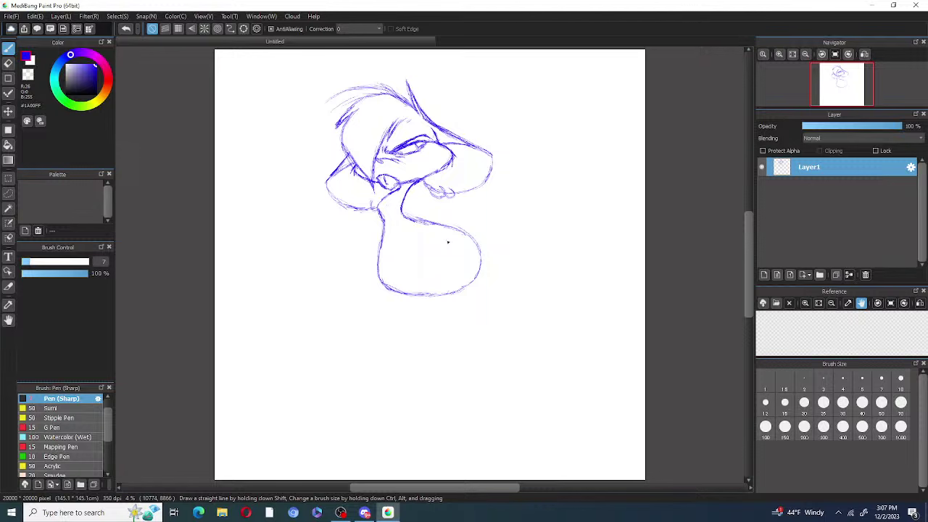
Step: Draw a long, nearly straight line slanting down and outward from the left edge of the chest, and darken it with repeated strokes
left_click_drag(377, 255, 357, 339)
left_click_drag(378, 260, 355, 352)
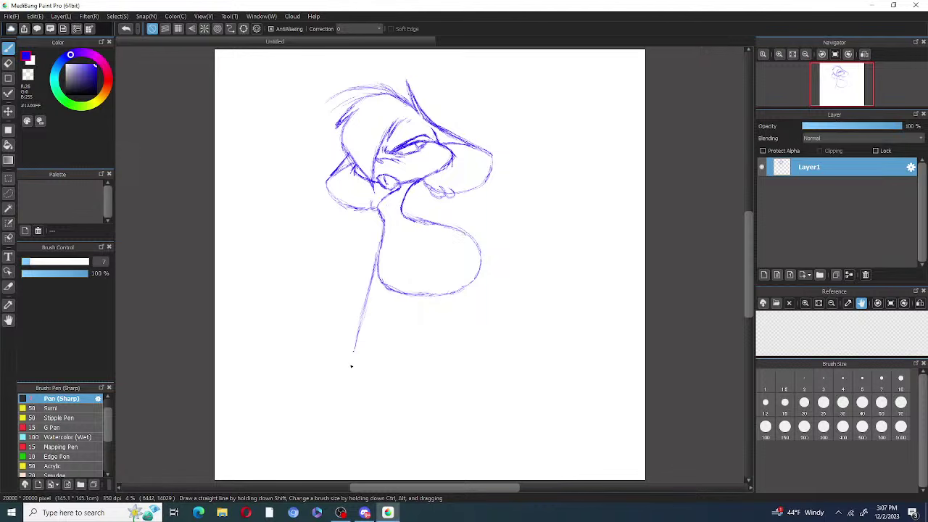
left_click_drag(355, 349, 378, 259)
mouse_move(356, 348)
left_mouse_down()
mouse_move(358, 338)
mouse_move(355, 353)
left_mouse_up()
mouse_move(373, 352)
left_mouse_down()
mouse_move(395, 337)
mouse_move(377, 354)
mouse_move(423, 298)
left_mouse_up()
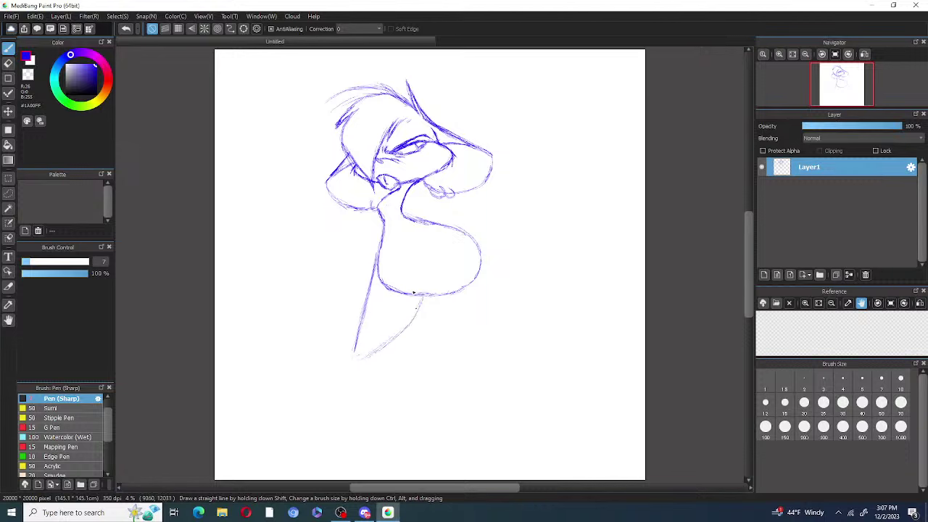
left_click(127, 30)
left_click(126, 30)
left_click(126, 30)
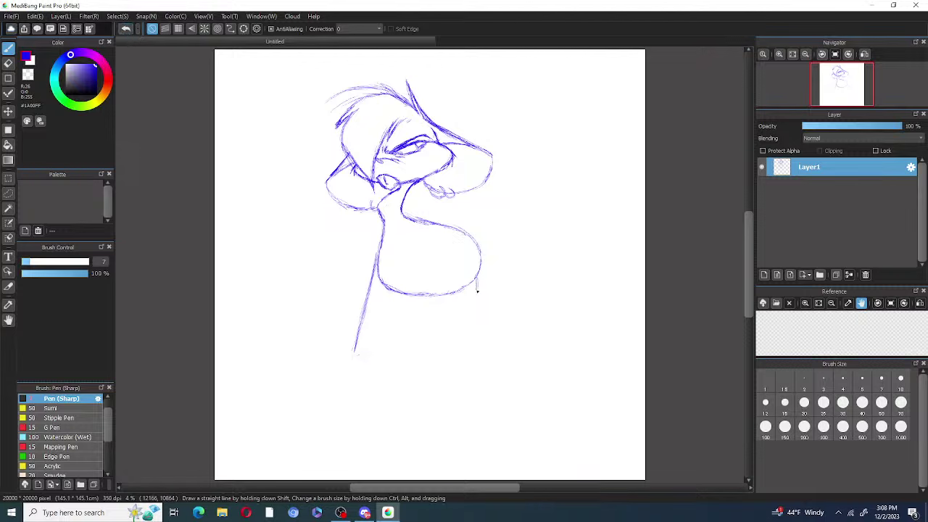
Step: Draw the right limb's two sides and the left limb's inner curve below the chest, and trim the long left line's lower end
mouse_move(477, 291)
left_mouse_down()
mouse_move(456, 343)
mouse_move(425, 302)
mouse_move(434, 327)
mouse_move(424, 294)
left_mouse_up()
key("e")
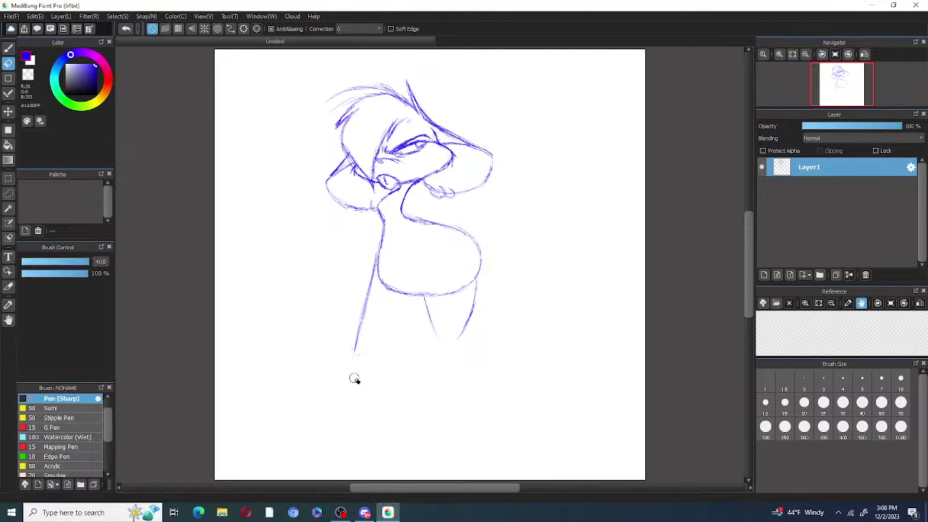
left_click_drag(354, 357, 358, 346)
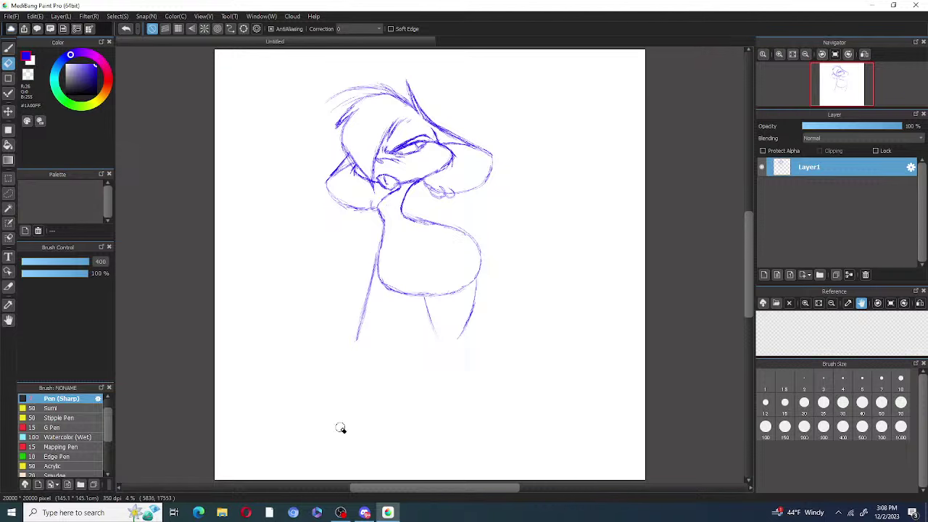
key("b")
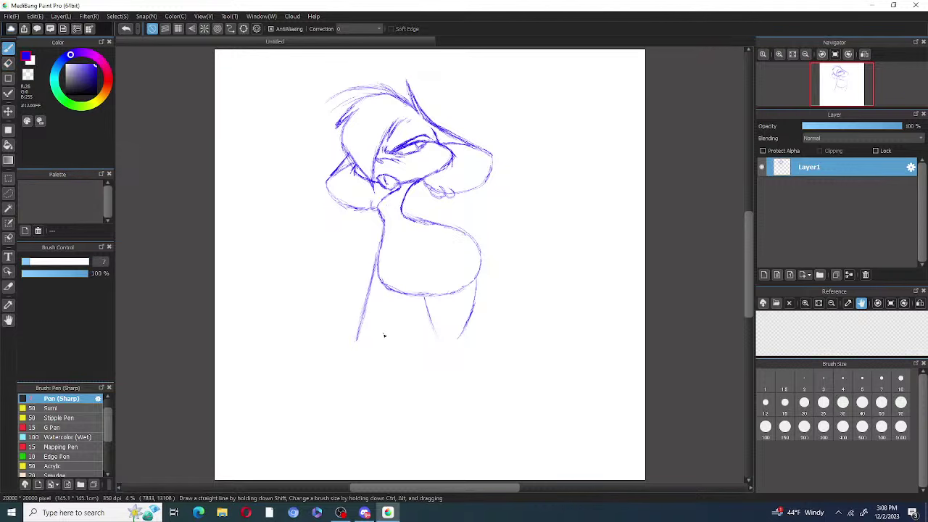
left_click_drag(379, 338, 416, 311)
Step: Erase the chest's lower outline between the limbs with the eraser at 400, and reconnect the left side line up to the neck
key("e")
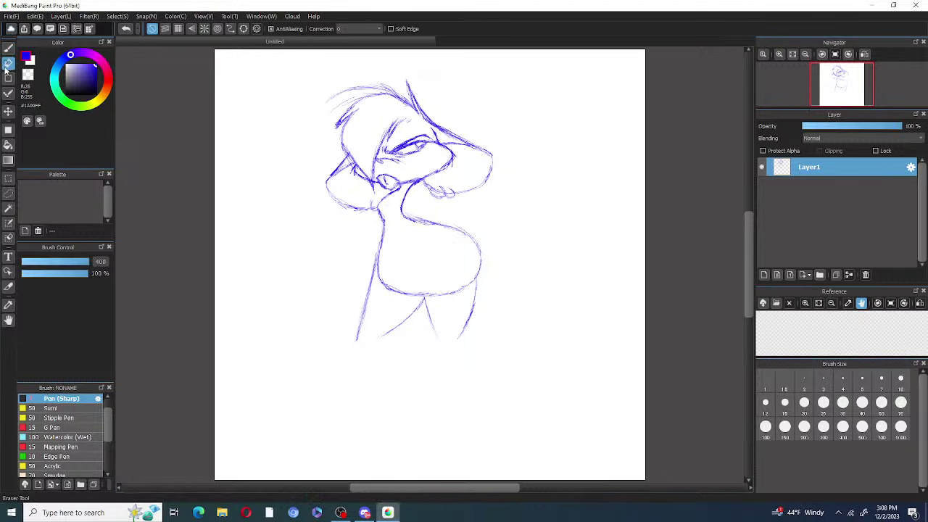
mouse_move(382, 268)
left_mouse_down()
mouse_move(450, 287)
mouse_move(436, 291)
mouse_move(459, 289)
left_mouse_up()
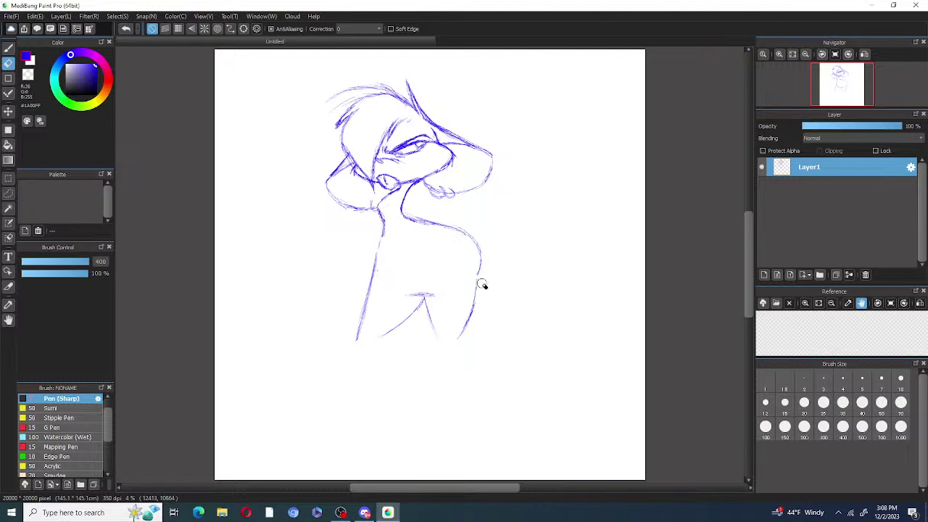
left_click_drag(411, 295, 442, 285)
left_click(8, 47)
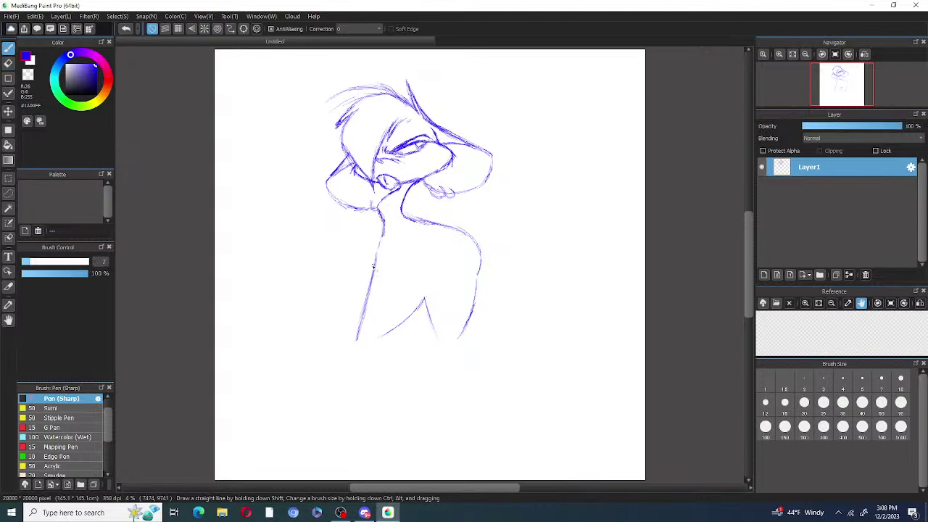
mouse_move(374, 267)
left_mouse_down()
mouse_move(383, 234)
mouse_move(375, 278)
mouse_move(383, 226)
mouse_move(379, 249)
left_mouse_up()
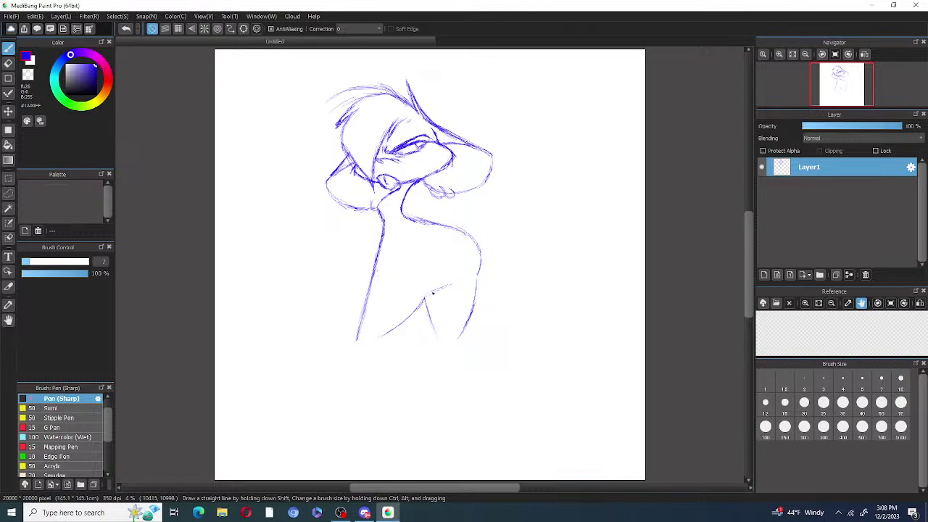
Step: Draw a curved line across the top of the right limb, undo the extra strokes above it, and extend it leftward past the inner corner
left_click_drag(459, 280, 437, 290)
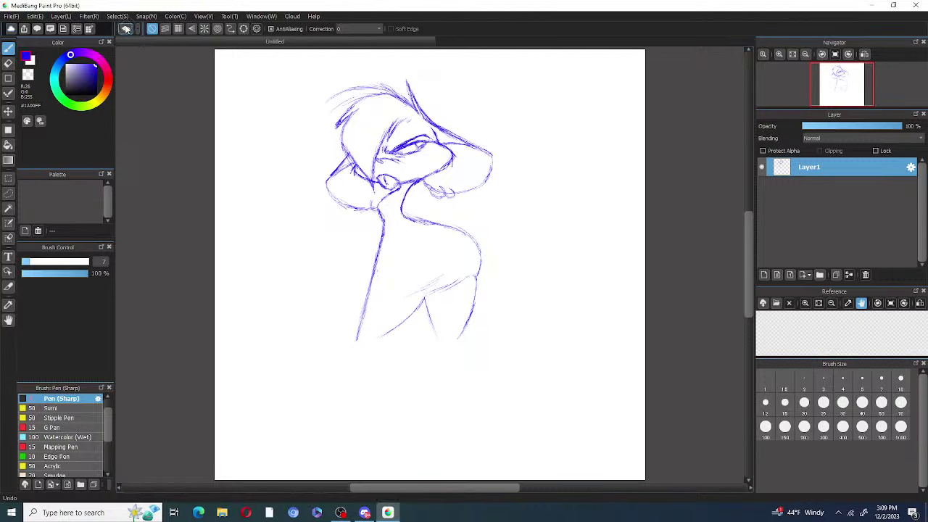
left_click(125, 29)
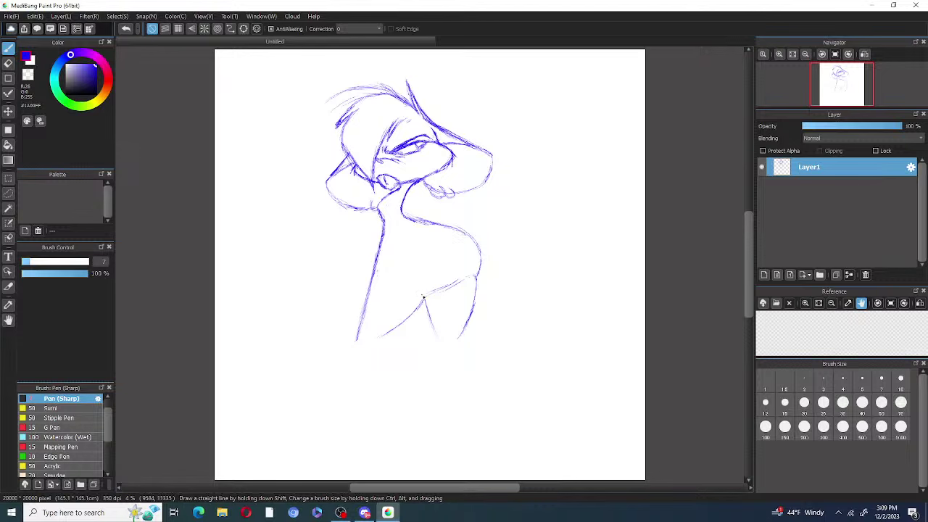
left_click_drag(423, 298, 406, 297)
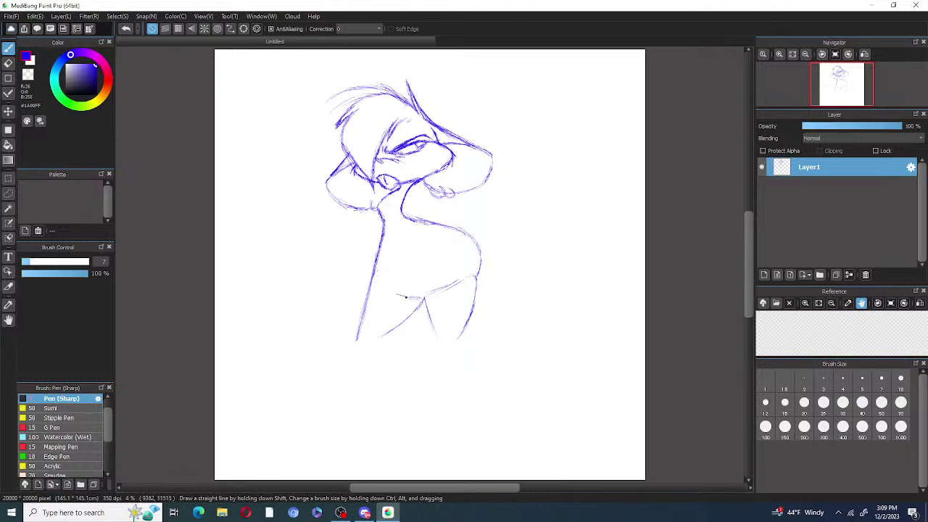
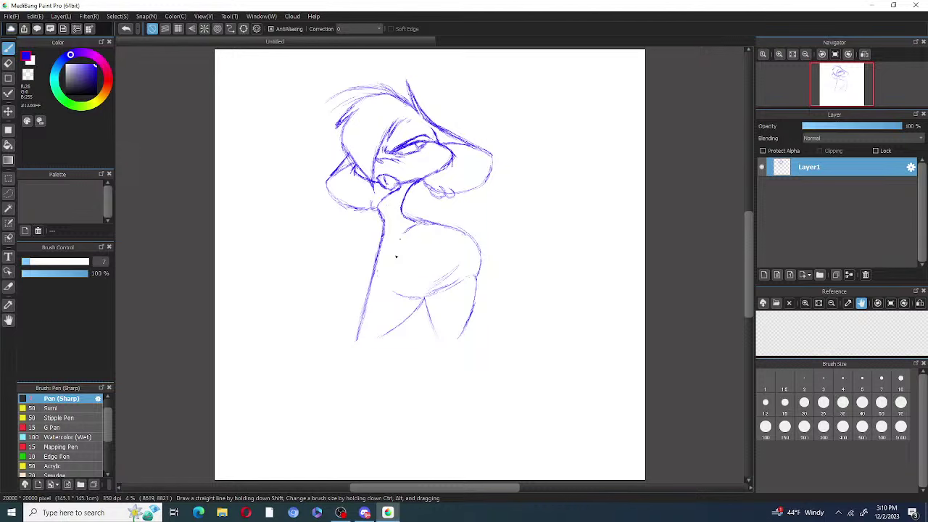
Step: Curve the rounded form's upper outline down to the left side line, and erase the overlapping side and neck-base lines with the eraser at 100
mouse_move(426, 222)
left_mouse_down()
mouse_move(392, 244)
mouse_move(370, 283)
mouse_move(386, 222)
left_mouse_up()
left_click(9, 63)
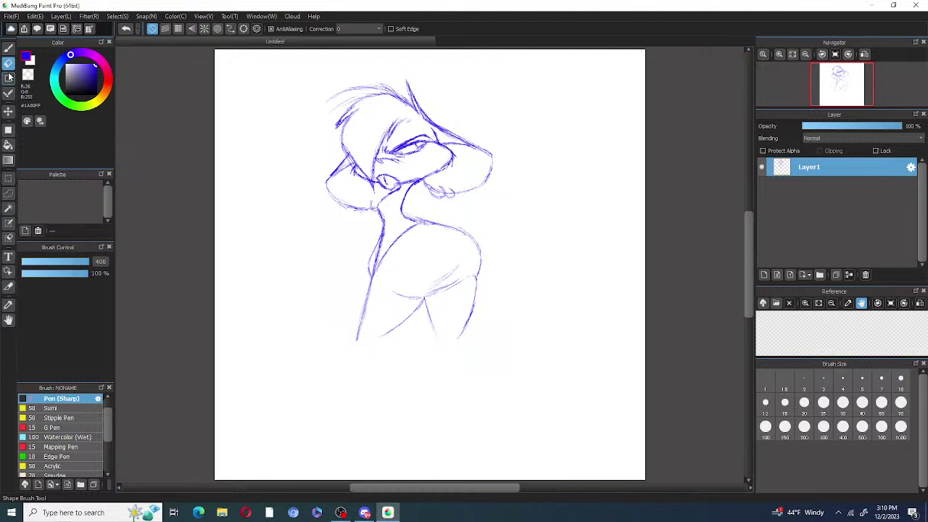
left_click(765, 426)
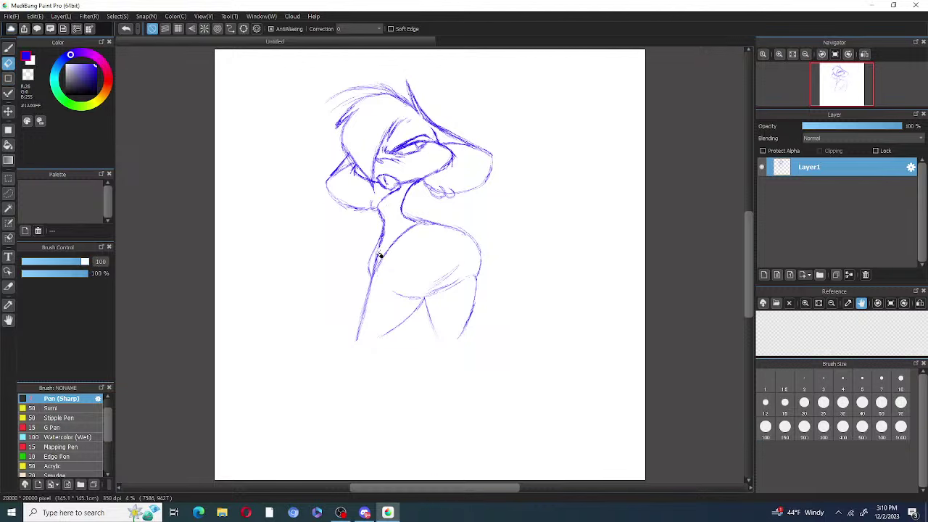
mouse_move(381, 255)
left_mouse_down()
mouse_move(383, 234)
mouse_move(374, 269)
left_mouse_up()
left_click_drag(428, 223, 439, 228)
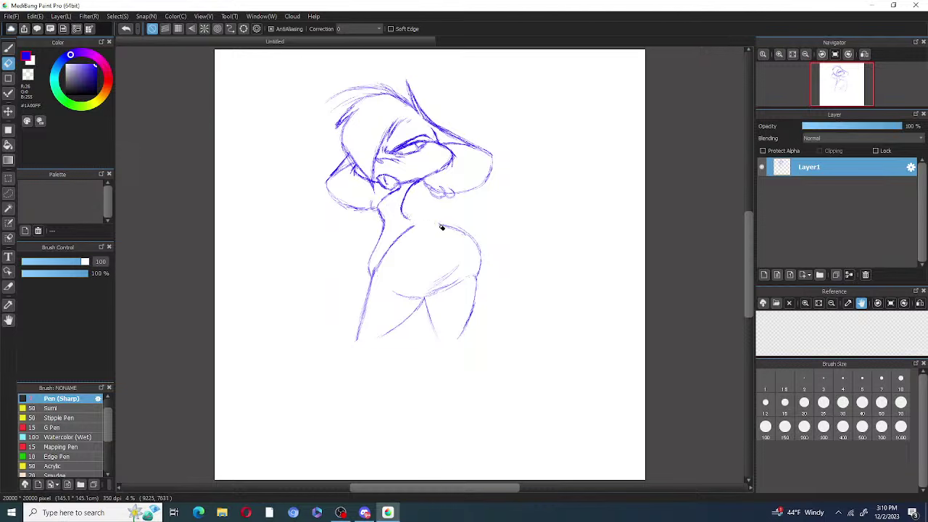
Step: Redraw the top of the rounded form with the pen, add a slanted waist line above it, and erase the lower part of the neck's right line
left_click(9, 48)
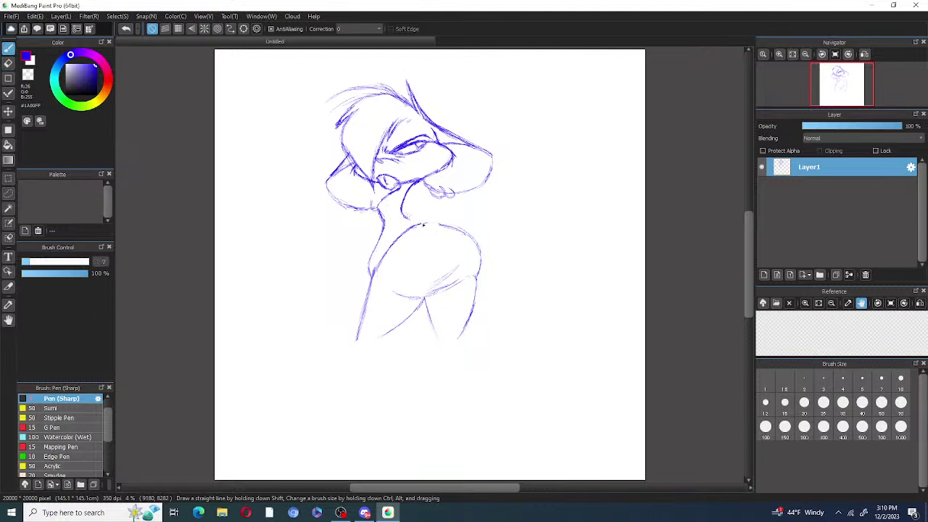
left_click_drag(424, 226, 478, 238)
key("e")
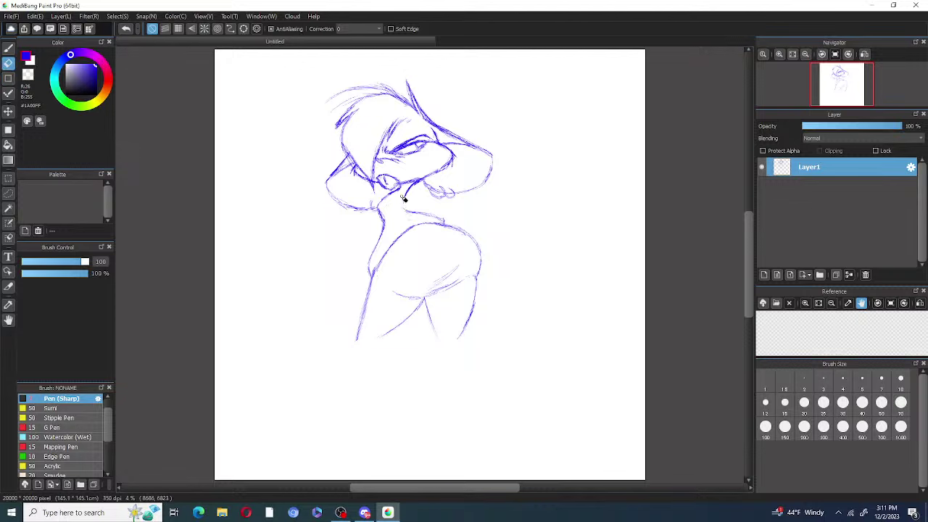
Step: Reconnect the neck's right line to the waist line, darken the rounded form's left curve, and erase the stray arc inside its lower left
key("b")
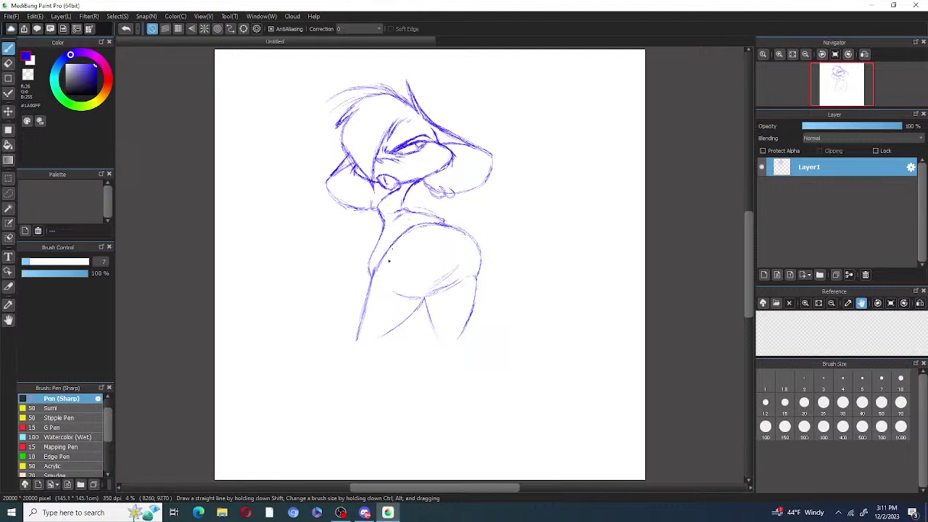
left_click_drag(407, 193, 403, 206)
left_click_drag(377, 262, 397, 237)
key("e")
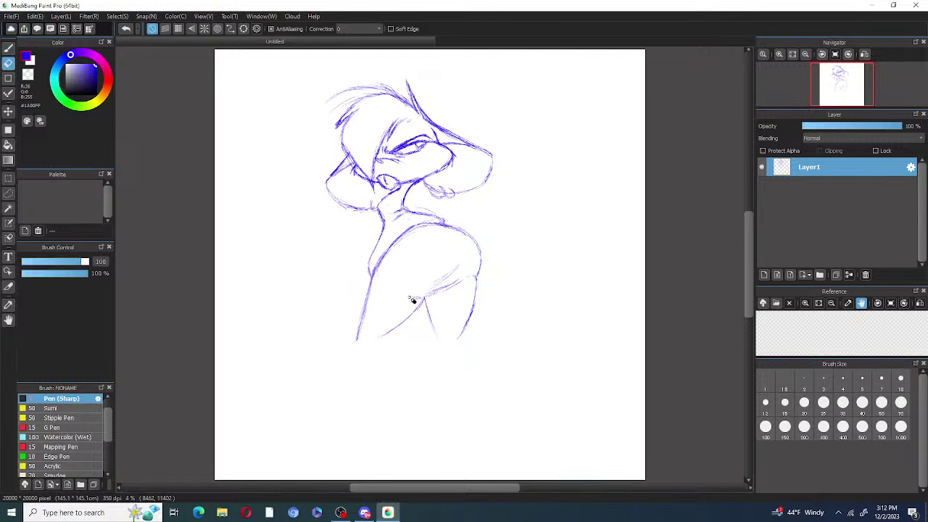
Step: Replace the neck's right line with a short line slightly farther right, undoing the longer slanted attempt and erasing the old line
left_click(8, 48)
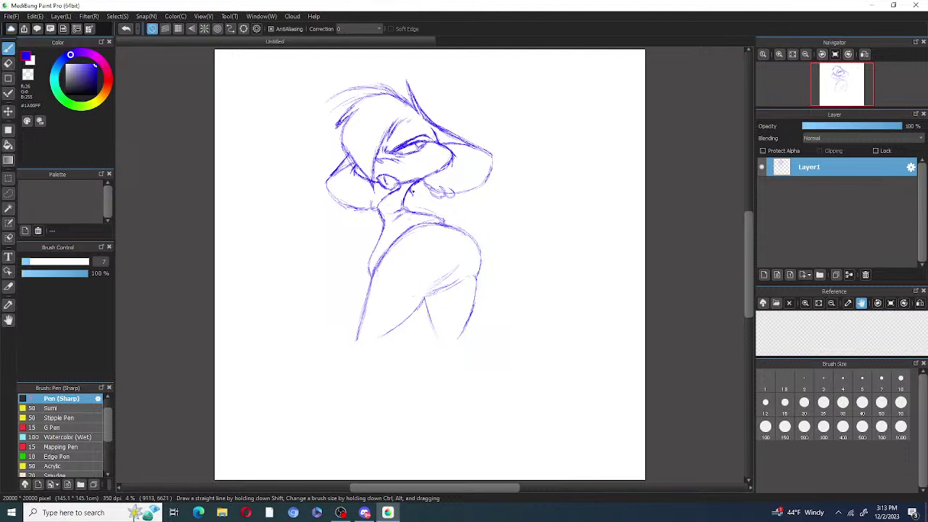
left_click_drag(417, 196, 453, 228)
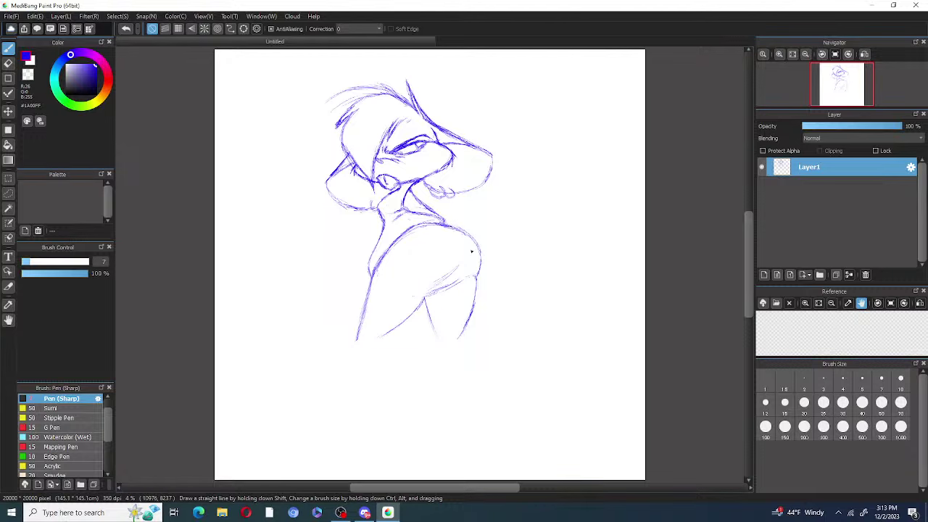
left_click(126, 28)
left_click_drag(410, 189, 418, 212)
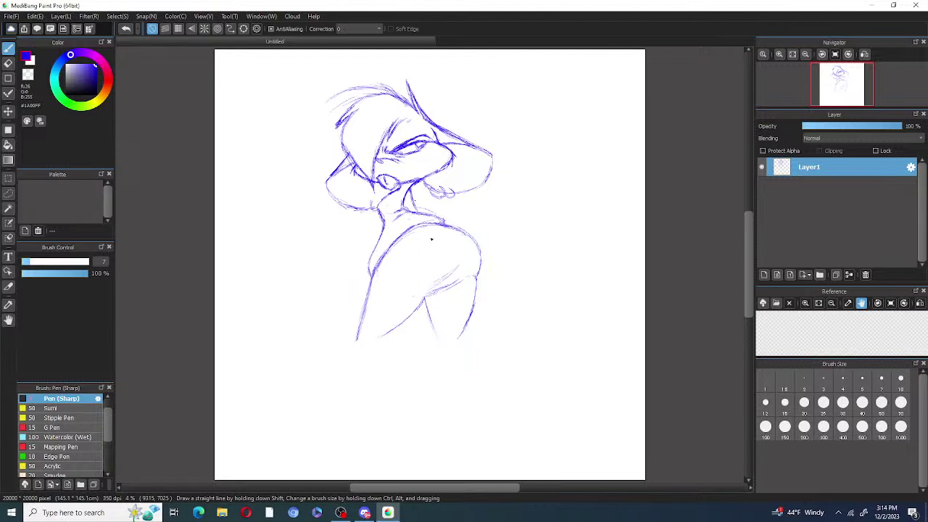
key("e")
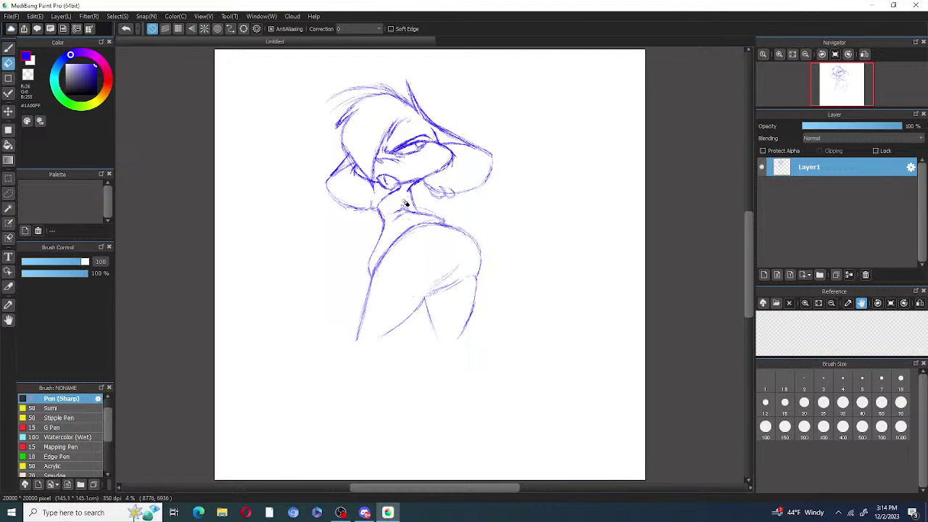
Step: Draw a rounded bent arm from the neck out below the left ear-like shape, and erase the lines overlapping inside it
key("p")
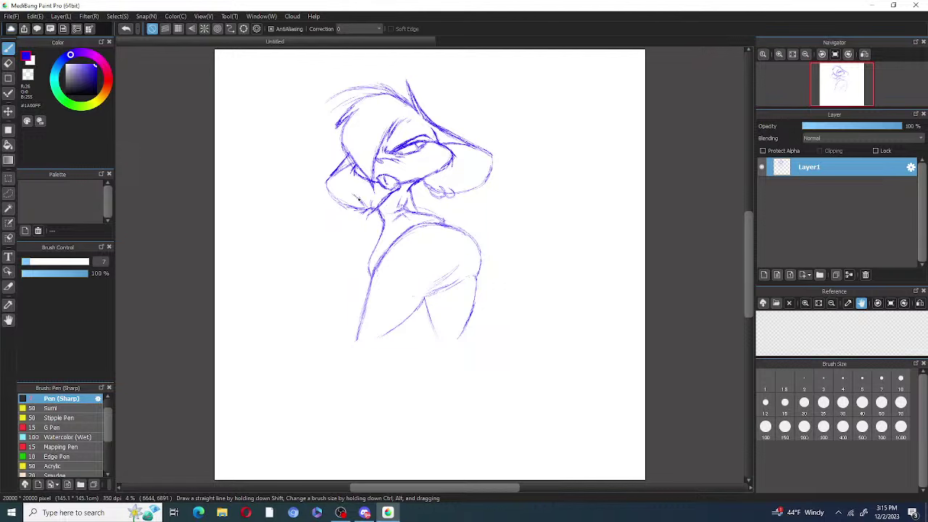
mouse_move(344, 194)
left_mouse_down()
mouse_move(334, 212)
mouse_move(338, 234)
left_mouse_up()
key("ctrl+z")
mouse_move(354, 194)
left_mouse_down()
mouse_move(334, 218)
mouse_move(340, 234)
left_mouse_up()
left_click_drag(338, 232, 348, 242)
left_click_drag(337, 229, 347, 244)
mouse_move(351, 241)
left_mouse_down()
mouse_move(361, 247)
mouse_move(378, 233)
left_mouse_up()
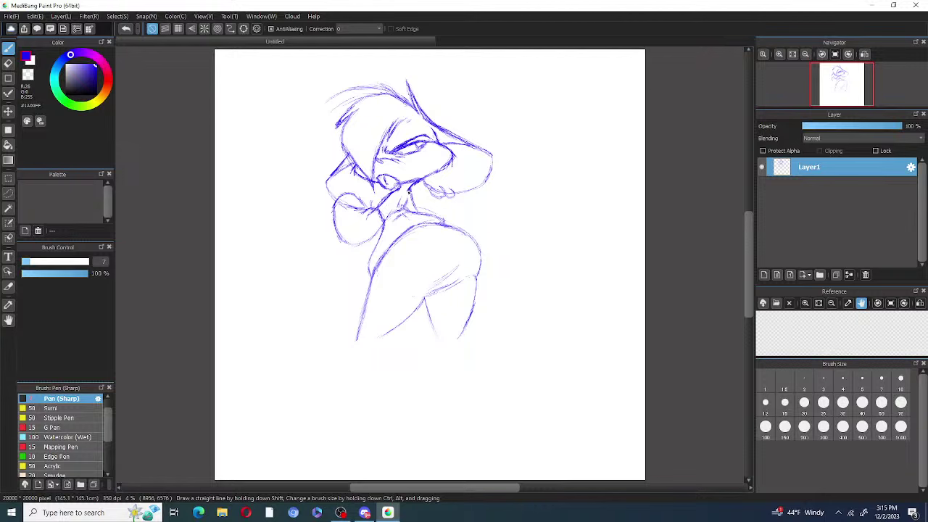
key("e")
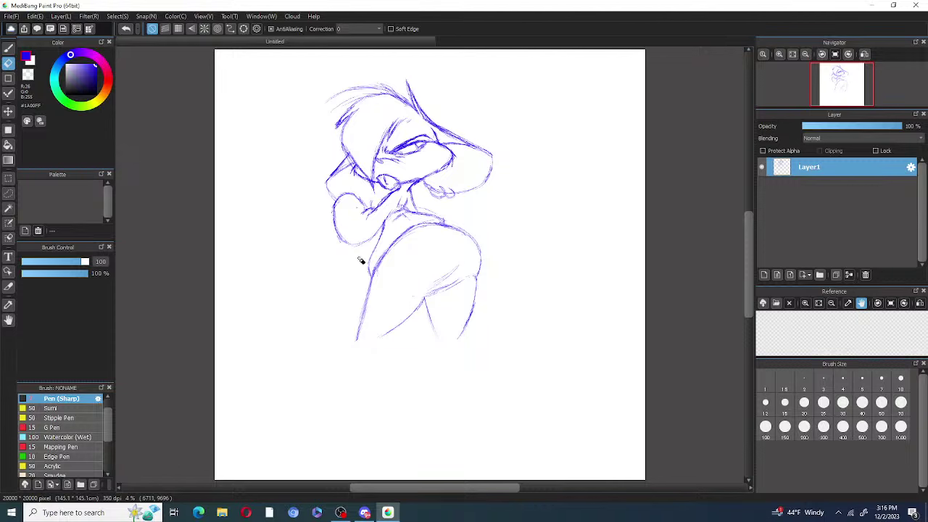
key("b")
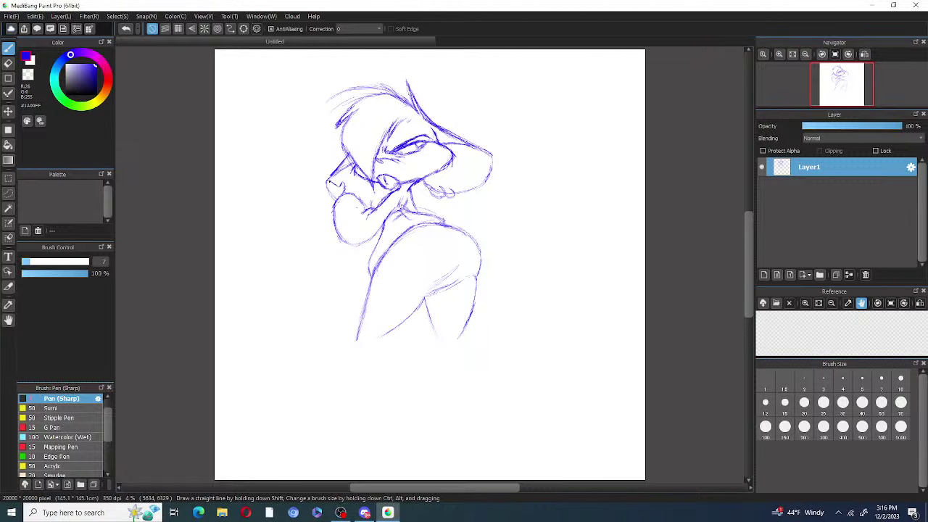
Step: Sketch small pointed fingers extending left from the top of the bent arm, undoing misplaced strokes and erasing their excess tips
left_click_drag(331, 183, 324, 178)
left_click(126, 29)
left_click(128, 32)
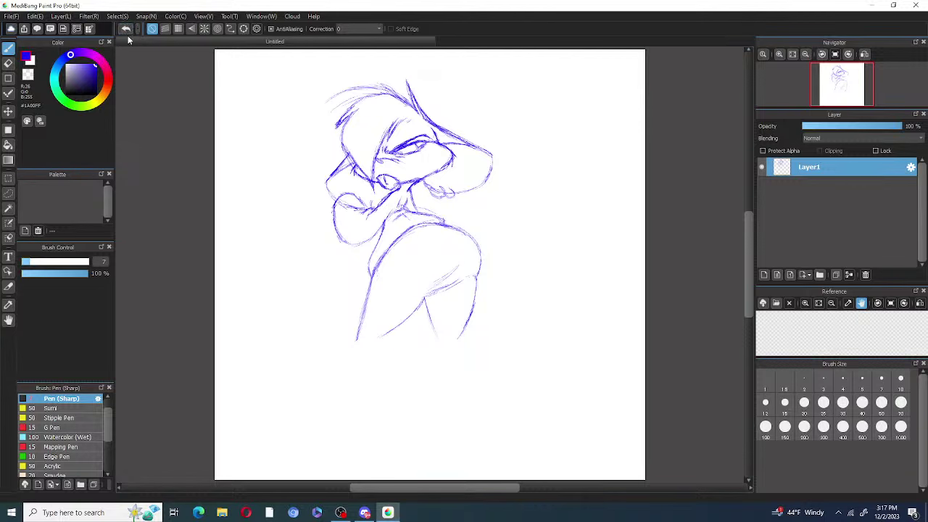
left_click(138, 29)
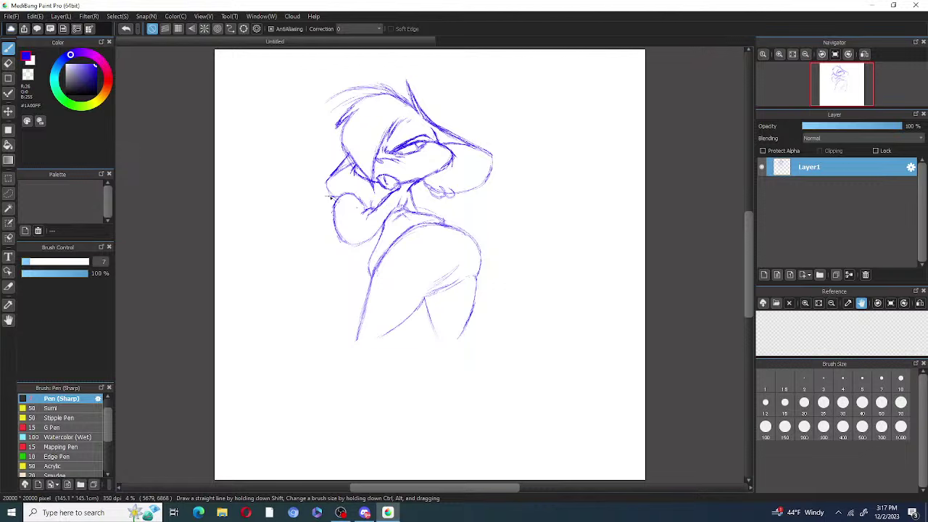
left_click_drag(332, 196, 319, 195)
key("ctrl+z")
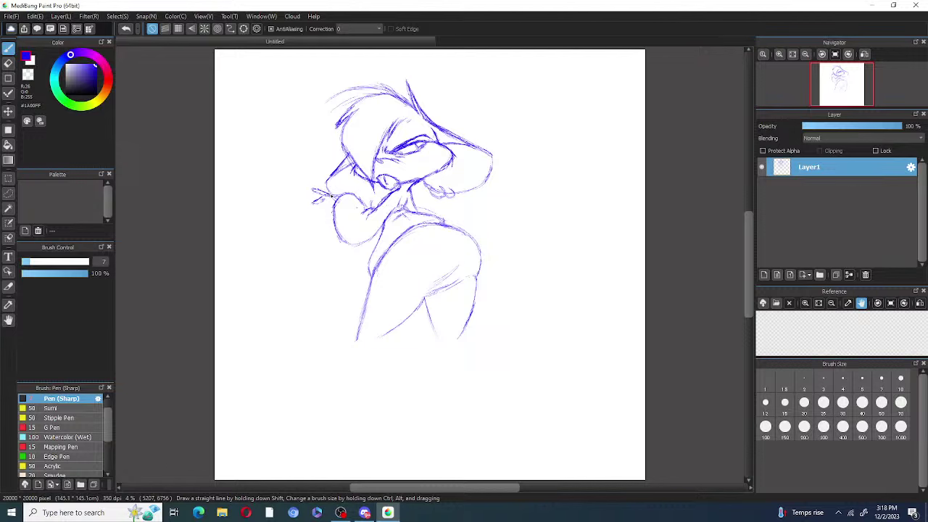
key("e")
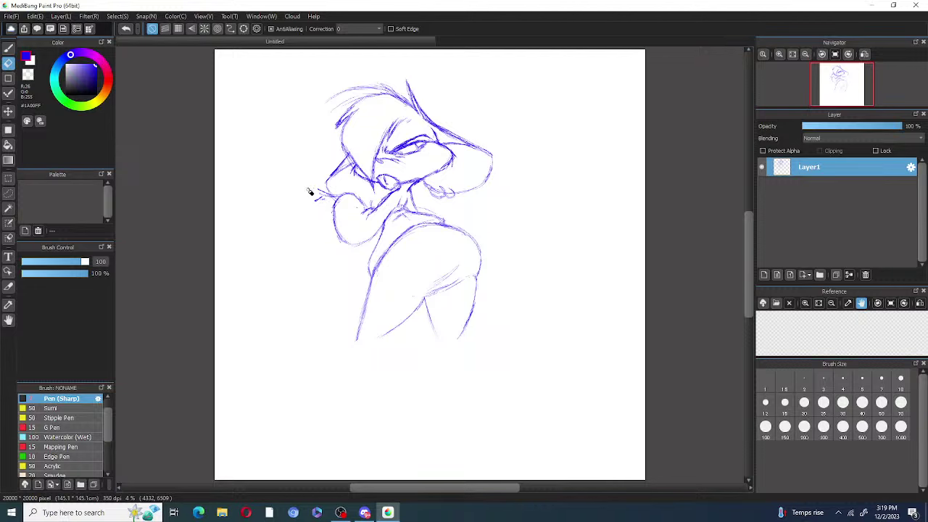
key("p")
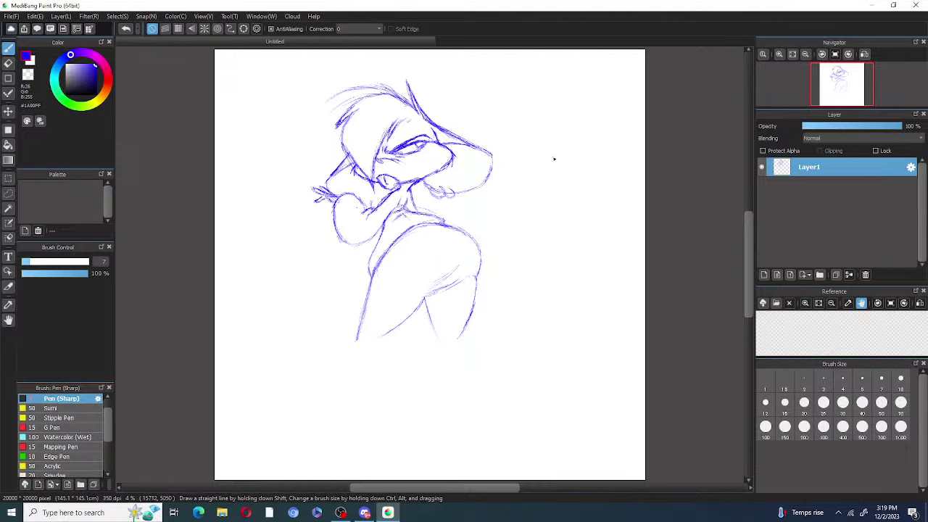
mouse_move(551, 156)
left_mouse_down()
mouse_move(540, 175)
mouse_move(549, 197)
left_mouse_up()
mouse_move(529, 156)
left_mouse_down()
mouse_move(521, 194)
mouse_move(538, 204)
mouse_move(532, 144)
mouse_move(488, 190)
mouse_move(502, 202)
mouse_move(524, 194)
mouse_move(543, 135)
mouse_move(581, 137)
mouse_move(566, 149)
mouse_move(573, 133)
mouse_move(585, 146)
mouse_move(554, 159)
mouse_move(588, 141)
left_mouse_up()
key("ctrl+z")
mouse_move(551, 197)
left_mouse_down()
mouse_move(608, 189)
mouse_move(595, 184)
mouse_move(585, 150)
mouse_move(584, 162)
mouse_move(593, 144)
mouse_move(603, 157)
mouse_move(592, 191)
mouse_move(601, 150)
mouse_move(590, 189)
mouse_move(587, 148)
mouse_move(590, 174)
mouse_move(593, 149)
mouse_move(588, 185)
left_mouse_up()
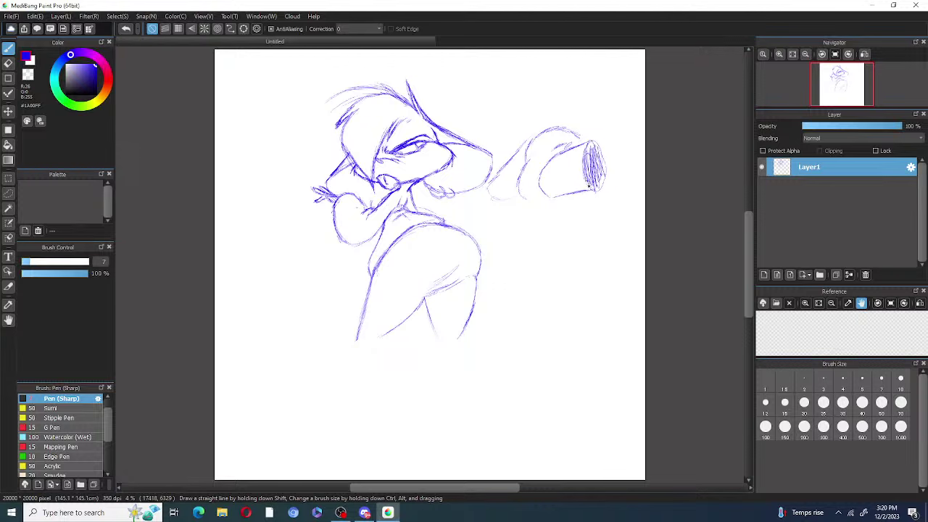
key("ctrl+z")
key("ctrl+z")
left_click_drag(559, 149, 557, 189)
mouse_move(594, 147)
left_mouse_down()
mouse_move(586, 120)
mouse_move(591, 129)
mouse_move(589, 113)
mouse_move(609, 85)
mouse_move(594, 71)
mouse_move(604, 84)
mouse_move(591, 106)
mouse_move(605, 146)
mouse_move(615, 95)
mouse_move(610, 102)
mouse_move(594, 51)
mouse_move(609, 82)
mouse_move(595, 138)
mouse_move(603, 143)
mouse_move(581, 168)
mouse_move(549, 140)
mouse_move(541, 156)
mouse_move(534, 147)
mouse_move(577, 137)
mouse_move(530, 142)
mouse_move(564, 116)
mouse_move(592, 130)
mouse_move(556, 147)
left_mouse_up()
mouse_move(520, 174)
left_mouse_down()
mouse_move(521, 197)
mouse_move(551, 204)
mouse_move(572, 192)
mouse_move(512, 190)
mouse_move(490, 222)
left_mouse_up()
left_click_drag(519, 190, 506, 230)
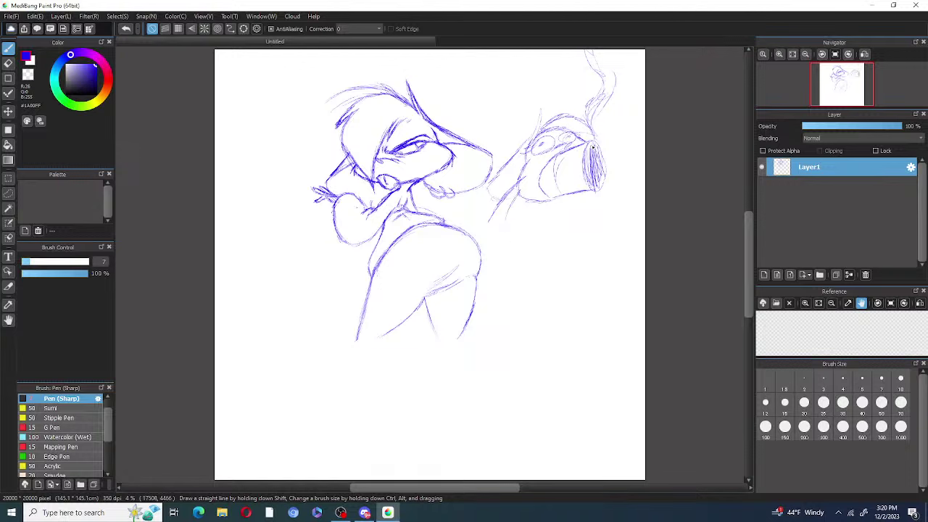
left_click_drag(535, 204, 572, 195)
left_click(127, 29)
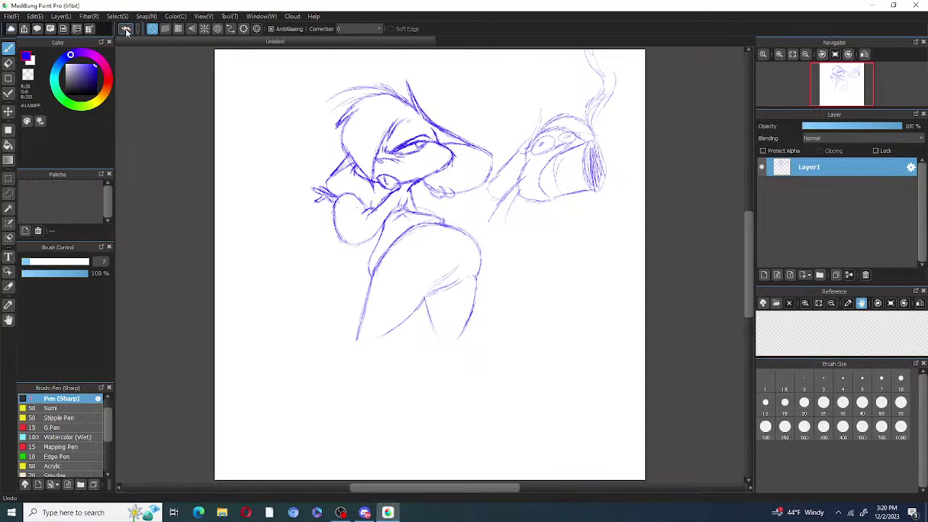
left_click(126, 29)
left_click(126, 29)
left_click(127, 29)
left_click(127, 29)
left_click(127, 29)
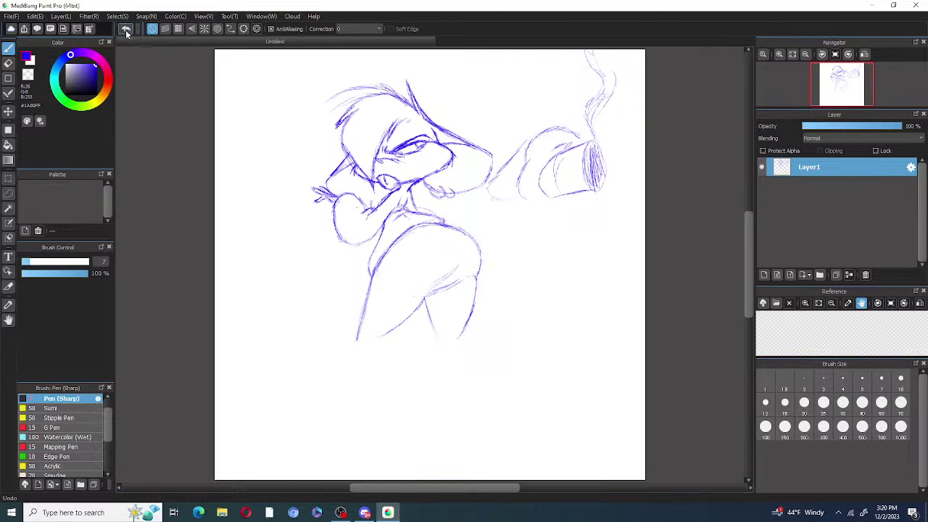
left_click(126, 29)
left_click(126, 29)
left_click(126, 29)
left_click(126, 29)
left_click(126, 29)
left_click(126, 29)
left_click(126, 29)
left_click(126, 29)
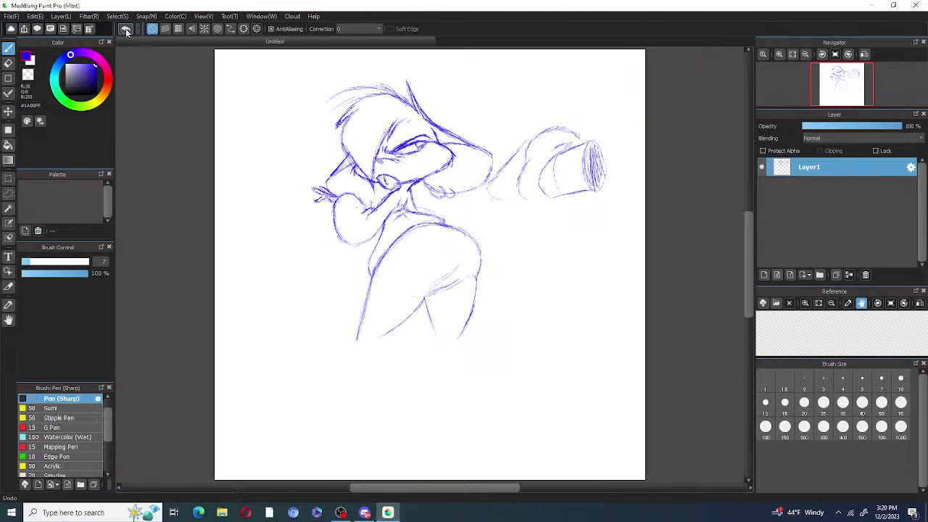
left_click(126, 29)
left_click(126, 29)
left_click(126, 29)
left_click(126, 29)
left_click(126, 29)
left_click(126, 29)
left_click(126, 29)
left_click(126, 29)
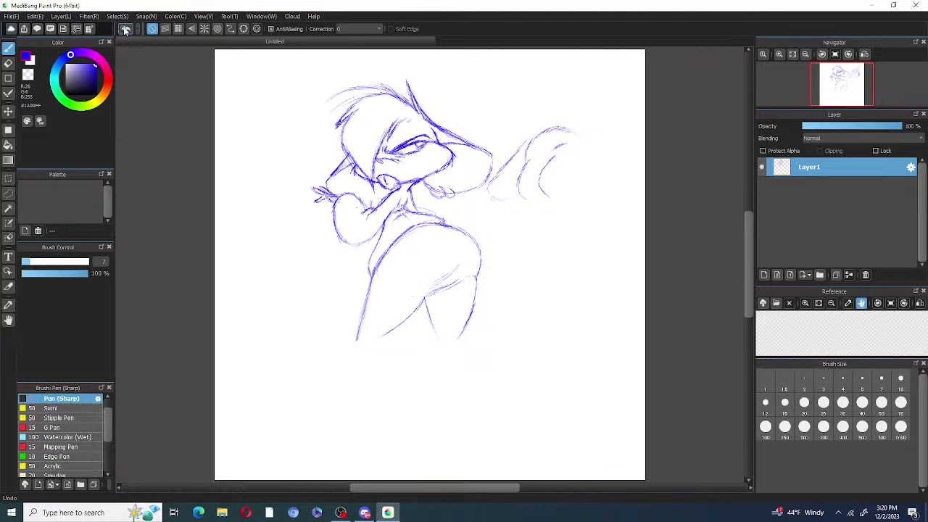
left_click(125, 29)
left_click(126, 29)
left_click(125, 29)
left_click(124, 29)
left_click(125, 29)
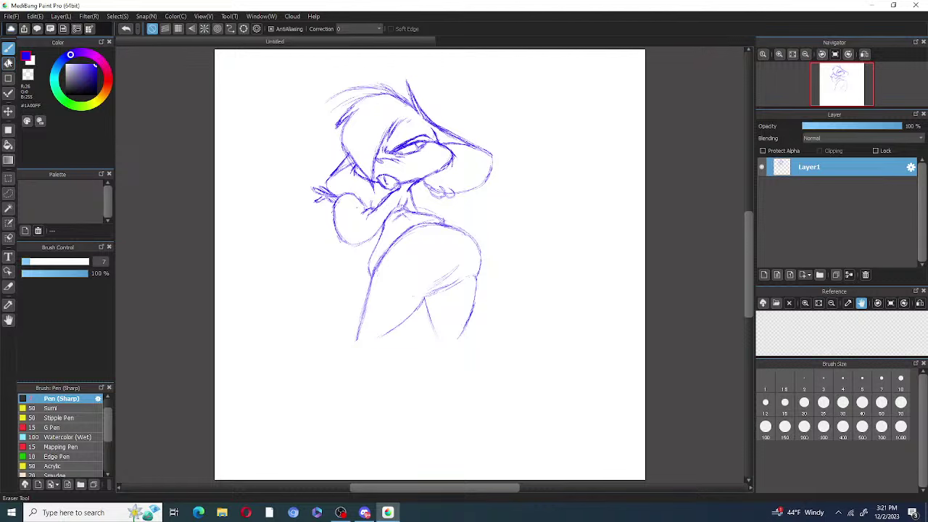
Step: Draw curved hem lines across the bottom of the rounded form and a darker band around the top of each lower limb
mouse_move(418, 309)
left_mouse_down()
mouse_move(379, 294)
mouse_move(389, 308)
mouse_move(373, 280)
mouse_move(401, 310)
mouse_move(441, 310)
mouse_move(426, 305)
mouse_move(459, 298)
mouse_move(449, 303)
mouse_move(473, 286)
left_mouse_up()
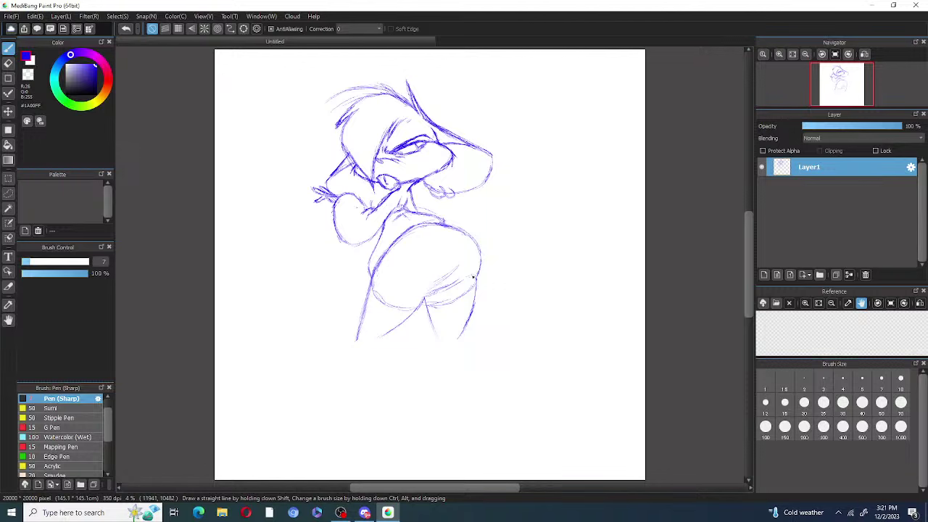
mouse_move(407, 324)
left_mouse_down()
mouse_move(376, 310)
mouse_move(390, 318)
mouse_move(369, 296)
mouse_move(399, 319)
mouse_move(374, 302)
left_mouse_up()
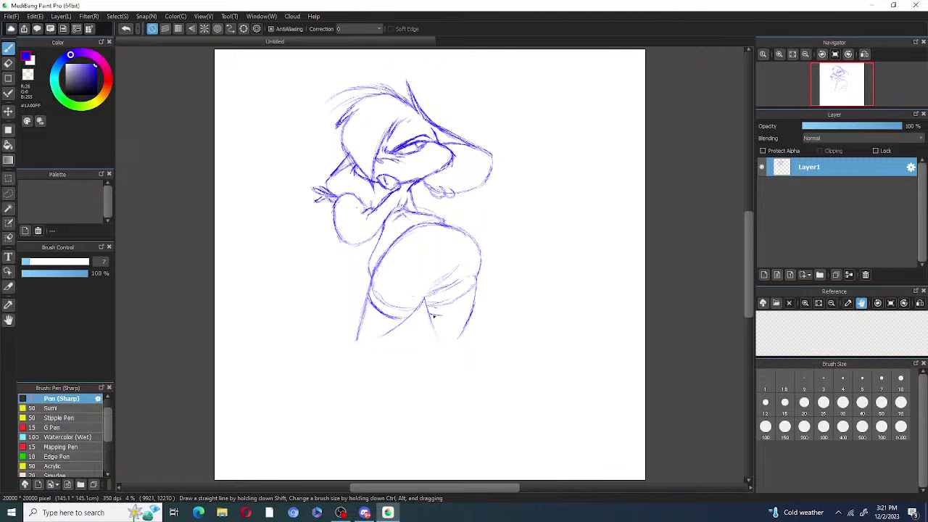
mouse_move(434, 317)
left_mouse_down()
mouse_move(465, 307)
mouse_move(476, 291)
mouse_move(454, 314)
left_mouse_up()
Step: Fill both lower limbs below the bands with vertical and curved cross lines forming a grid
mouse_move(432, 313)
left_mouse_down()
mouse_move(443, 335)
mouse_move(471, 338)
left_mouse_up()
left_click_drag(472, 297, 462, 335)
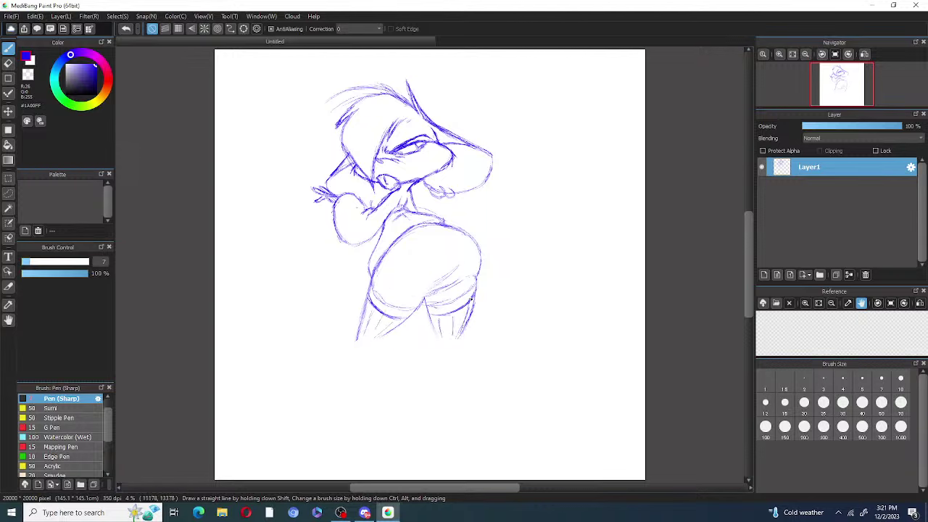
mouse_move(368, 311)
left_mouse_down()
mouse_move(397, 328)
mouse_move(384, 338)
left_mouse_up()
mouse_move(451, 323)
left_mouse_down()
mouse_move(469, 335)
mouse_move(444, 324)
left_mouse_up()
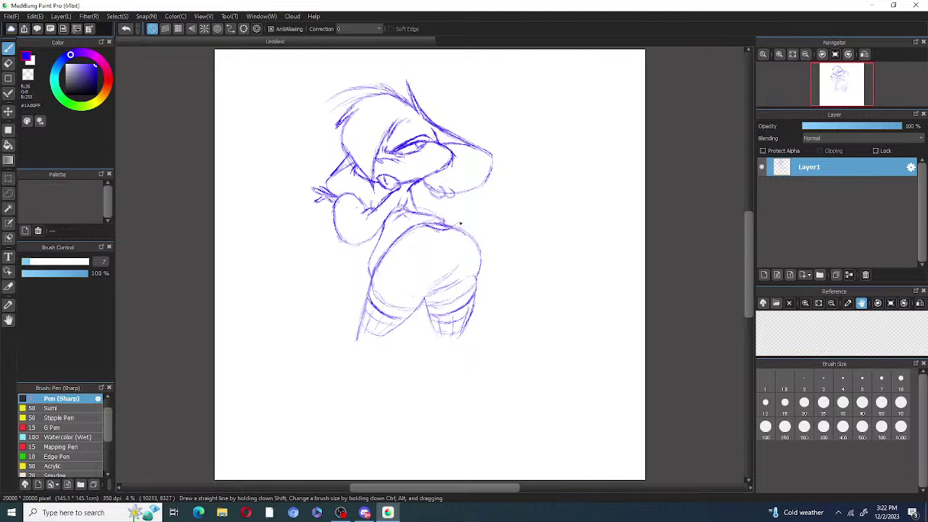
Step: Draw a long tail curving up from the waist and hooking over to the right, erase its rough tip, and refine its outer curve
mouse_move(465, 212)
left_mouse_down()
mouse_move(468, 187)
mouse_move(466, 209)
mouse_move(461, 165)
mouse_move(468, 155)
mouse_move(469, 174)
mouse_move(482, 130)
mouse_move(514, 115)
mouse_move(488, 128)
mouse_move(532, 137)
mouse_move(536, 161)
mouse_move(519, 200)
mouse_move(534, 148)
mouse_move(536, 156)
mouse_move(515, 126)
mouse_move(535, 174)
mouse_move(529, 186)
mouse_move(531, 138)
mouse_move(485, 131)
mouse_move(472, 157)
mouse_move(471, 221)
mouse_move(463, 234)
mouse_move(430, 230)
mouse_move(446, 236)
mouse_move(442, 244)
mouse_move(468, 222)
mouse_move(479, 136)
mouse_move(500, 123)
mouse_move(535, 158)
left_mouse_up()
key("e")
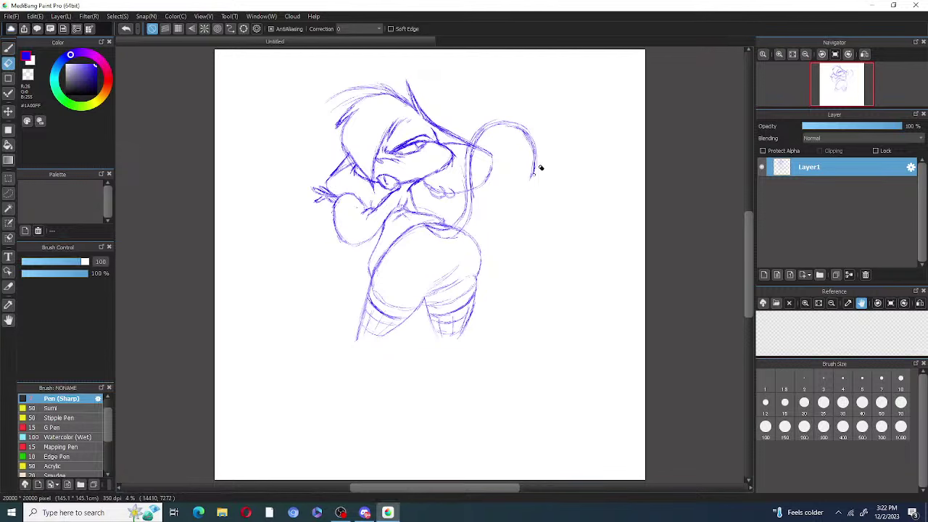
left_click_drag(532, 182, 538, 168)
left_click(9, 49)
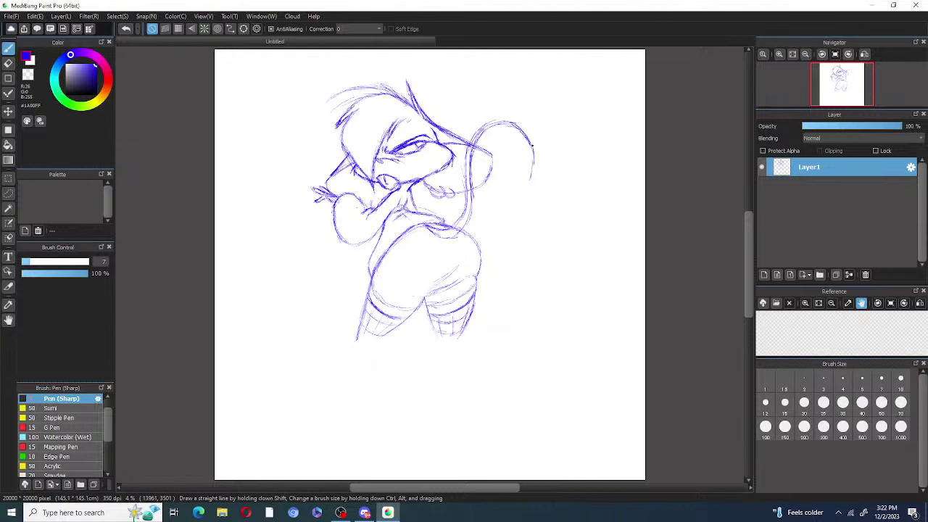
mouse_move(531, 148)
left_mouse_down()
mouse_move(517, 127)
mouse_move(492, 125)
left_mouse_up()
key("ctrl+z")
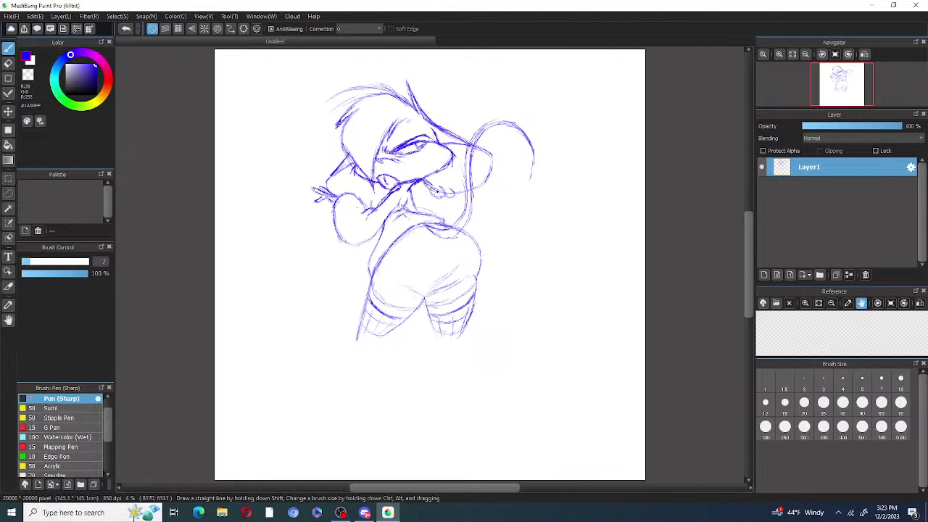
Step: Sketch the rounded hand beneath the muzzle and erase the lines overlapping it
mouse_move(419, 184)
left_mouse_down()
mouse_move(432, 194)
mouse_move(410, 209)
left_mouse_up()
key("e")
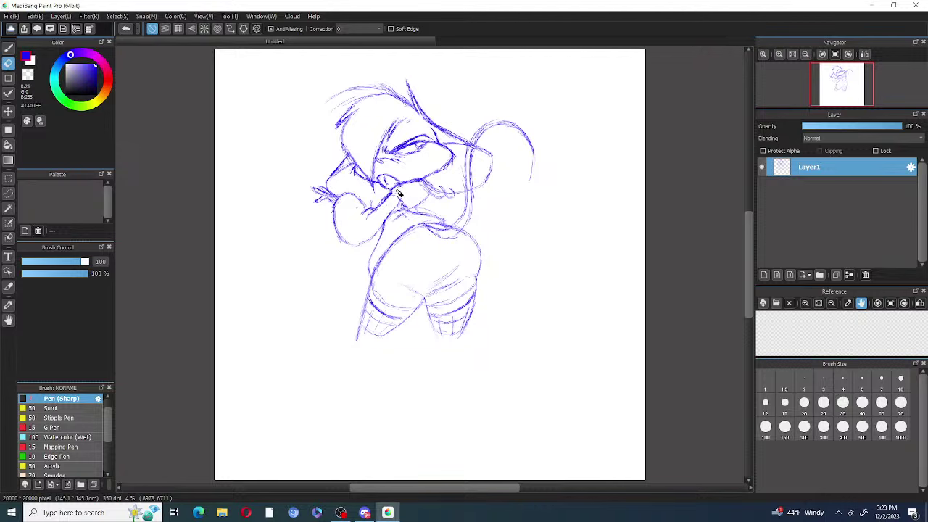
left_click(8, 47)
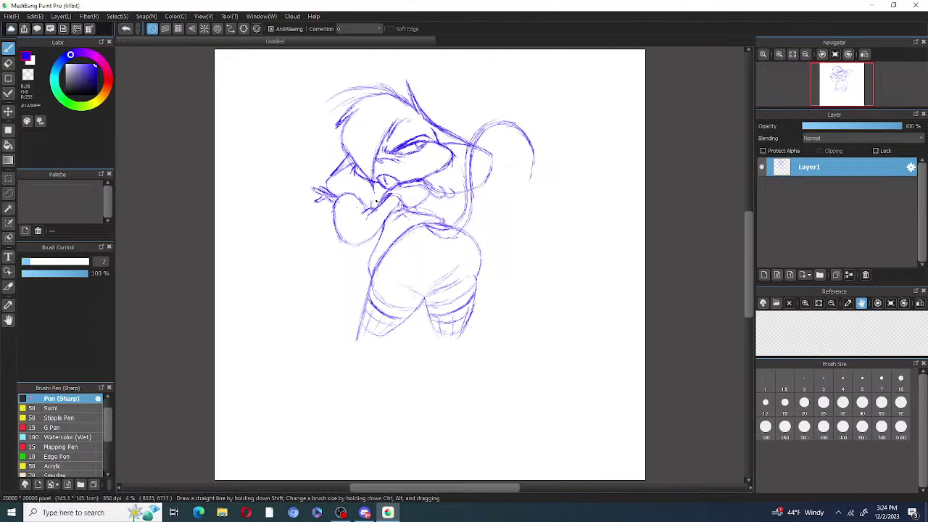
Step: Erase the excess line below the left lower limb and strengthen the tail base and waistline in blue
key("e")
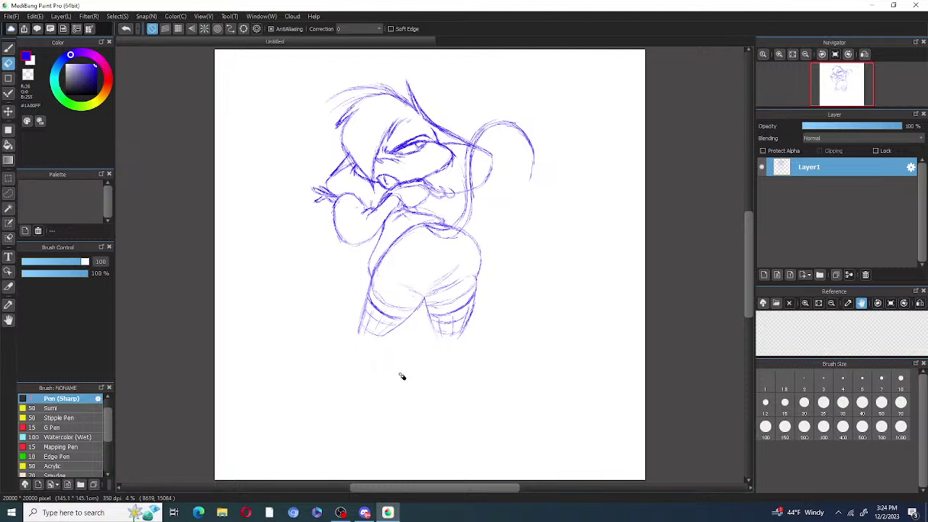
left_click(8, 49)
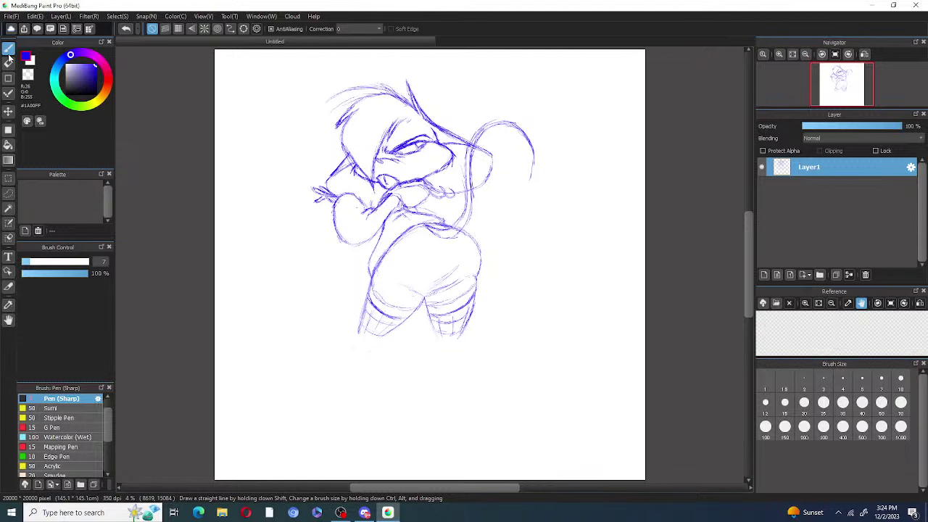
mouse_move(462, 240)
left_mouse_down()
mouse_move(472, 195)
mouse_move(466, 152)
mouse_move(468, 186)
left_mouse_up()
left_click_drag(456, 227, 426, 226)
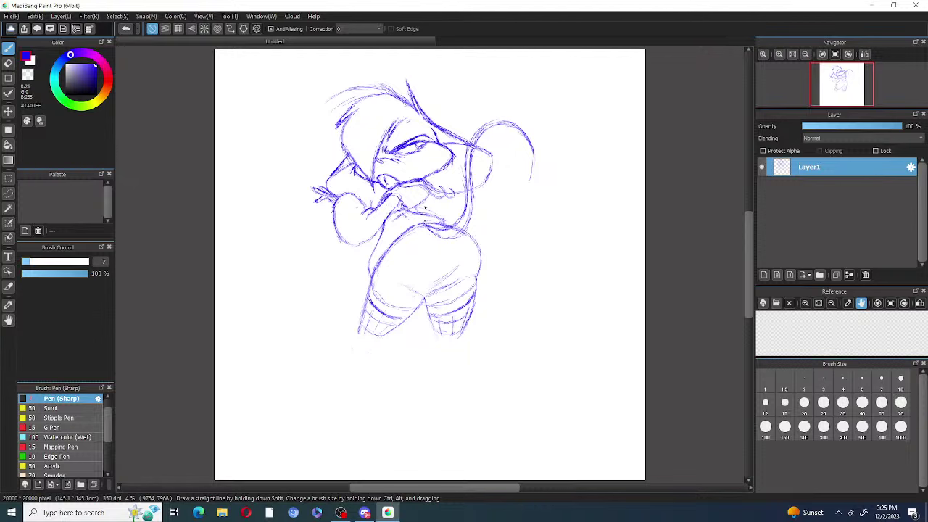
Step: Add a new layer above the sketch, fade Layer1 to about 24% opacity, and make Layer2 active
left_click(764, 276)
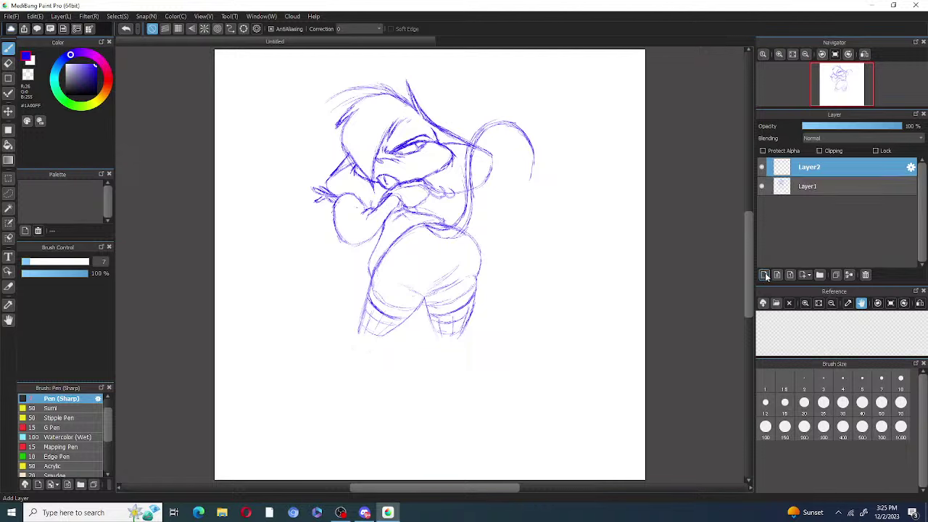
left_click(819, 186)
mouse_move(841, 127)
left_mouse_down()
mouse_move(817, 127)
mouse_move(839, 127)
mouse_move(827, 127)
left_mouse_up()
left_click(811, 168)
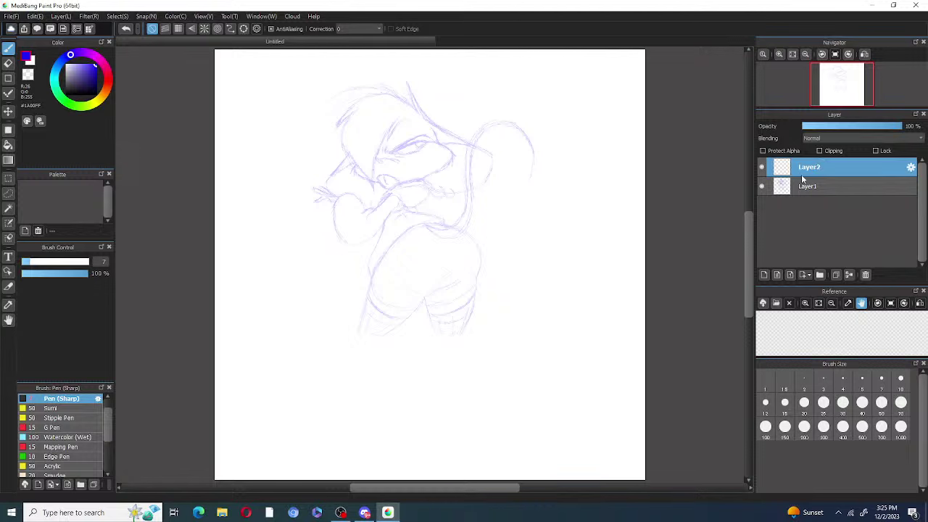
Step: Restore Layer1 to 100% opacity, fade it back to 24%, and make Layer2 active again
left_click(810, 187)
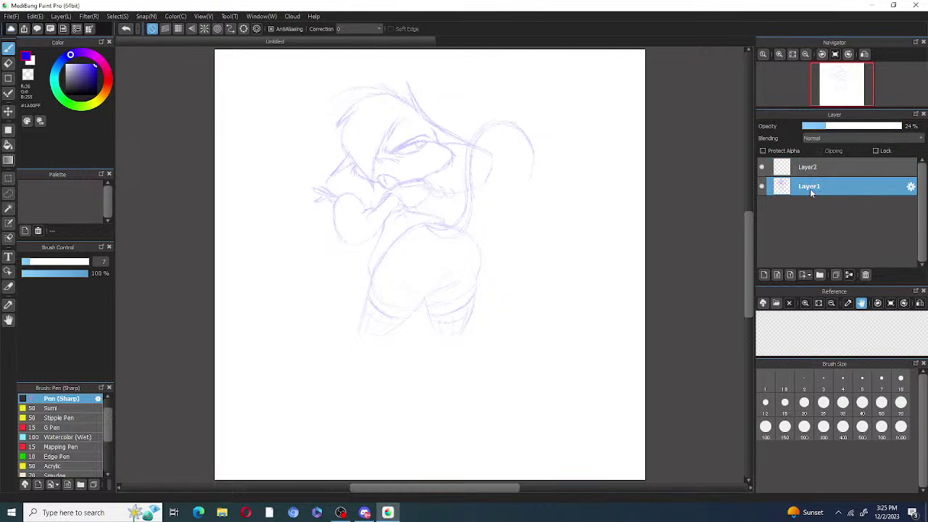
mouse_move(820, 132)
left_mouse_down()
mouse_move(903, 129)
mouse_move(896, 138)
left_mouse_up()
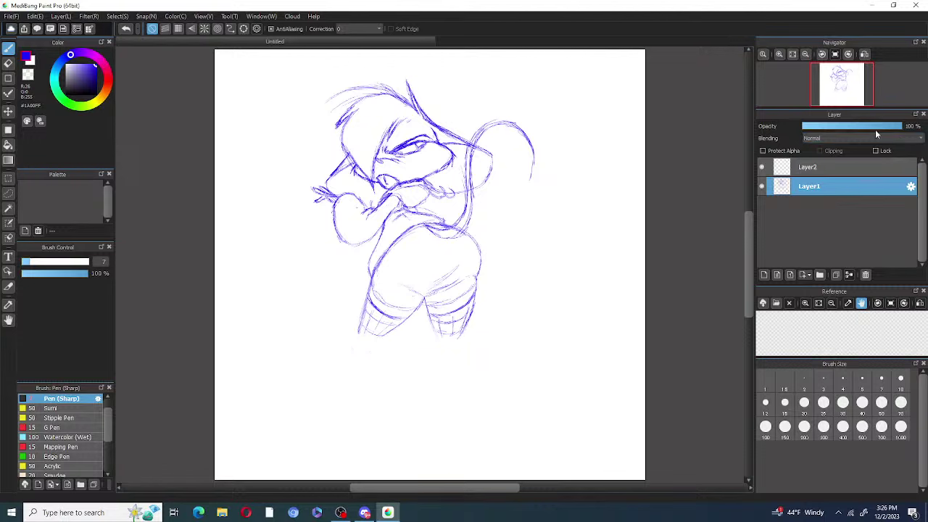
left_click_drag(876, 129, 829, 129)
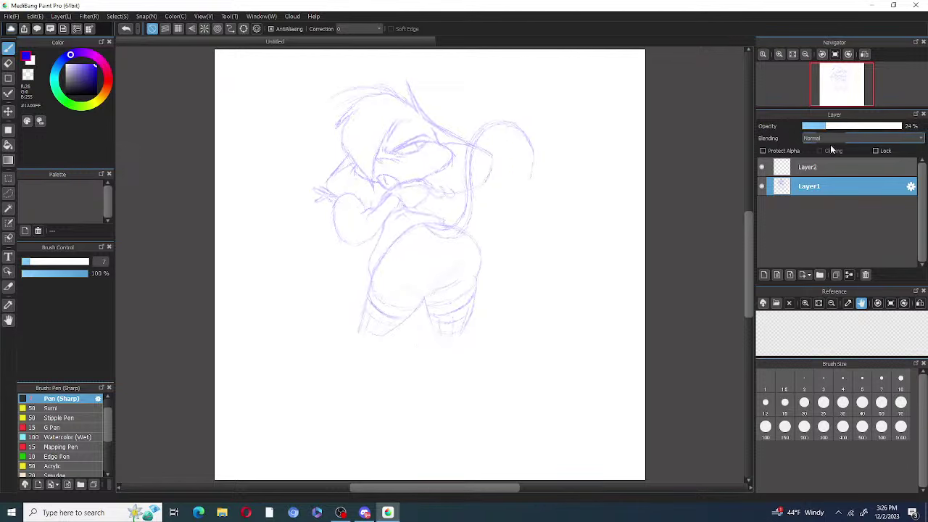
left_click(834, 168)
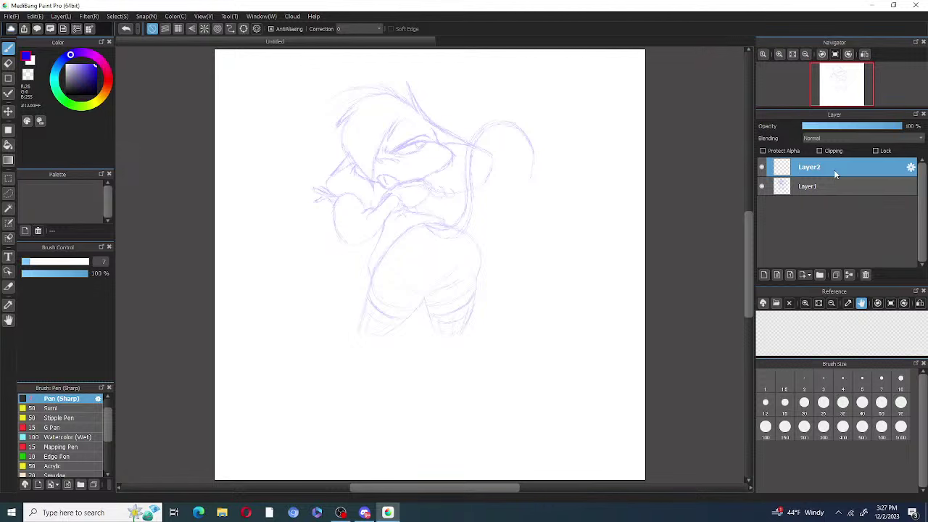
Step: Set the pen colour to black and ink the lower-left cheek and the right contour of the face over the sketch
left_click(95, 93)
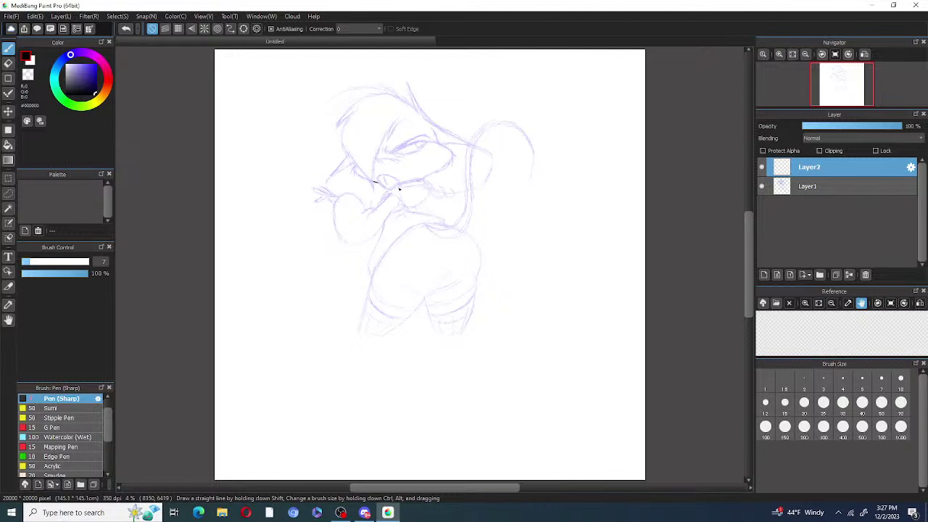
left_click_drag(376, 183, 357, 172)
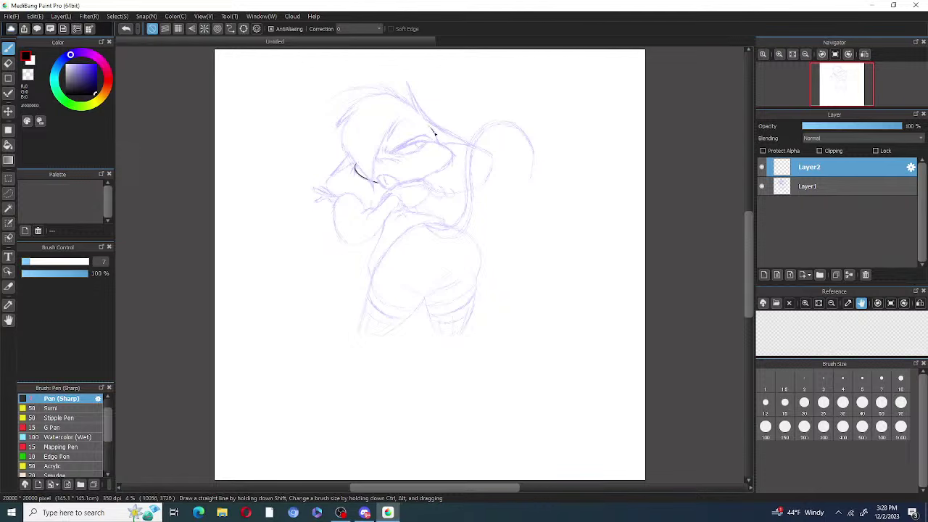
left_click_drag(435, 133, 440, 143)
left_click_drag(436, 140, 449, 164)
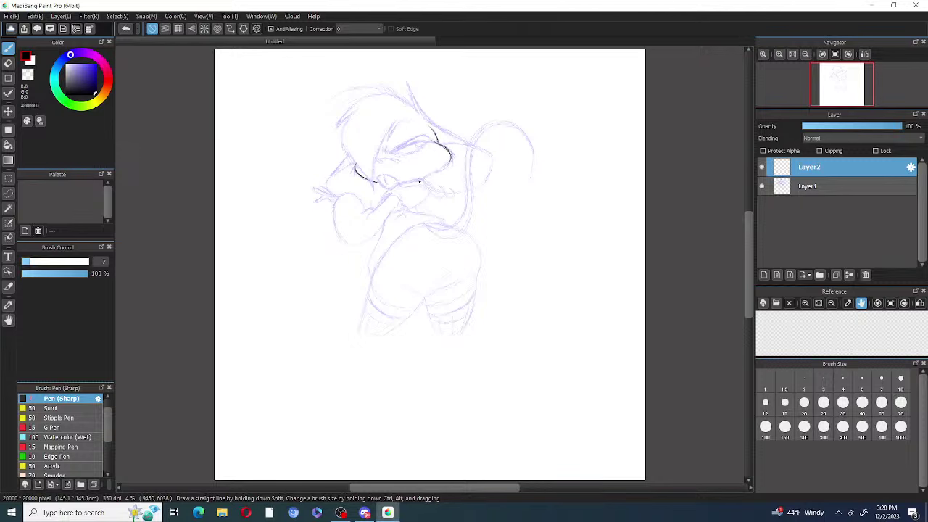
mouse_move(438, 172)
left_mouse_down()
mouse_move(427, 176)
mouse_move(449, 164)
left_mouse_up()
Step: Ink both edges of the pointed hair fringe over the face, undoing a misplaced stroke and adding dark strands along its right edge
left_click_drag(372, 184, 345, 142)
left_click_drag(375, 189, 377, 163)
key("ctrl+z")
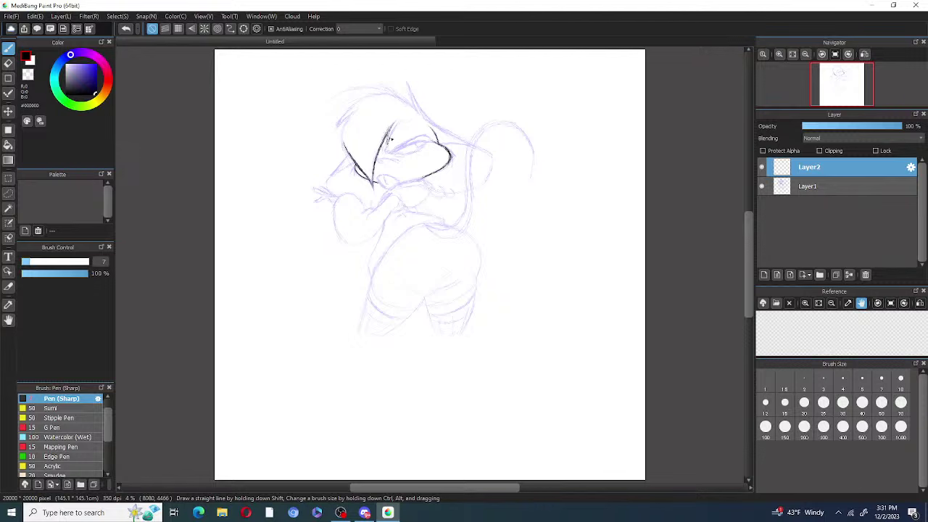
mouse_move(395, 133)
left_mouse_down()
mouse_move(407, 117)
mouse_move(376, 152)
left_mouse_up()
left_click_drag(378, 155, 371, 196)
left_click_drag(389, 130, 388, 141)
left_click_drag(398, 120, 388, 133)
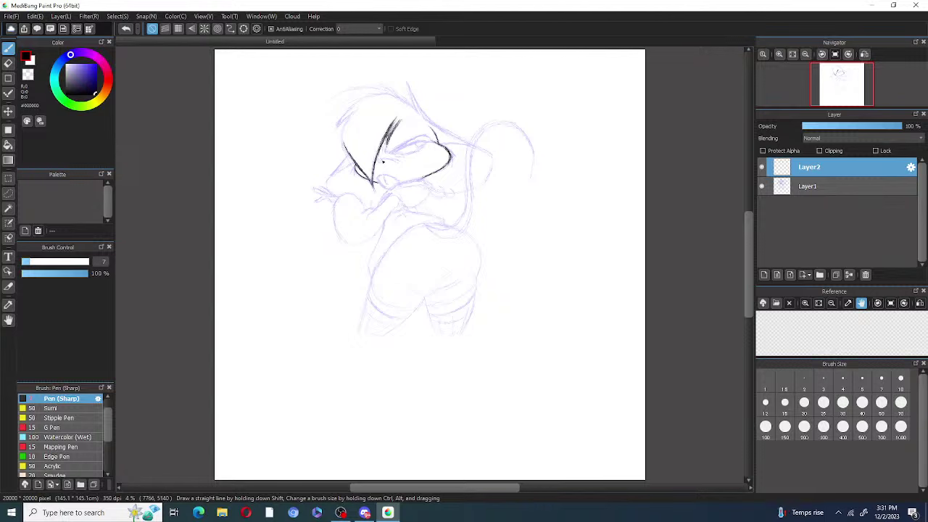
Step: Erase the fringe's excess upper tip, redraw it as a curved strand, and ink the left side of the hair
key("e")
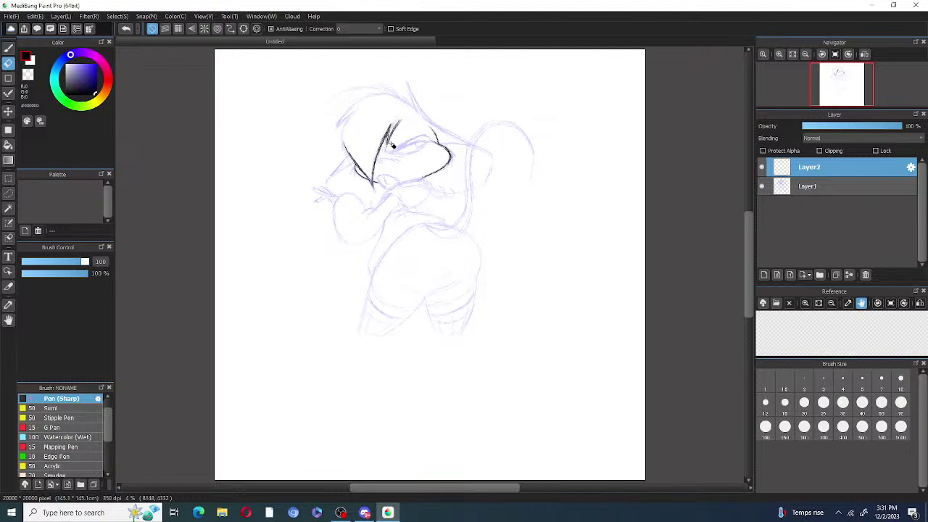
left_click(8, 48)
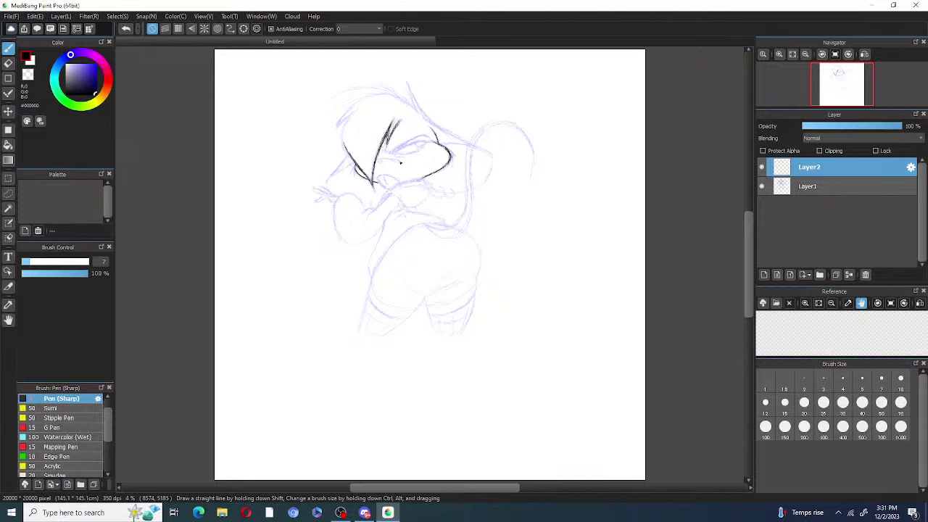
key("e")
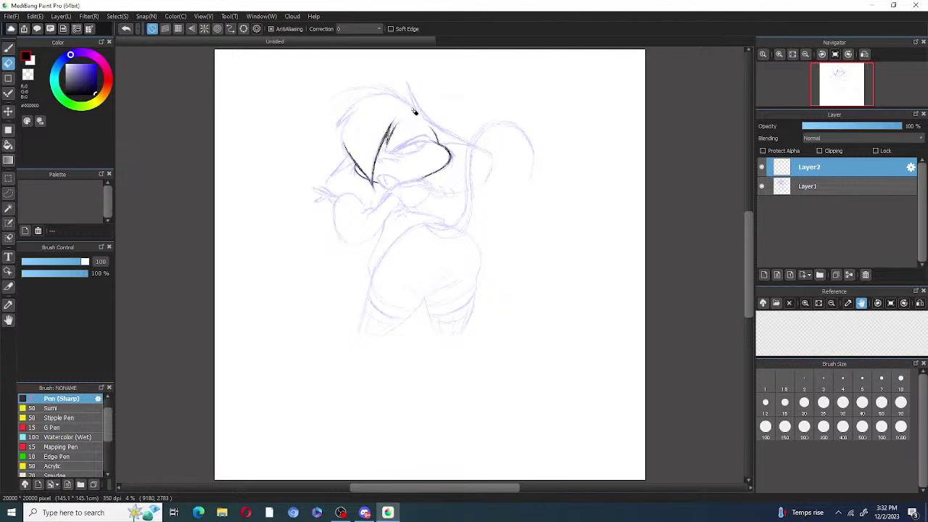
left_click(9, 48)
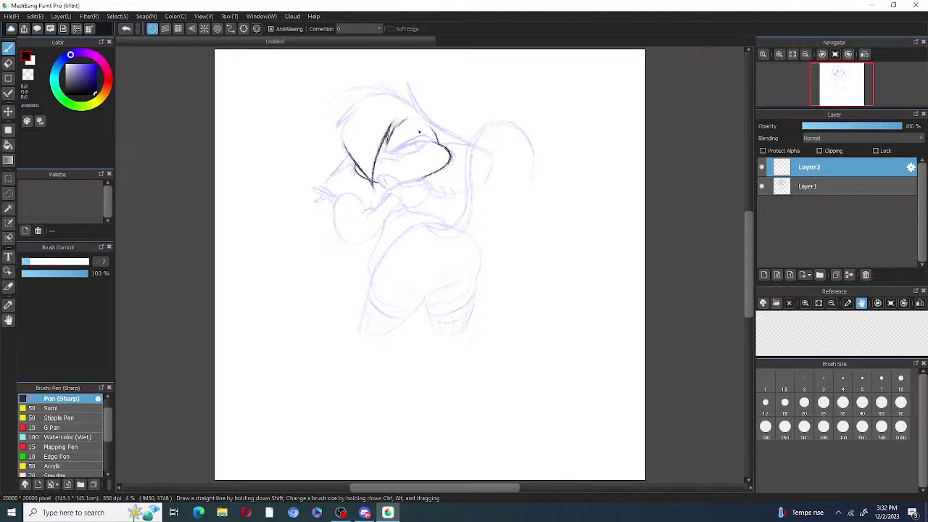
left_click_drag(410, 121, 386, 151)
left_click_drag(349, 153, 353, 109)
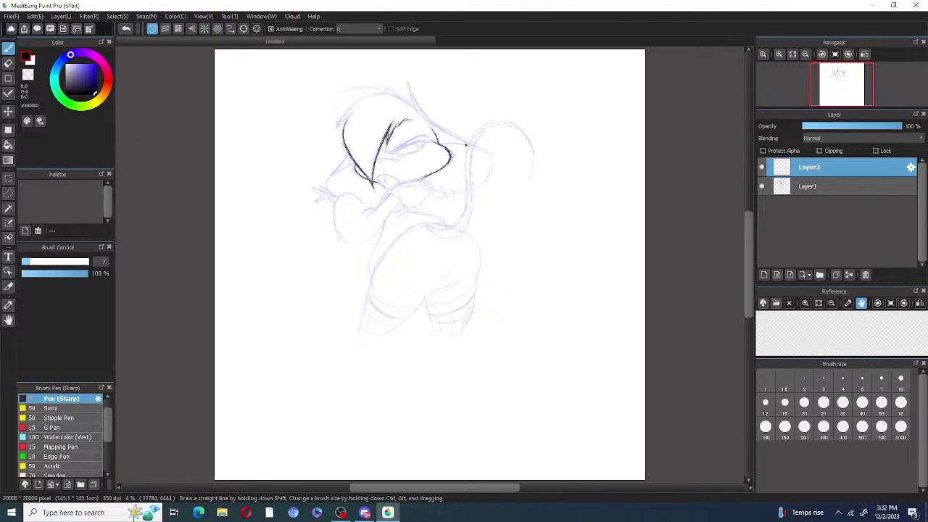
Step: Ink the sloping back of the head with its pointed tuft, undo a bad stroke, and outline the hair across the crown
mouse_move(458, 140)
left_mouse_down()
mouse_move(410, 85)
mouse_move(433, 128)
mouse_move(454, 138)
left_mouse_up()
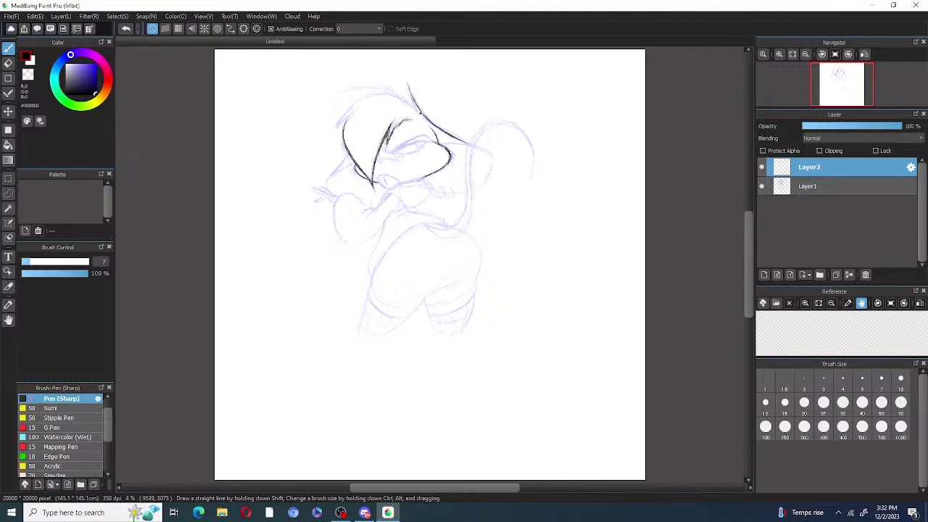
left_click_drag(454, 138, 447, 130)
left_click_drag(411, 87, 418, 115)
left_click(126, 29)
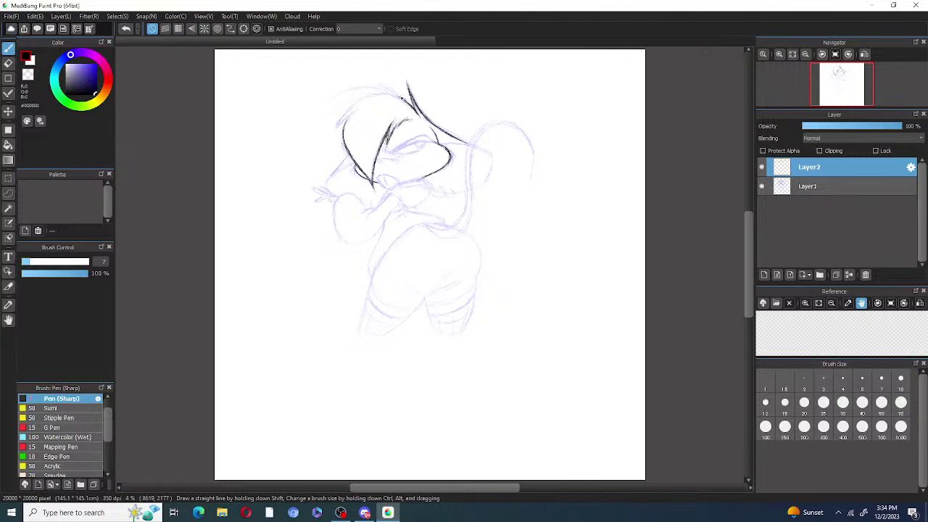
left_click_drag(343, 128, 354, 113)
mouse_move(347, 122)
left_mouse_down()
mouse_move(376, 93)
mouse_move(403, 96)
mouse_move(352, 79)
mouse_move(385, 92)
mouse_move(355, 91)
mouse_move(359, 80)
left_mouse_up()
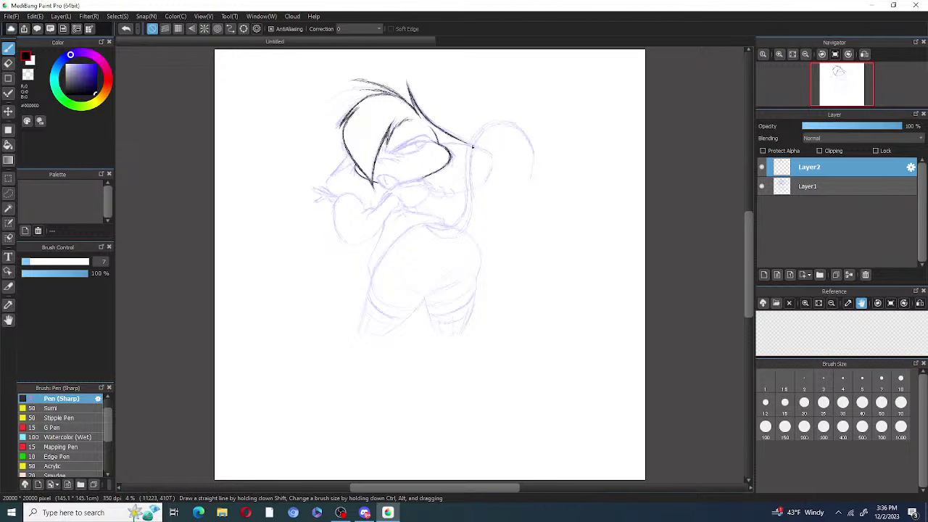
Step: Ink the large rounded shape extending right from behind the face, closing its upper, outer and lower edges
mouse_move(476, 148)
left_mouse_down()
mouse_move(490, 172)
mouse_move(475, 181)
mouse_move(487, 151)
left_mouse_up()
left_click_drag(451, 189, 430, 187)
left_click_drag(488, 176, 485, 162)
mouse_move(449, 143)
left_mouse_down()
mouse_move(441, 149)
mouse_move(472, 146)
left_mouse_up()
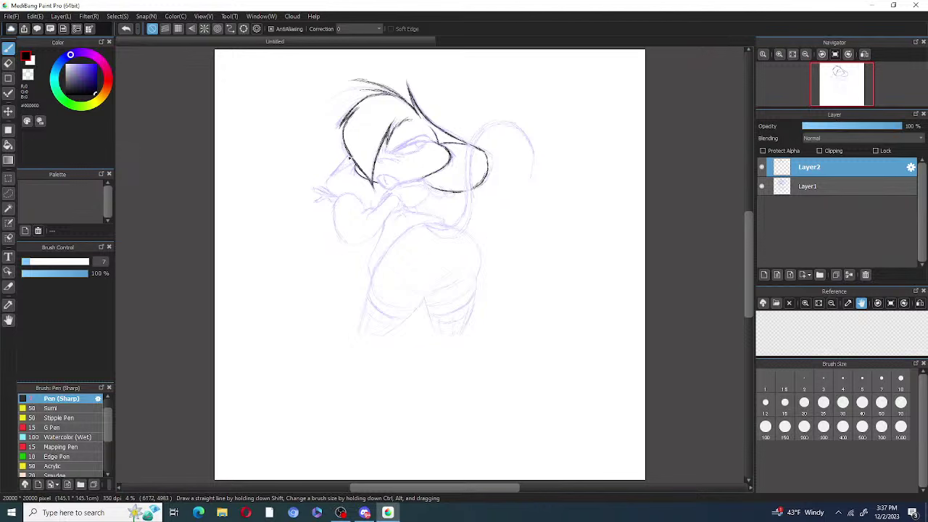
Step: Ink the angled outline extending down-left from beside the hair, undoing the first strokes and redrawing them
mouse_move(349, 151)
left_mouse_down()
mouse_move(327, 180)
mouse_move(345, 160)
mouse_move(337, 195)
mouse_move(330, 190)
left_mouse_up()
key("ctrl+z")
key("ctrl+z")
left_click_drag(346, 153, 342, 164)
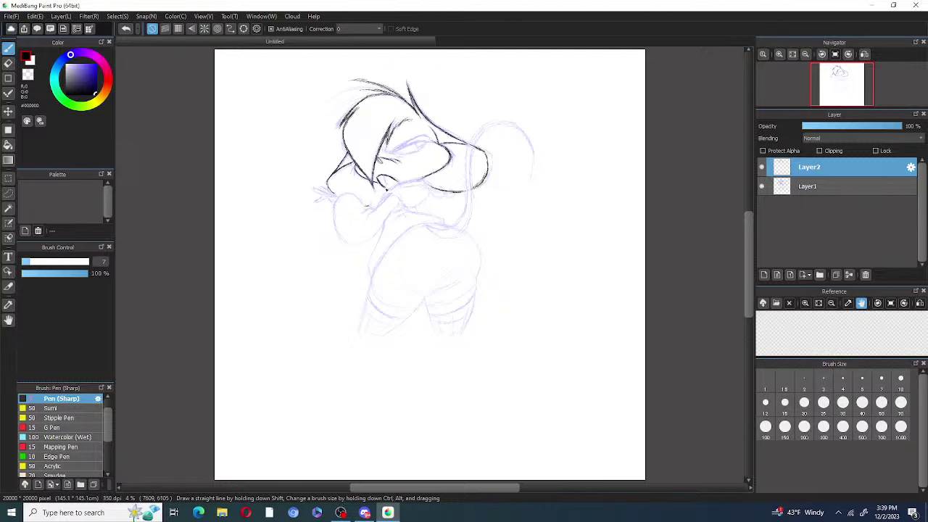
Step: Ink the small mouth detail and the rounded hand beneath the muzzle, undoing and redrawing the hand's upper edge
left_click_drag(389, 190, 384, 187)
mouse_move(429, 191)
left_mouse_down()
mouse_move(408, 210)
mouse_move(400, 201)
mouse_move(422, 206)
mouse_move(430, 194)
mouse_move(421, 188)
left_mouse_up()
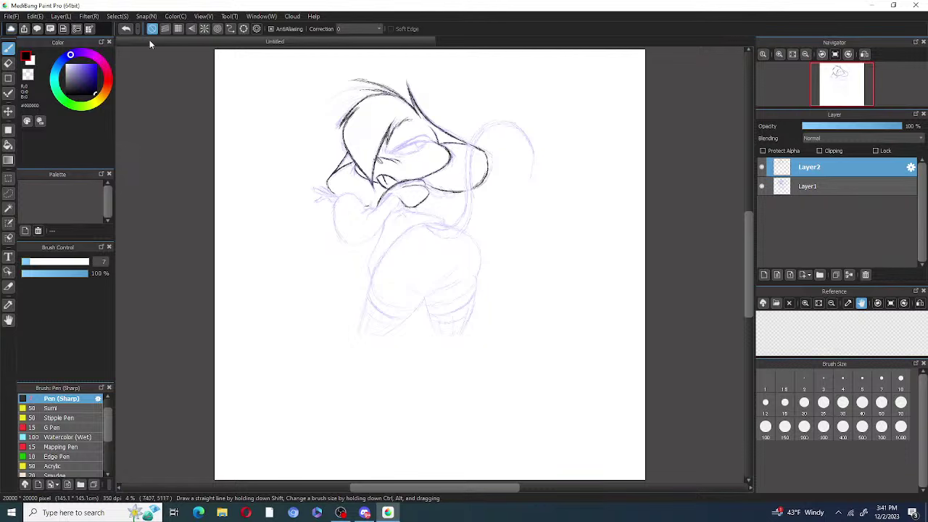
left_click(126, 28)
left_click_drag(427, 192, 419, 186)
left_click_drag(394, 188, 413, 190)
Step: Erase stray black strokes around the hand and wrist beneath the muzzle
left_click(12, 64)
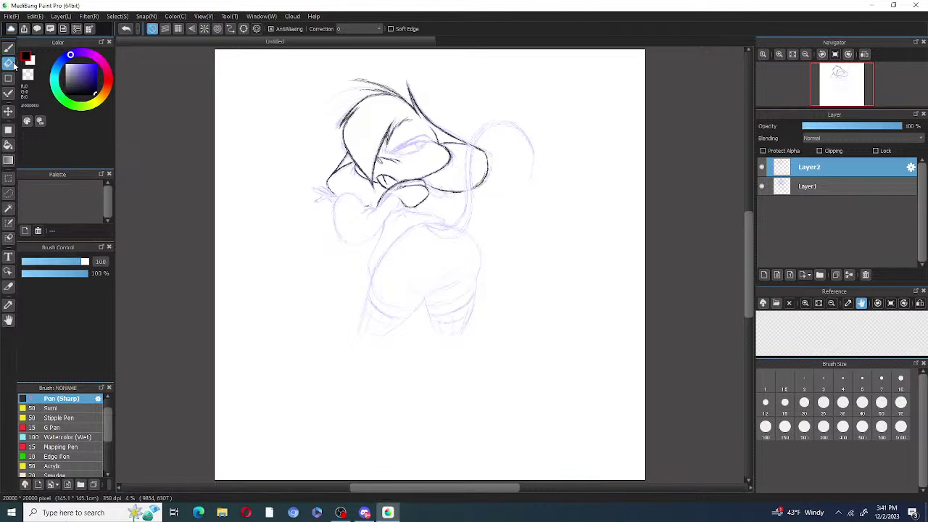
left_click(9, 51)
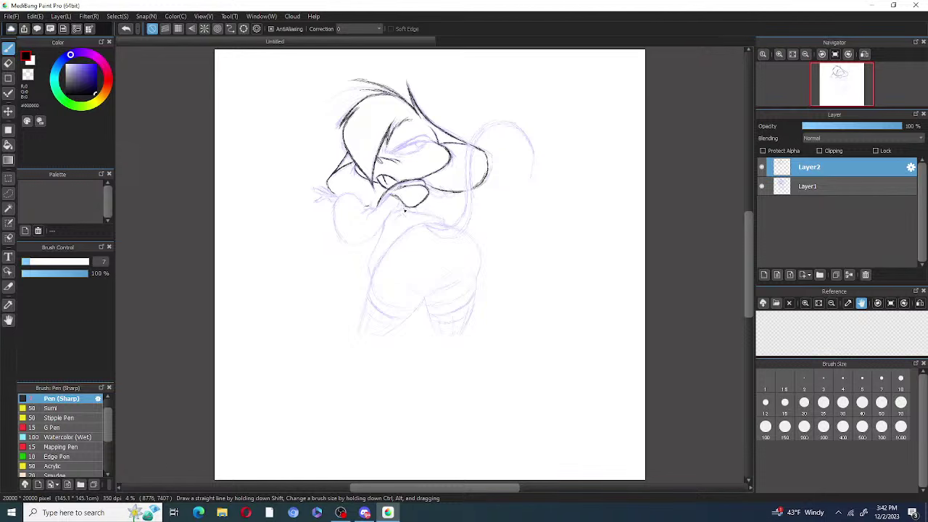
key("e")
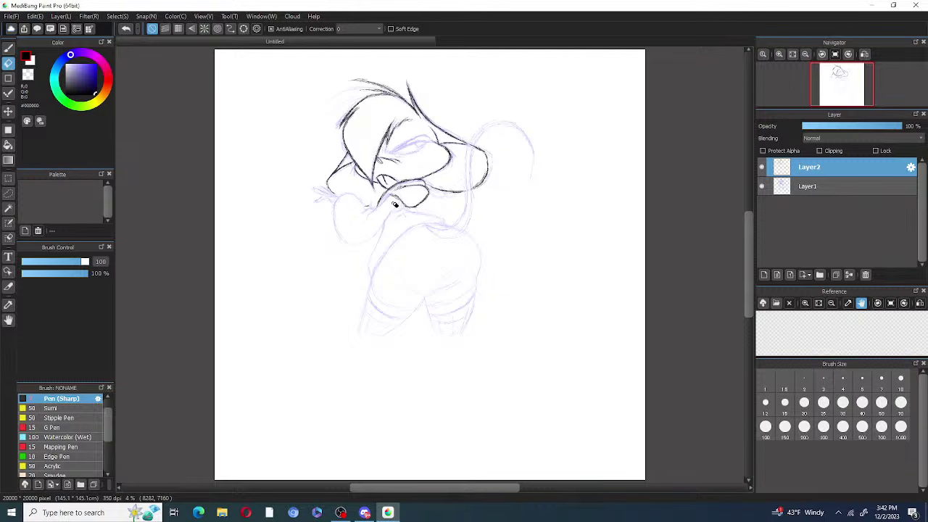
mouse_move(395, 202)
left_mouse_down()
mouse_move(403, 210)
mouse_move(390, 197)
left_mouse_up()
key("b")
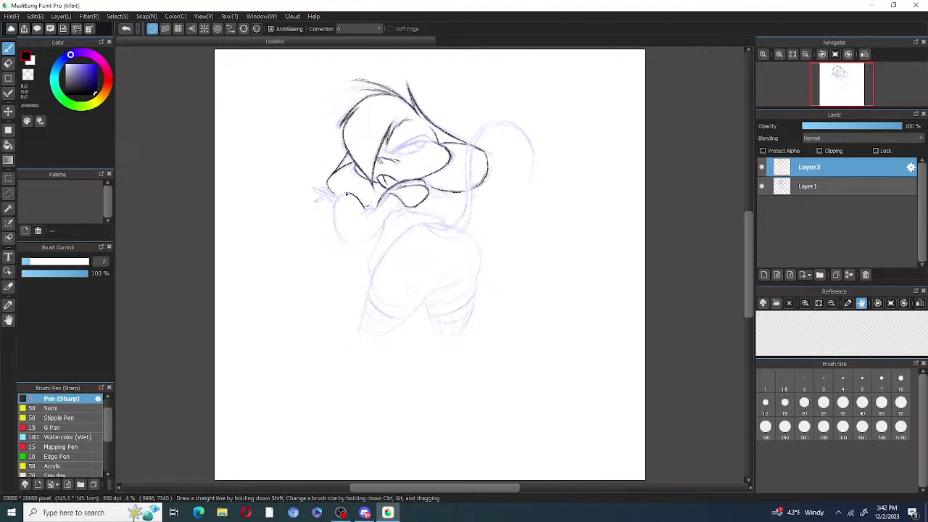
Step: Ink the bent arm from its rounded elbow along the forearm up to the wrist
mouse_move(352, 193)
left_mouse_down()
mouse_move(335, 214)
mouse_move(341, 240)
mouse_move(335, 210)
mouse_move(346, 193)
left_mouse_up()
left_click_drag(338, 235, 349, 246)
left_click_drag(378, 208, 390, 194)
mouse_move(348, 245)
left_mouse_down()
mouse_move(372, 241)
mouse_move(399, 209)
left_mouse_up()
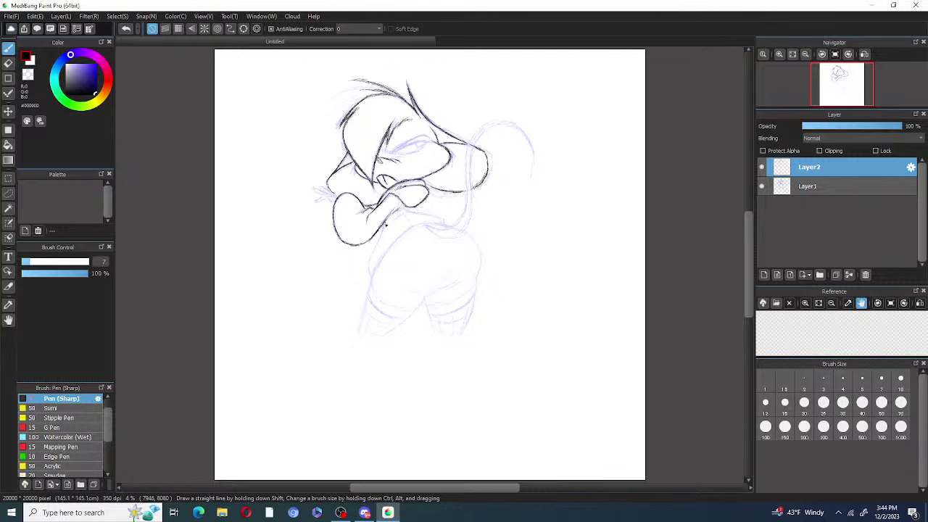
Step: Ink the torso's left side and the curved back line below the hand, undoing misplaced strokes and erasing the excess
left_click_drag(382, 232, 371, 278)
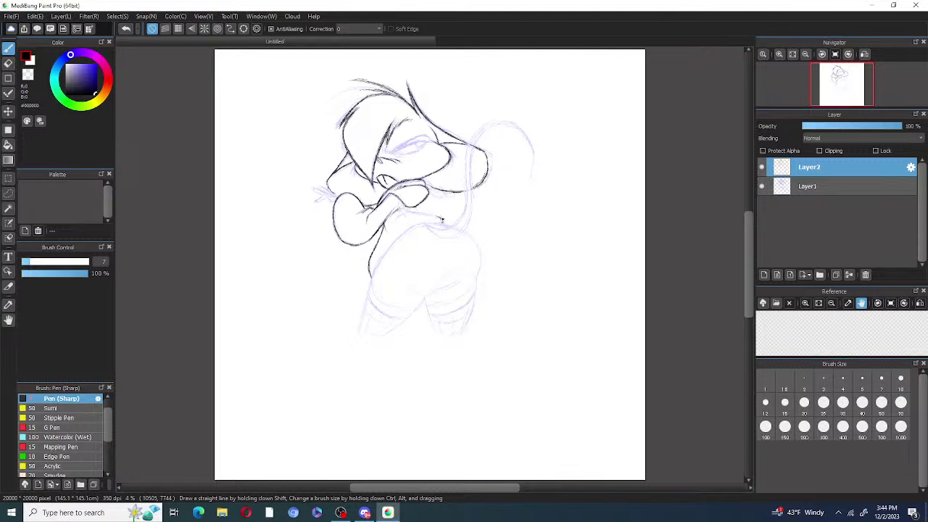
left_click_drag(439, 218, 418, 213)
key("ctrl+z")
key("ctrl+z")
left_click_drag(441, 223, 428, 216)
key("e")
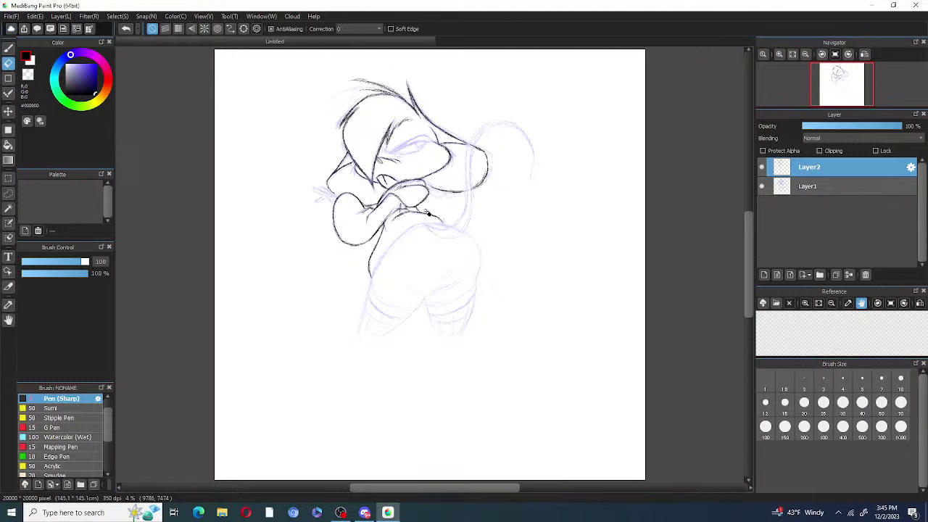
key("b")
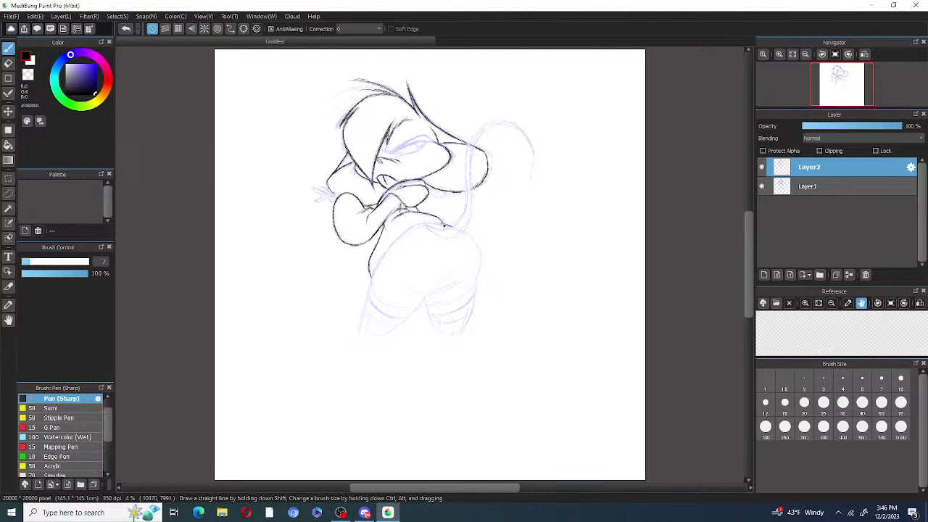
left_click_drag(440, 223, 414, 227)
left_click(127, 29)
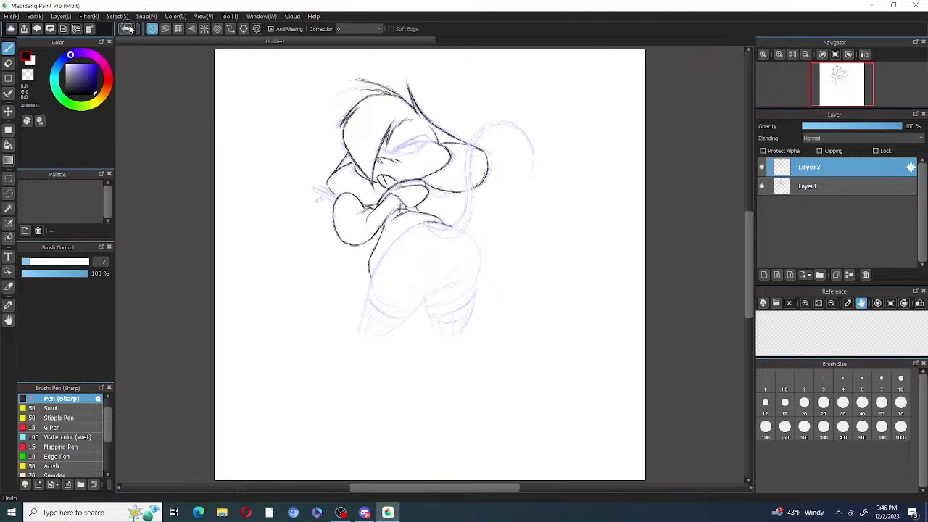
left_click(126, 29)
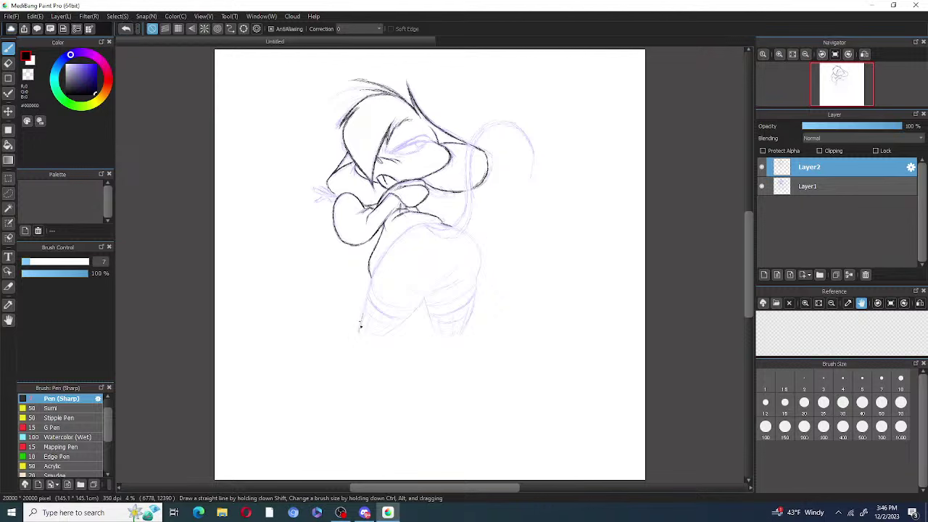
Step: Ink the hip outline from the left thigh up over the top and down the rounded right side
mouse_move(361, 326)
left_mouse_down()
mouse_move(376, 269)
mouse_move(372, 281)
mouse_move(396, 244)
left_mouse_up()
left_click_drag(391, 251, 414, 229)
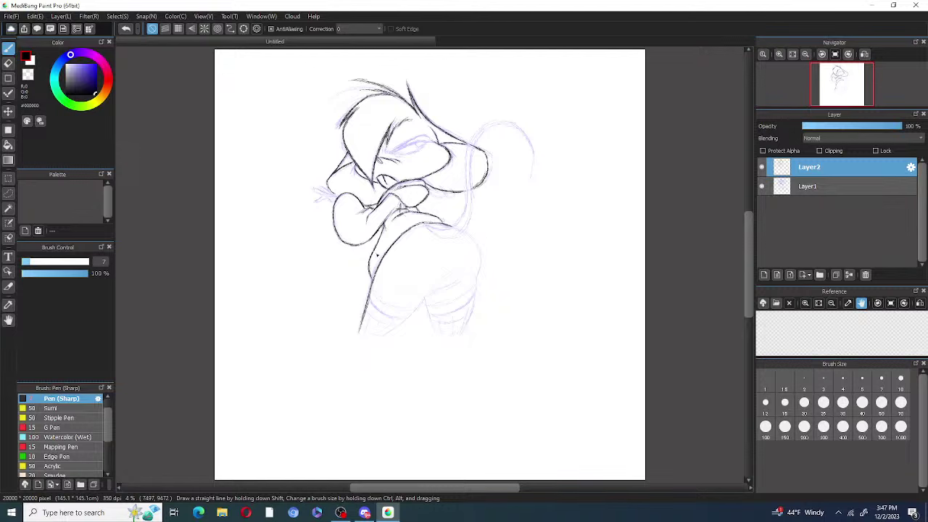
left_click_drag(368, 212, 359, 215)
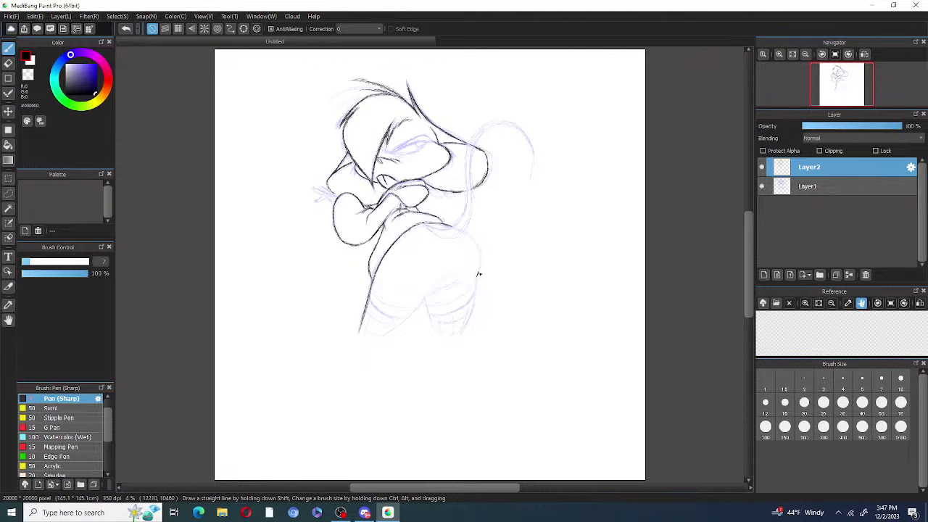
left_click_drag(478, 274, 481, 266)
left_click_drag(481, 258, 471, 240)
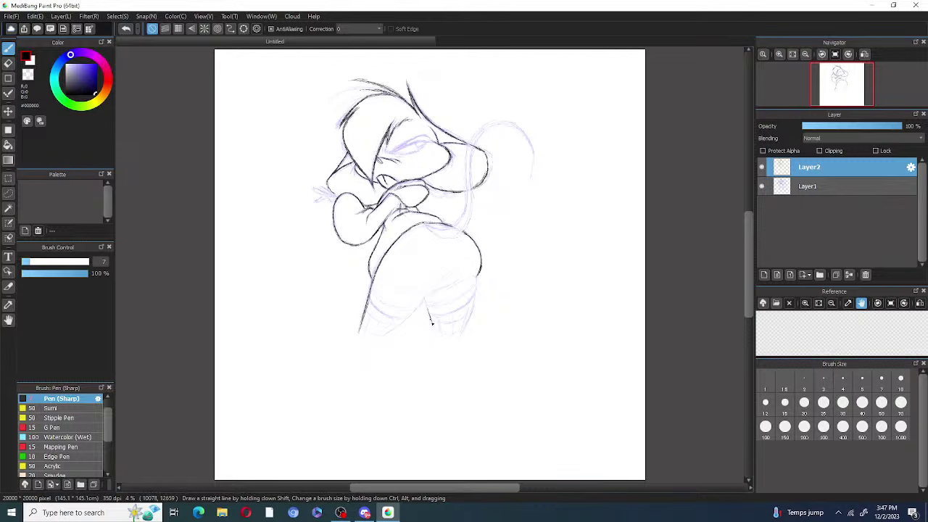
Step: Ink the inner and outer edges of the right leg below the hip
left_click_drag(426, 298, 430, 318)
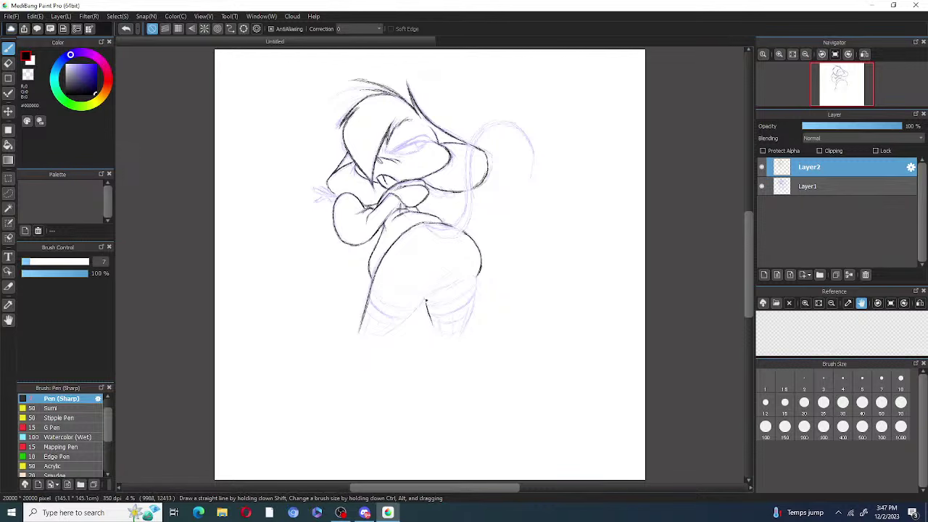
left_click_drag(430, 317, 433, 326)
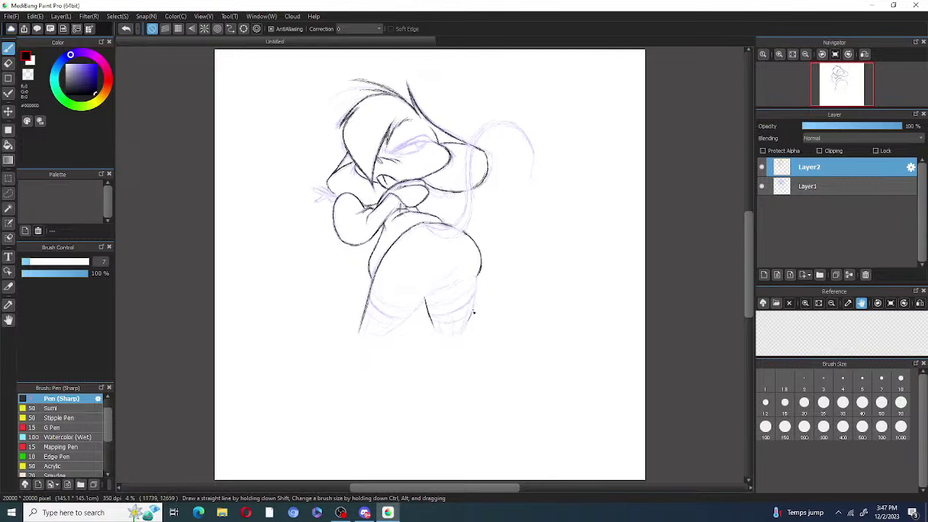
left_click_drag(471, 319, 478, 278)
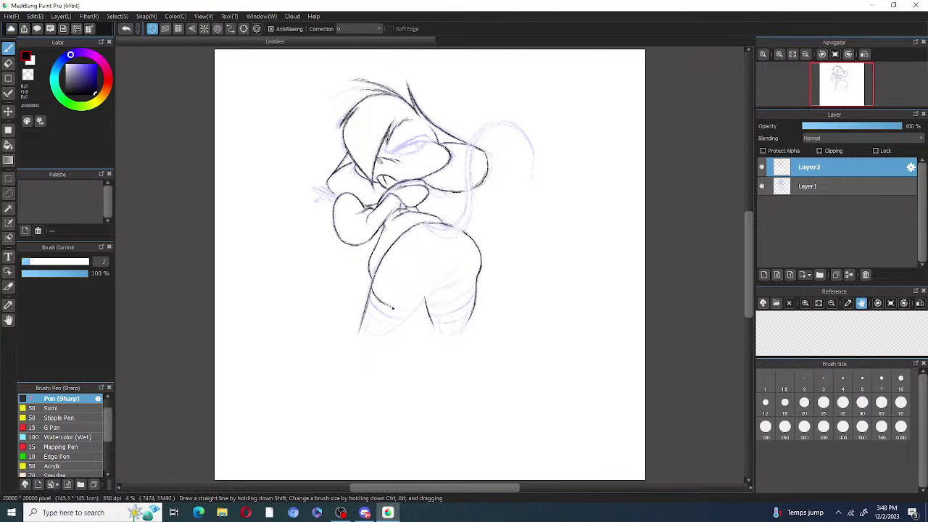
Step: Ink the stocking top edges across both thighs and the left leg's inner edge, undoing and redrawing the left curve
left_click_drag(400, 308, 417, 305)
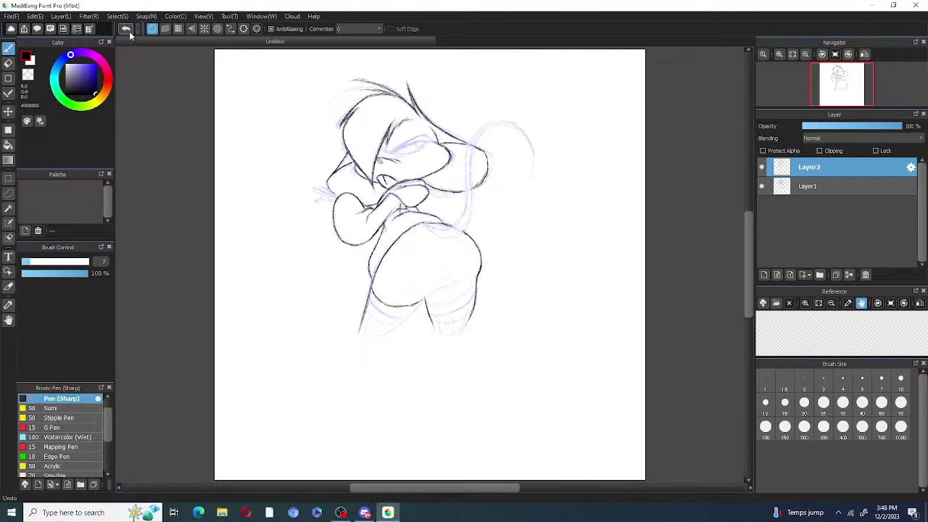
key("ctrl+z")
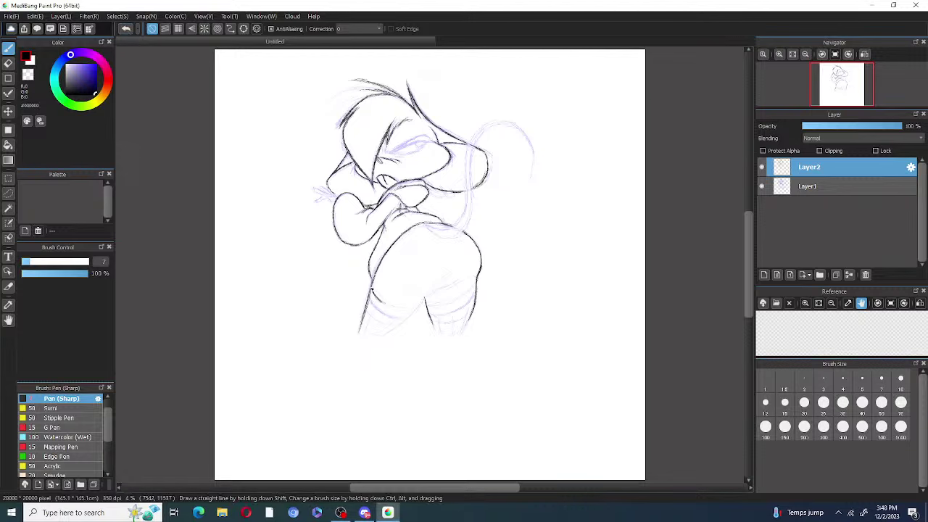
left_click_drag(373, 297, 402, 310)
left_click_drag(385, 334, 400, 325)
mouse_move(385, 338)
left_mouse_down()
mouse_move(391, 334)
mouse_move(424, 303)
left_mouse_up()
mouse_move(437, 308)
left_mouse_down()
mouse_move(469, 296)
mouse_move(479, 280)
left_mouse_up()
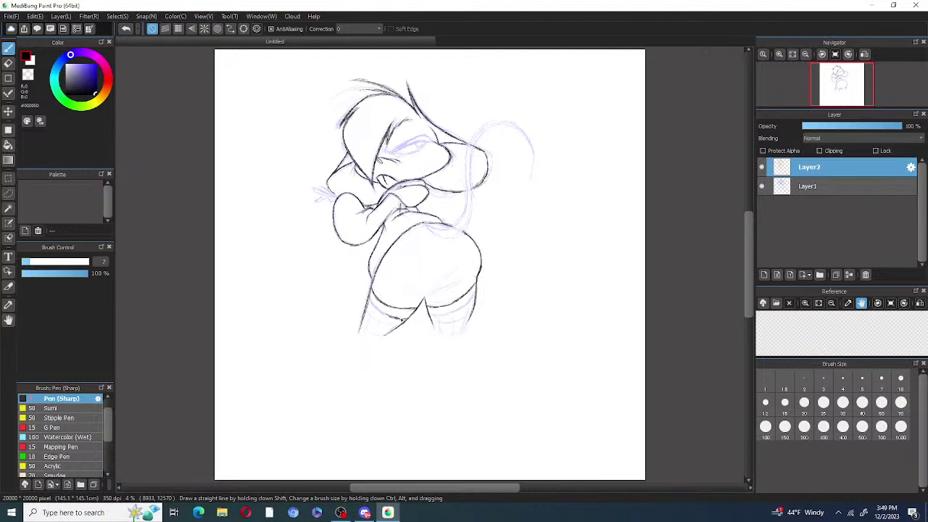
Step: Ink thick dark bands just below the stocking tops on both legs, undoing a misplaced stroke
mouse_move(377, 311)
left_mouse_down()
mouse_move(409, 321)
mouse_move(371, 302)
mouse_move(397, 319)
mouse_move(411, 316)
left_mouse_up()
key("ctrl+z")
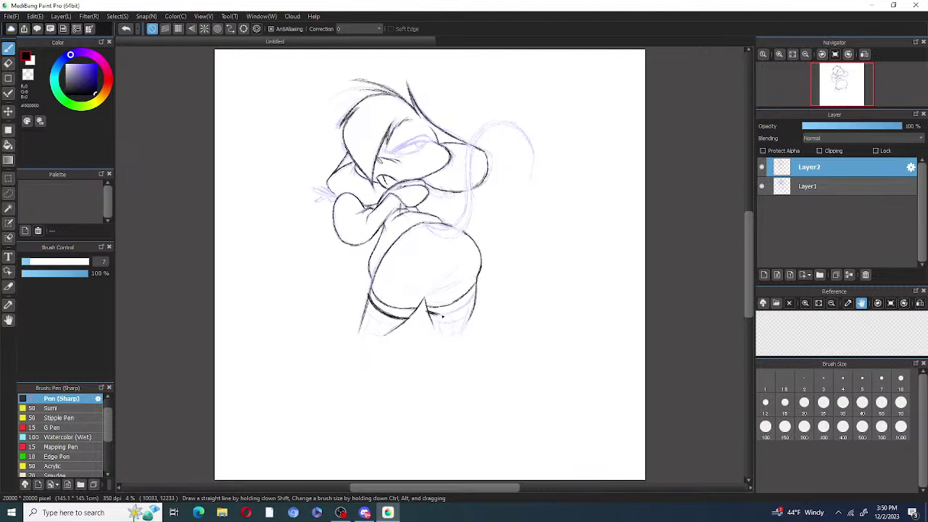
mouse_move(433, 312)
left_mouse_down()
mouse_move(460, 311)
mouse_move(477, 294)
mouse_move(468, 307)
mouse_move(435, 313)
mouse_move(459, 313)
left_mouse_up()
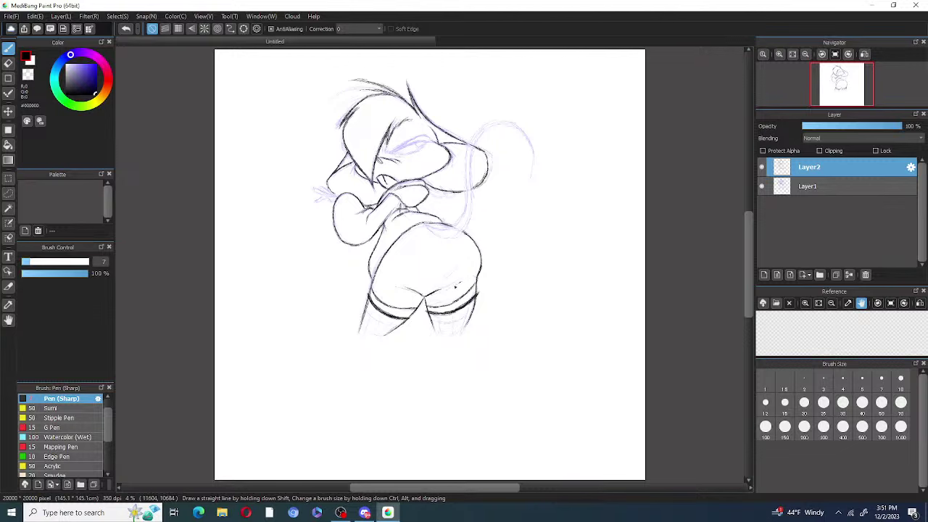
Step: Ink the crease lines where the hips meet the thighs and switch to the eraser for cleanup
left_click_drag(436, 293, 457, 288)
left_click_drag(427, 295, 473, 274)
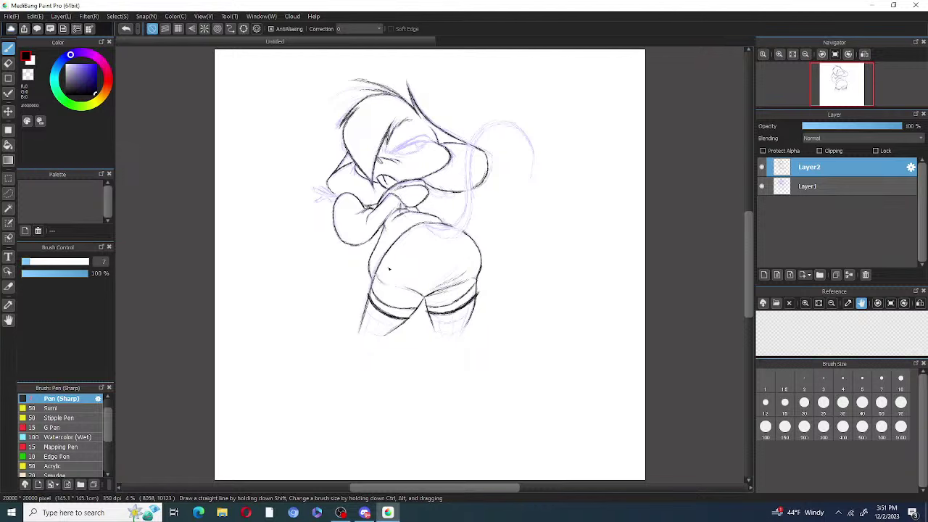
key("e")
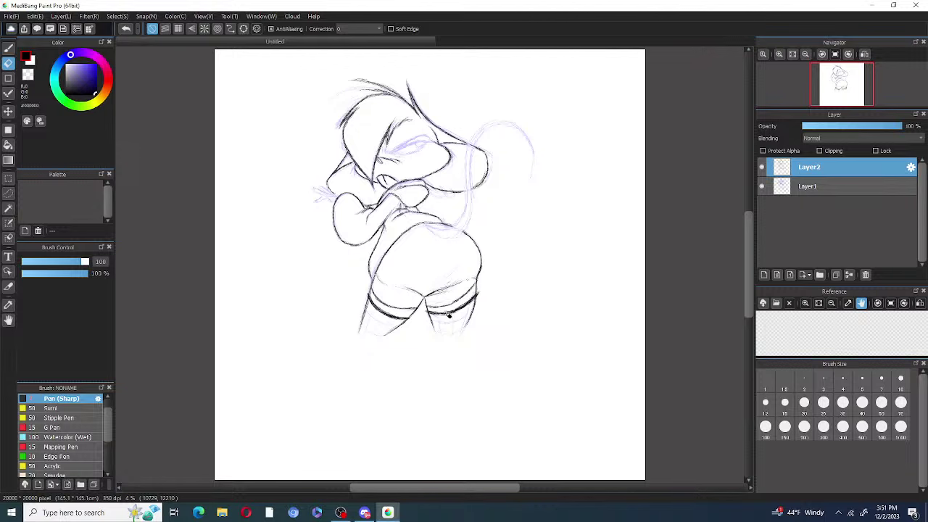
Step: Ink the small spread fingers of the hand left of the bent elbow, using the eraser for cleanup
left_click(9, 49)
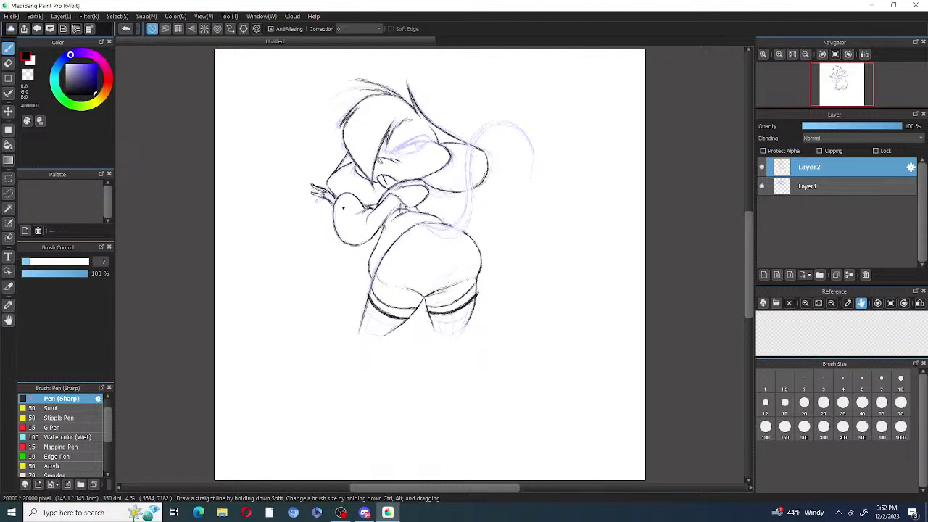
key("e")
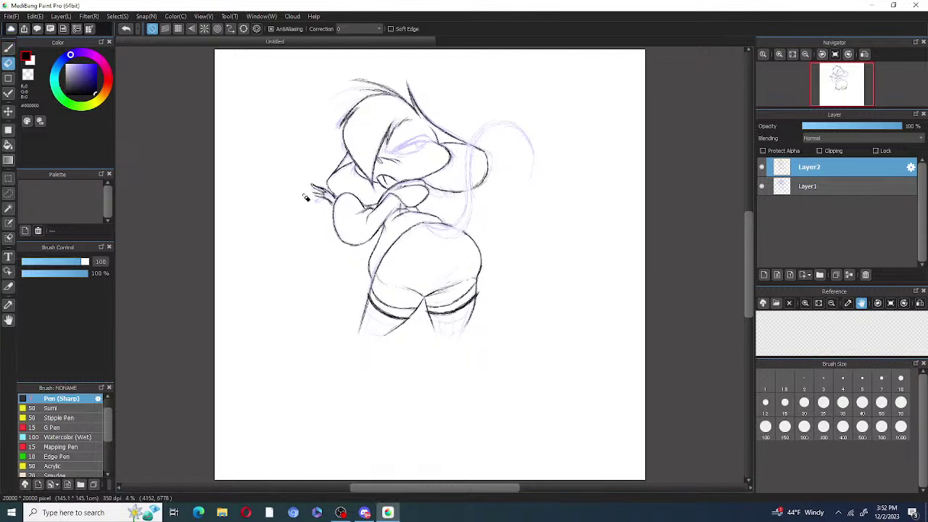
key("p")
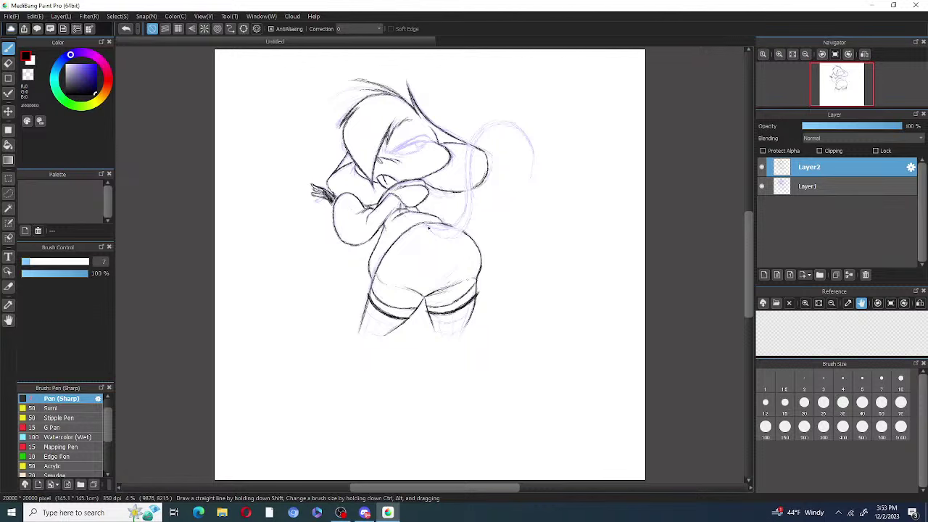
Step: Ink the tail from the lower back up past the ear and around its hooked end, redrawing the misplaced stretch
mouse_move(428, 227)
left_mouse_down()
mouse_move(459, 235)
mouse_move(431, 229)
mouse_move(466, 218)
mouse_move(468, 145)
left_mouse_up()
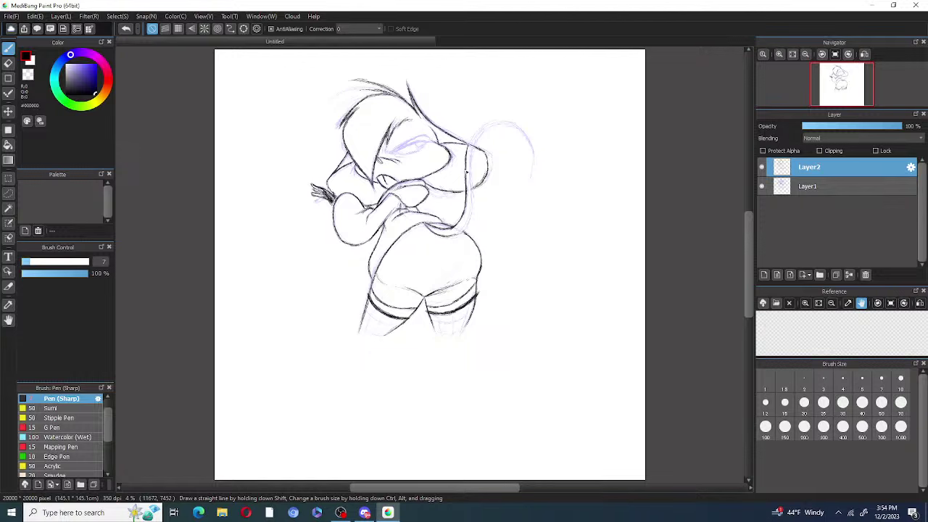
key("ctrl+z")
mouse_move(472, 181)
left_mouse_down()
mouse_move(472, 190)
mouse_move(472, 151)
mouse_move(462, 219)
left_mouse_up()
mouse_move(467, 155)
left_mouse_down()
mouse_move(497, 119)
mouse_move(485, 125)
mouse_move(514, 128)
mouse_move(527, 168)
left_mouse_up()
mouse_move(513, 127)
left_mouse_down()
mouse_move(524, 149)
mouse_move(503, 124)
mouse_move(485, 129)
mouse_move(473, 150)
mouse_move(482, 132)
mouse_move(504, 126)
mouse_move(491, 128)
mouse_move(521, 141)
mouse_move(524, 168)
left_mouse_up()
left_click_drag(514, 127, 477, 128)
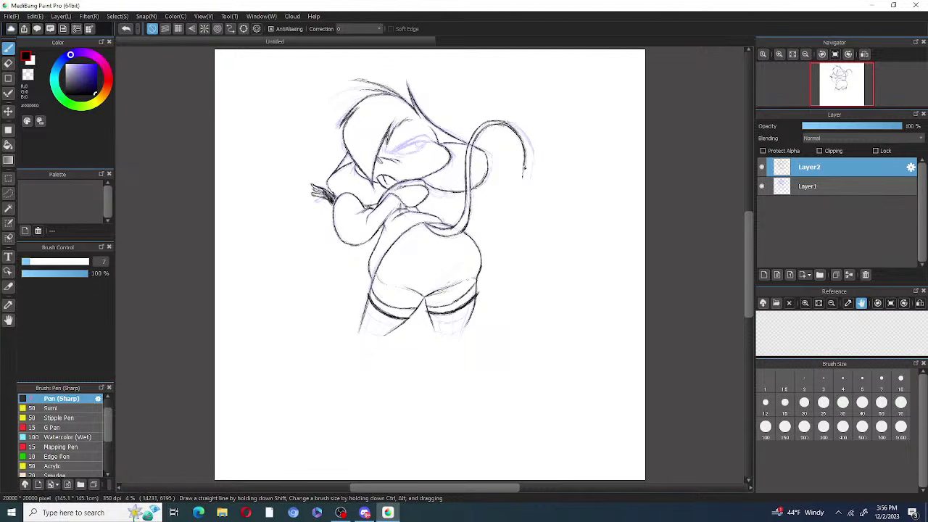
Step: Erase the excess strokes around the tail's curve and the short crease line above the left thigh
left_click(8, 63)
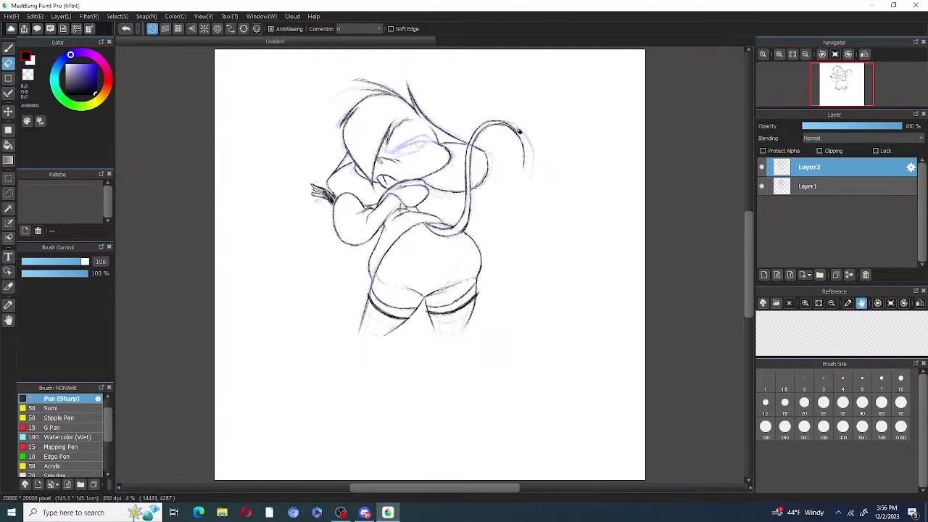
left_click(9, 50)
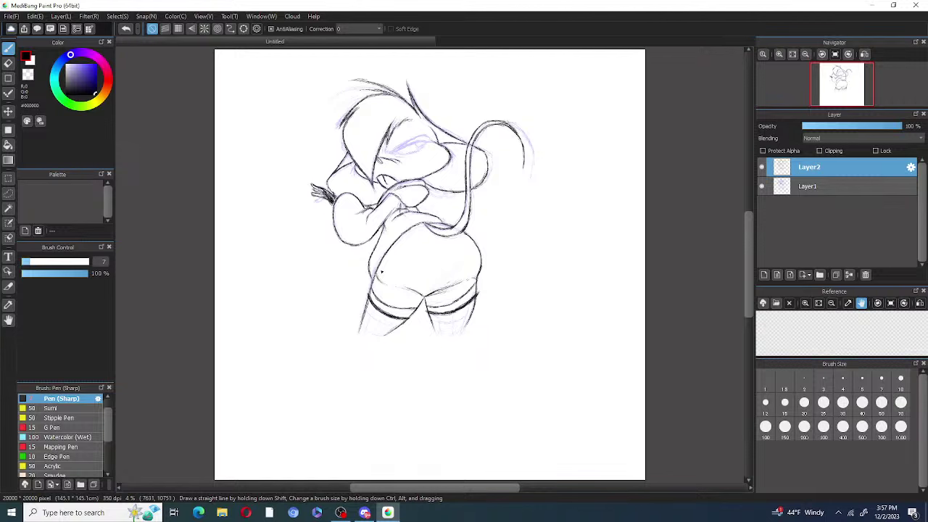
key("e")
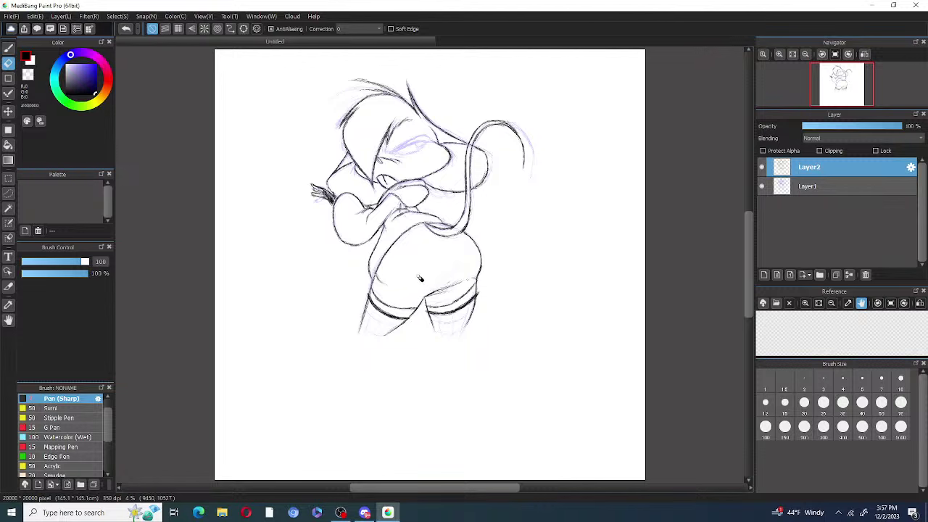
Step: Ink the narrowed eye's upper lid and lower edge over the sketch, undoing a misplaced lid stroke
left_click(9, 46)
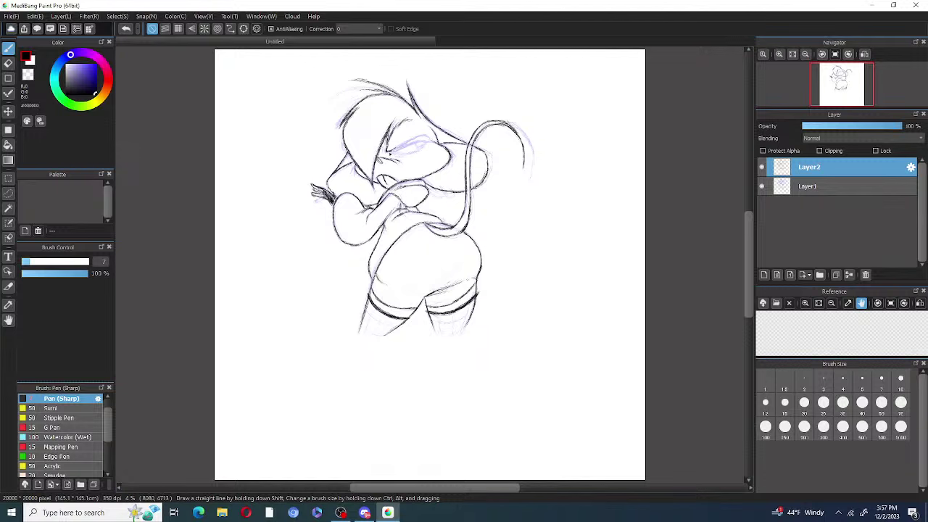
left_click_drag(396, 150, 410, 143)
left_click_drag(398, 149, 417, 137)
key("ctrl+z")
left_click_drag(404, 142, 424, 136)
left_click_drag(396, 155, 427, 146)
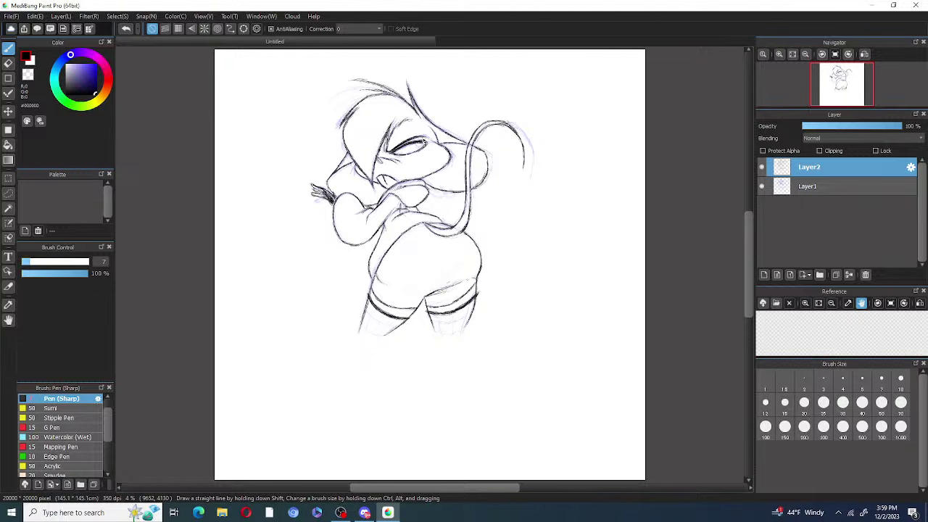
Step: Ink the eye's inner detail and outer corner, and switch to the eraser to clean up the face
mouse_move(416, 140)
left_mouse_down()
mouse_move(421, 155)
mouse_move(428, 148)
left_mouse_up()
mouse_move(426, 143)
left_mouse_down()
mouse_move(411, 153)
mouse_move(430, 144)
left_mouse_up()
mouse_move(411, 154)
left_mouse_down()
mouse_move(410, 138)
mouse_move(439, 140)
left_mouse_up()
left_click(9, 65)
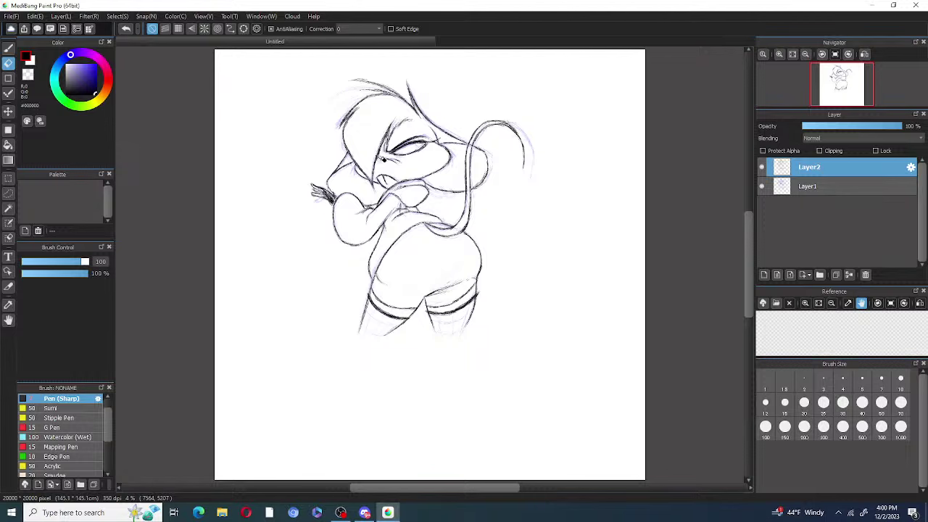
Step: Ink the crossing net lines on both stockings, undoing and redrawing a misplaced line on the right leg
left_click(9, 51)
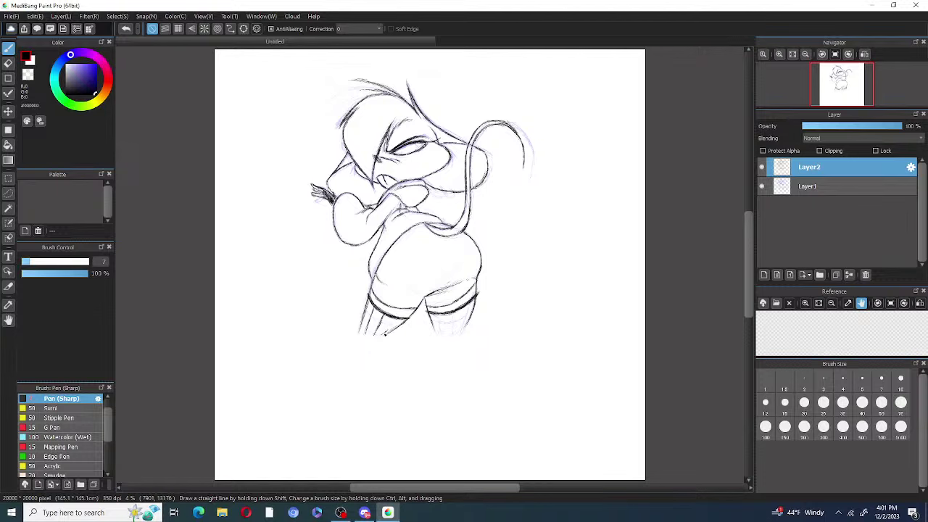
mouse_move(385, 334)
left_mouse_down()
mouse_move(400, 320)
mouse_move(372, 316)
mouse_move(376, 333)
left_mouse_up()
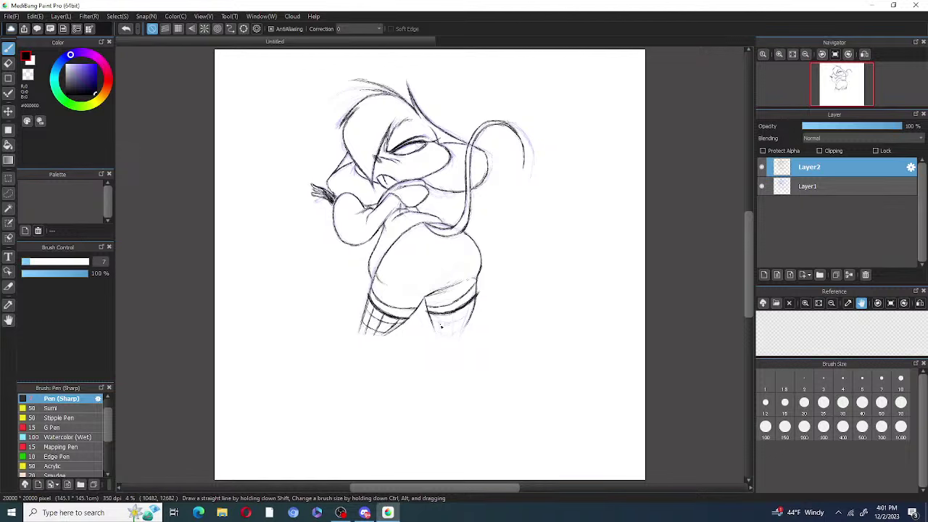
left_click_drag(441, 329, 438, 314)
left_click_drag(464, 335, 468, 322)
left_click(127, 29)
mouse_move(431, 321)
left_mouse_down()
mouse_move(473, 315)
mouse_move(436, 329)
mouse_move(465, 330)
mouse_move(438, 328)
left_mouse_up()
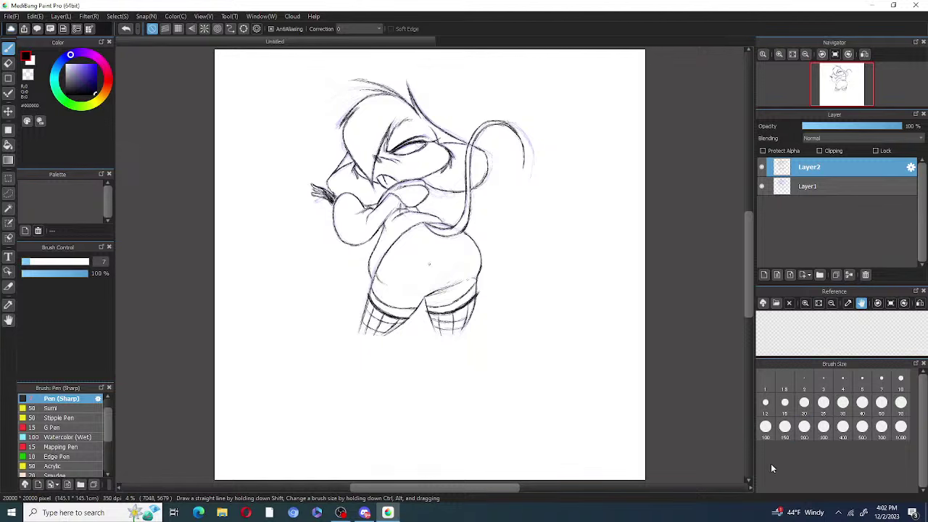
left_click(765, 427)
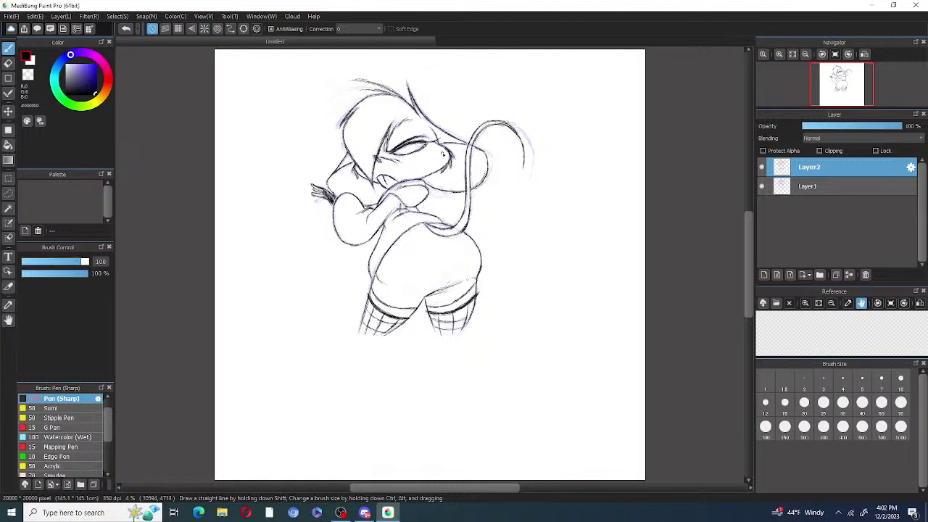
left_click_drag(444, 152, 491, 137)
left_click(126, 28)
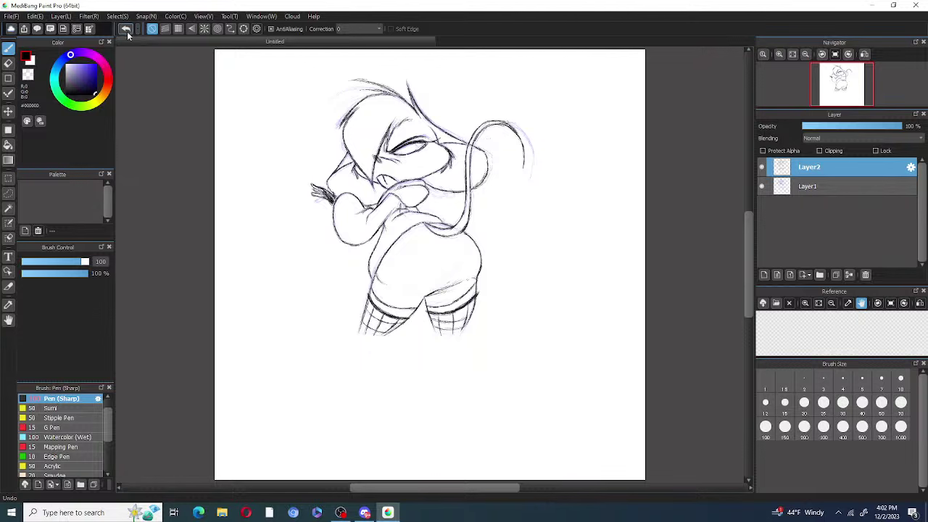
Step: Set the brush size to 10, dismiss the advertising pop-up, and swap the drawing colour to white
left_click(901, 380)
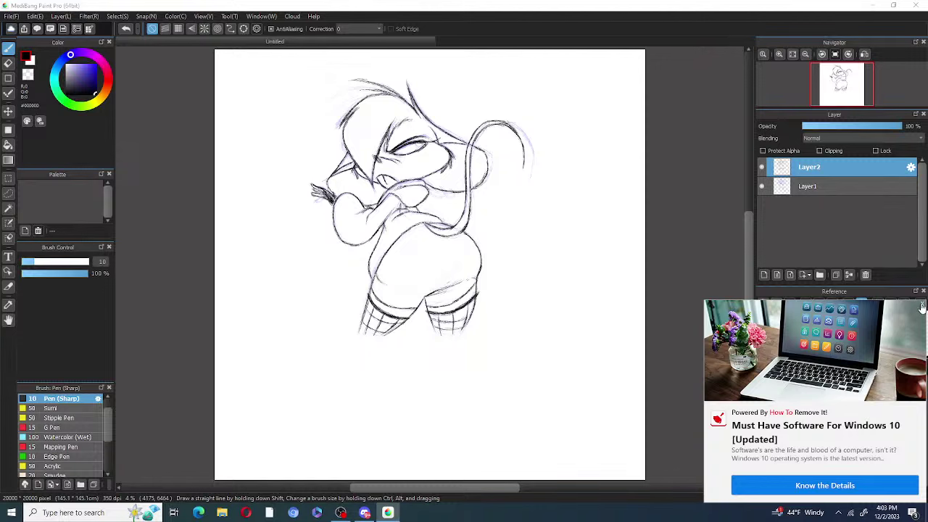
left_click(924, 305)
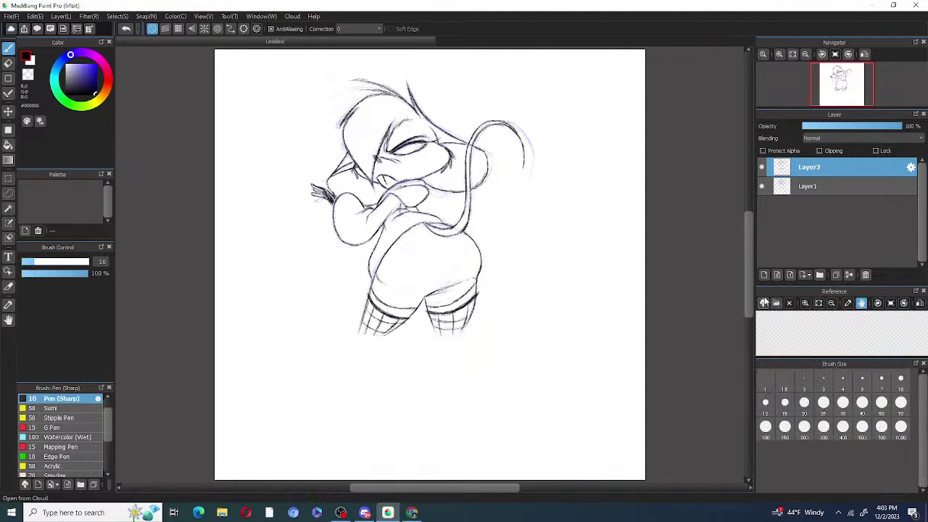
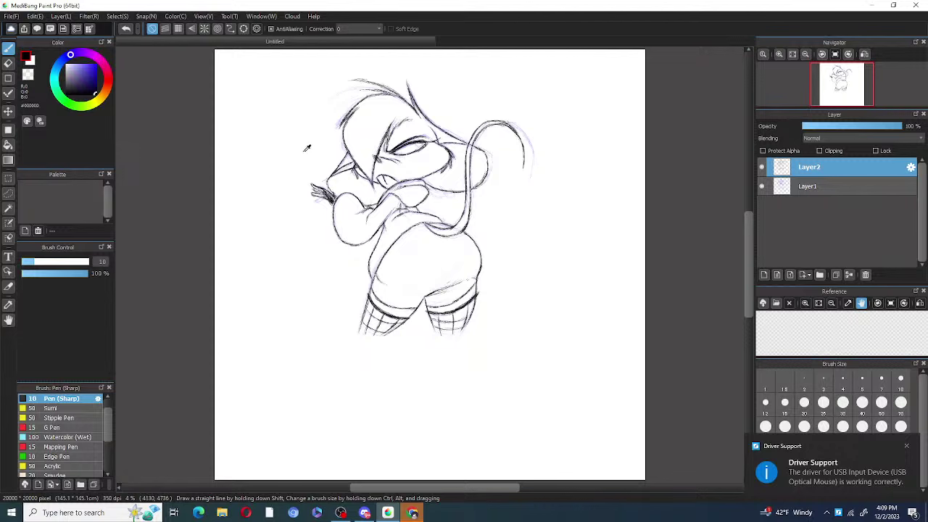
key("x")
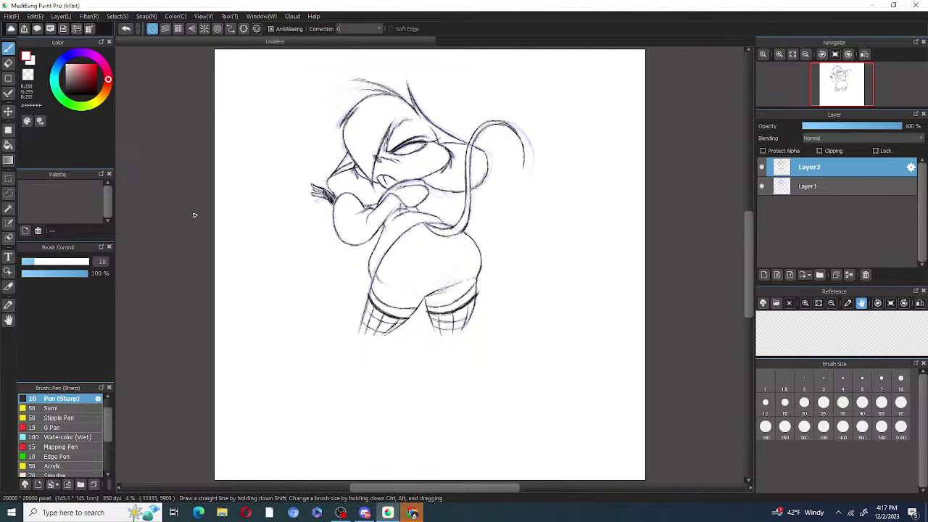
Step: Set the drawing colour to black and the brush size to 400
left_click(68, 69)
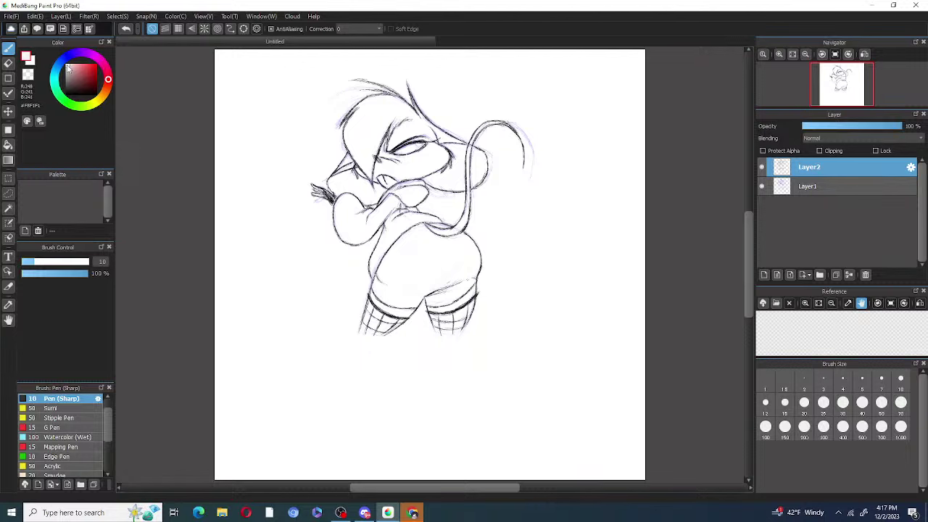
left_click_drag(69, 69, 94, 143)
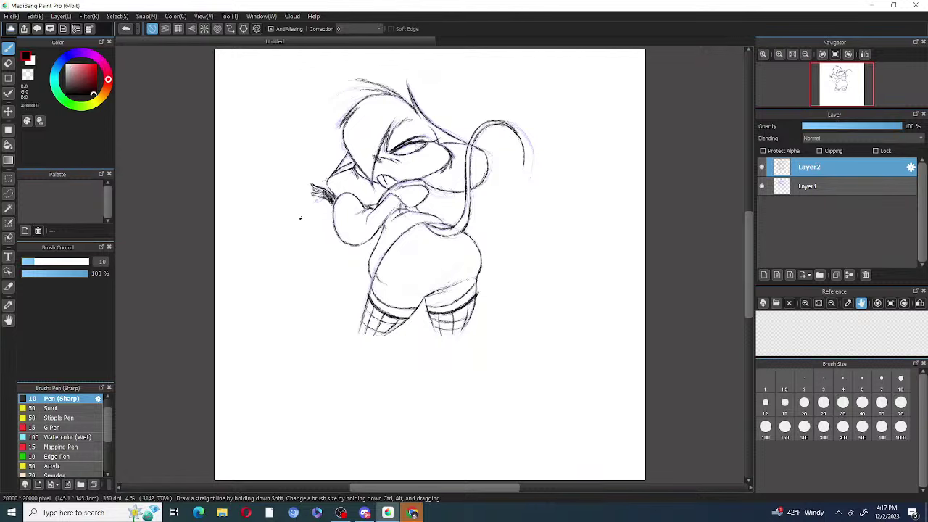
left_click(843, 434)
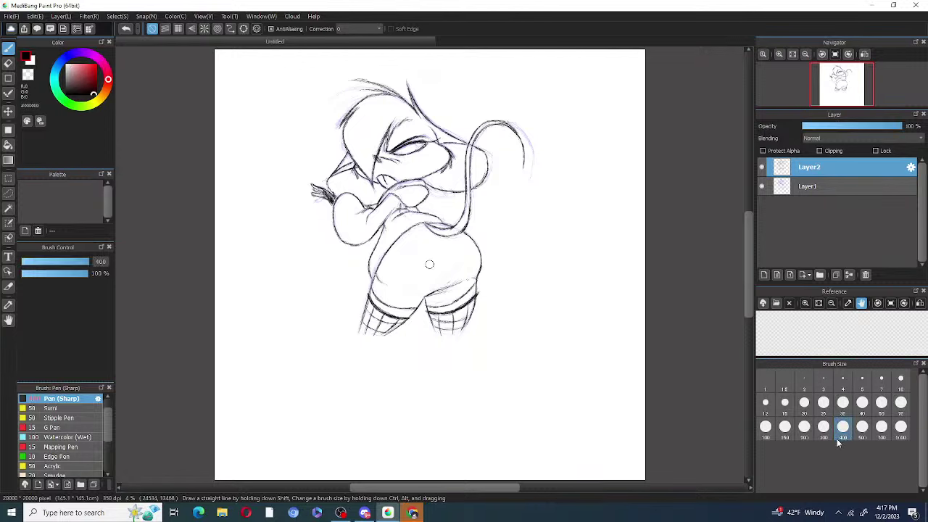
mouse_move(496, 231)
left_mouse_down()
mouse_move(534, 219)
mouse_move(555, 240)
mouse_move(547, 253)
mouse_move(559, 281)
mouse_move(543, 308)
mouse_move(552, 247)
left_mouse_up()
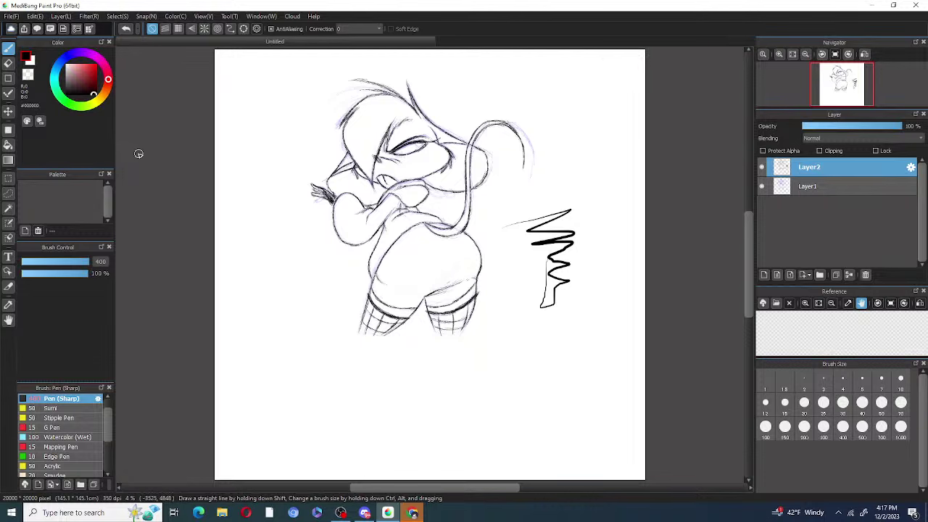
left_click(125, 29)
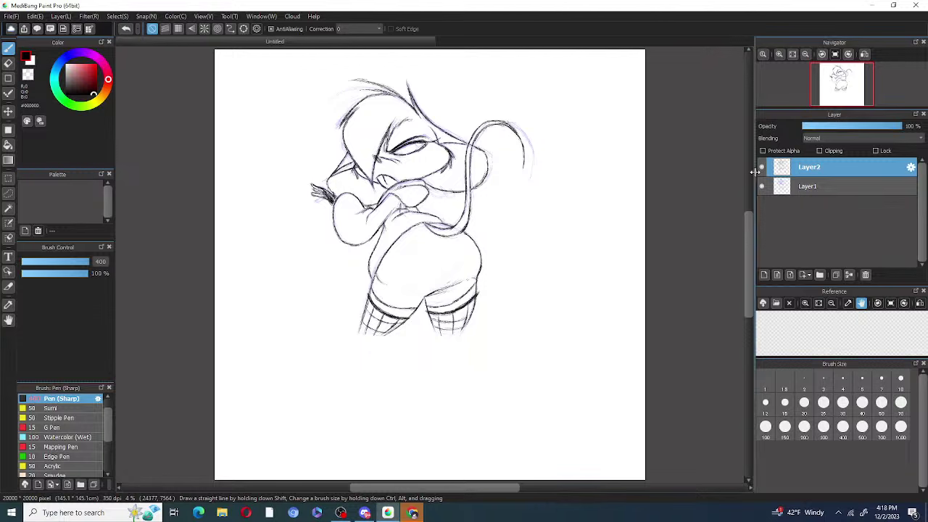
mouse_move(484, 203)
left_mouse_down()
mouse_move(477, 250)
mouse_move(468, 236)
mouse_move(488, 245)
mouse_move(493, 222)
mouse_move(486, 228)
left_mouse_up()
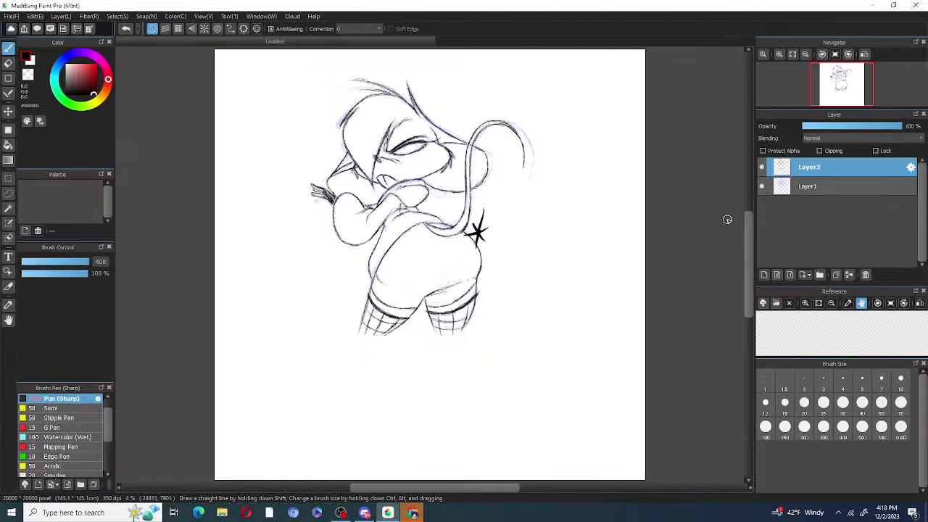
left_click(126, 29)
left_click(125, 29)
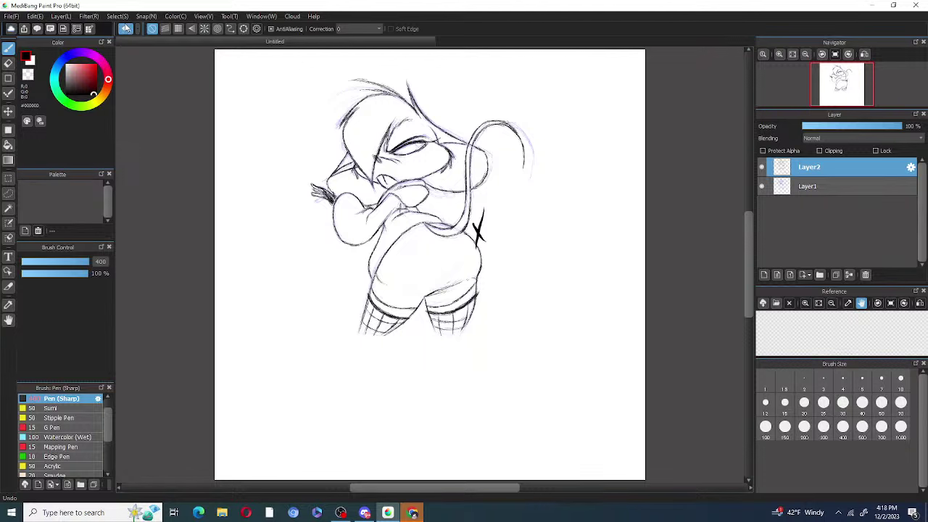
left_click(117, 16)
left_click(186, 275)
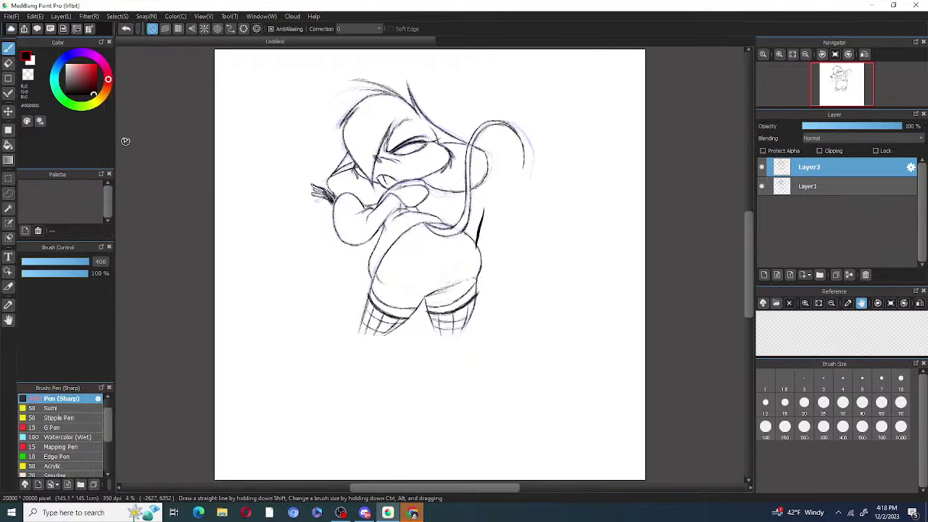
left_click(125, 29)
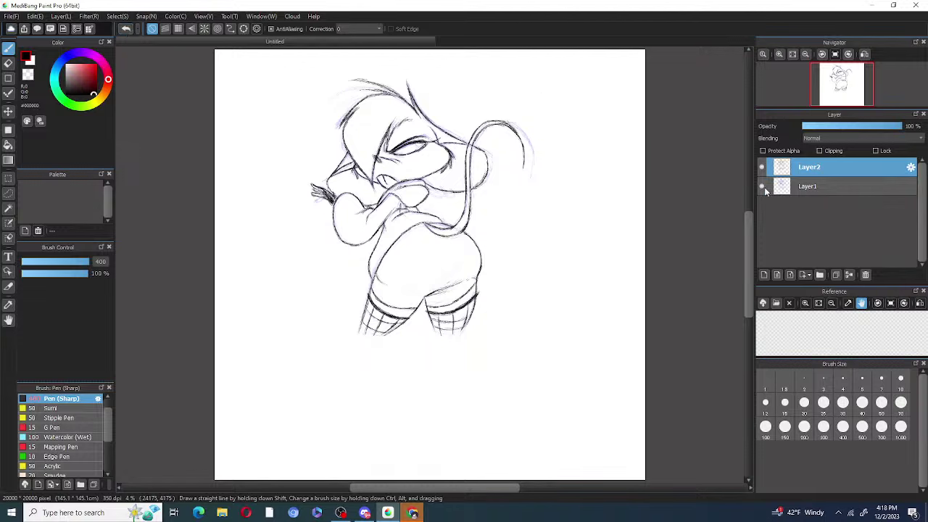
Step: Hide the blue sketch layer, Layer1, leaving only the line art layer shown
left_click(763, 188)
left_click(761, 187)
left_click(763, 187)
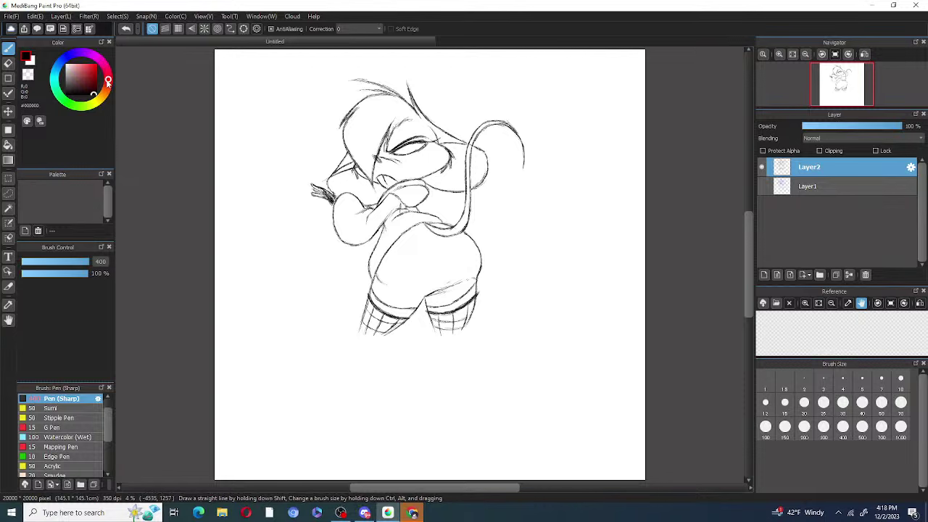
Step: Set the drawing colour to a medium sky blue, #60ACD8
left_click(104, 95)
mouse_move(104, 95)
left_mouse_down()
mouse_move(76, 107)
mouse_move(59, 101)
mouse_move(54, 79)
mouse_move(81, 70)
left_mouse_up()
left_click(74, 68)
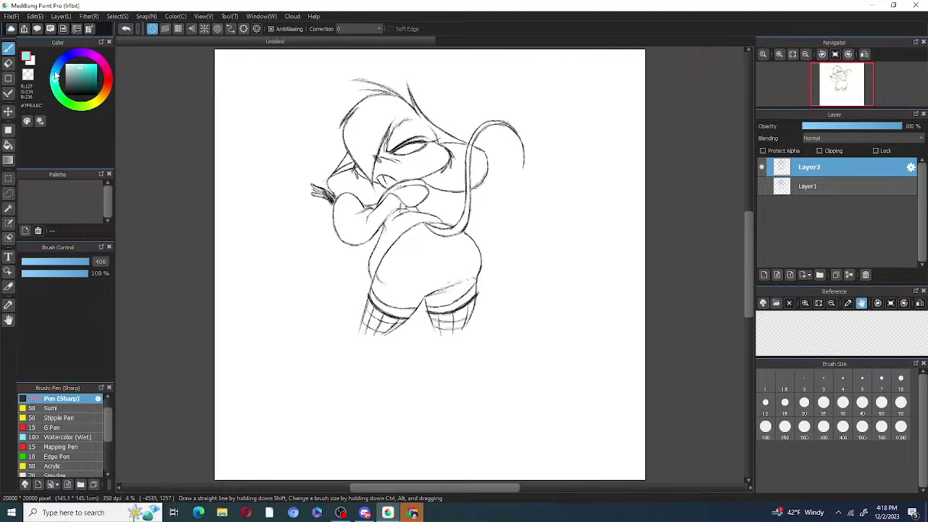
left_click(55, 80)
left_click_drag(56, 80, 56, 67)
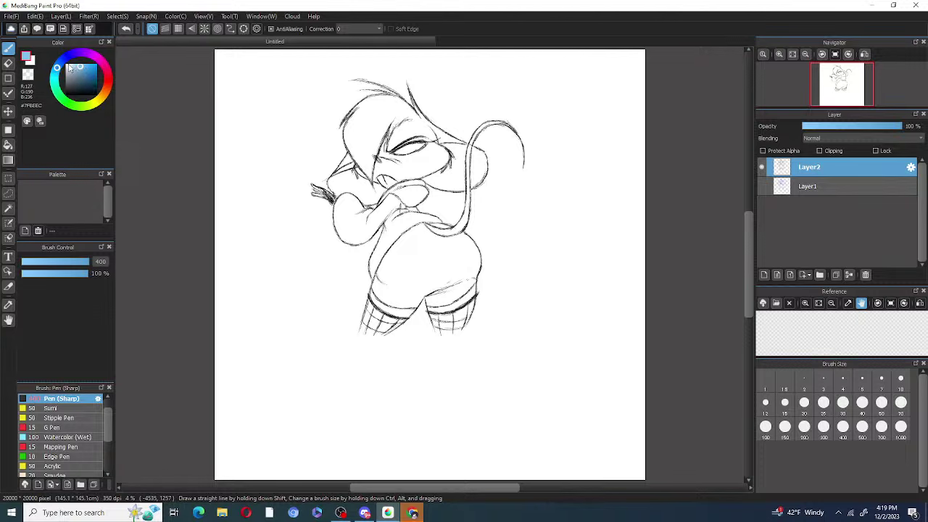
left_click_drag(58, 68, 84, 70)
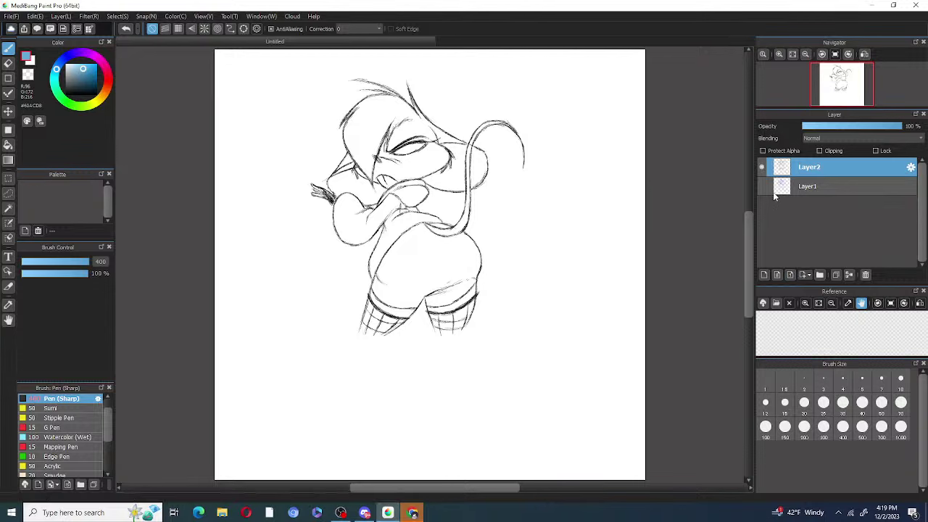
Step: Add a new layer between the line art and the sketch, and block in the hair with blue, undoing the last stroke
left_click(822, 184)
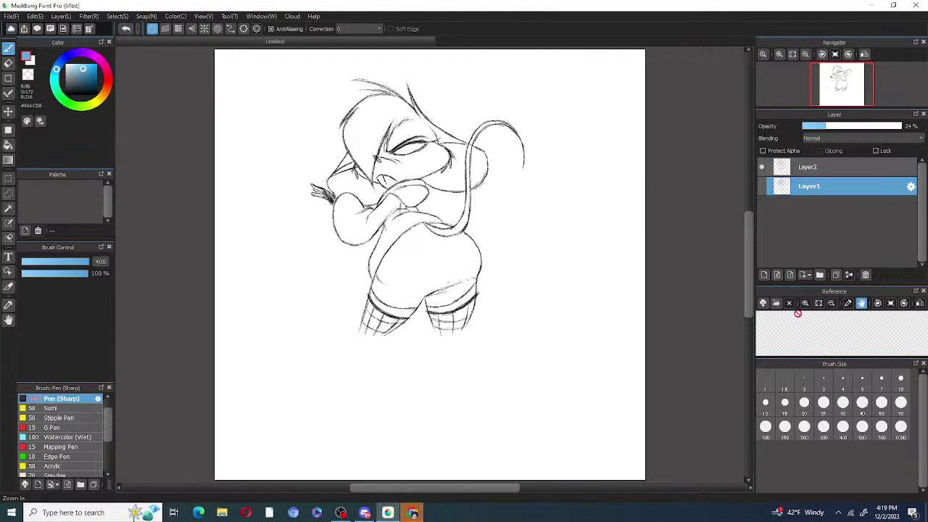
left_click(764, 276)
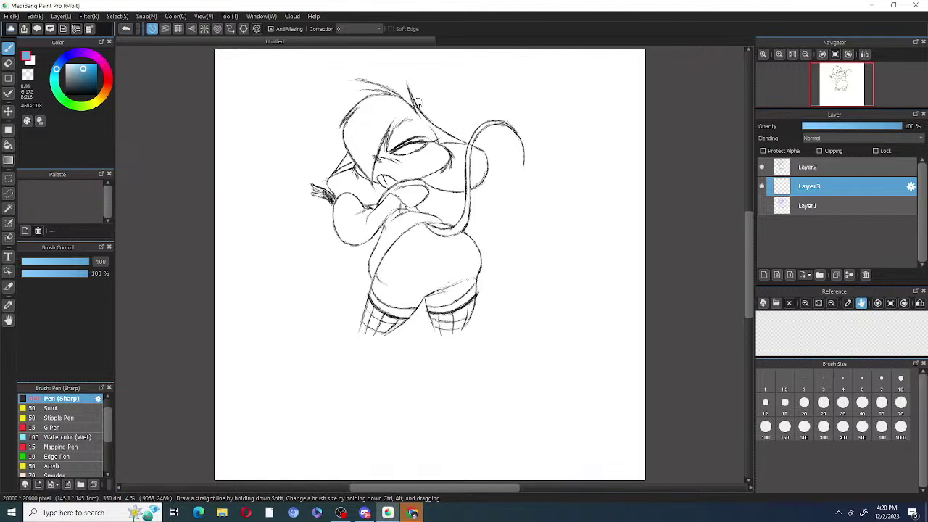
mouse_move(370, 127)
left_mouse_down()
mouse_move(362, 137)
mouse_move(384, 109)
left_mouse_up()
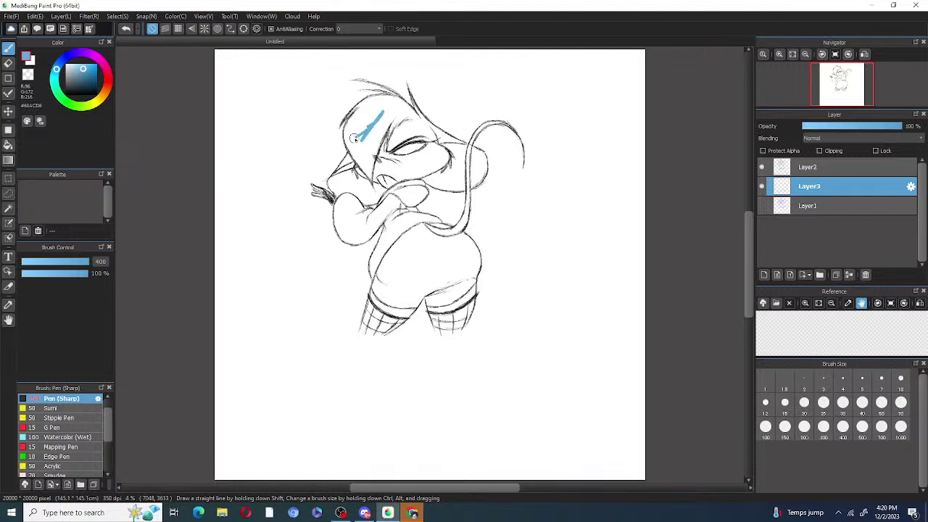
mouse_move(354, 143)
left_mouse_down()
mouse_move(357, 110)
mouse_move(361, 137)
mouse_move(368, 119)
mouse_move(348, 138)
mouse_move(361, 120)
mouse_move(355, 142)
mouse_move(366, 133)
mouse_move(372, 116)
mouse_move(361, 125)
left_mouse_up()
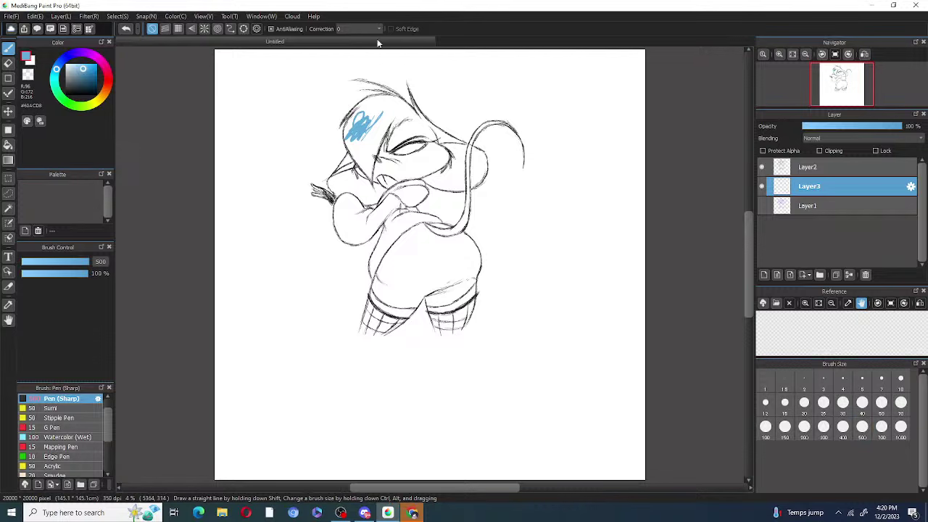
mouse_move(366, 114)
left_mouse_down()
mouse_move(370, 140)
mouse_move(370, 106)
mouse_move(366, 129)
mouse_move(381, 111)
mouse_move(370, 130)
mouse_move(395, 105)
mouse_move(359, 135)
mouse_move(387, 111)
mouse_move(361, 133)
mouse_move(361, 156)
mouse_move(365, 124)
mouse_move(359, 158)
mouse_move(371, 124)
mouse_move(364, 152)
mouse_move(357, 129)
mouse_move(369, 156)
mouse_move(359, 141)
mouse_move(358, 155)
mouse_move(389, 126)
mouse_move(363, 150)
mouse_move(388, 128)
mouse_move(363, 150)
mouse_move(379, 119)
mouse_move(372, 106)
mouse_move(346, 114)
mouse_move(357, 124)
mouse_move(359, 110)
mouse_move(376, 110)
mouse_move(352, 116)
mouse_move(380, 101)
mouse_move(364, 105)
mouse_move(383, 108)
mouse_move(366, 126)
left_mouse_up()
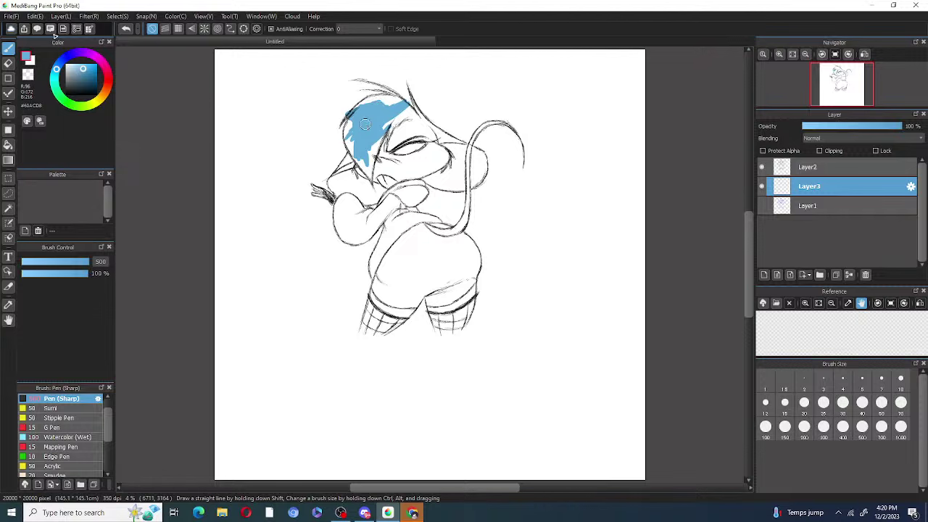
key("ctrl+z")
Step: Set the brush size to 400 and extend the blue fill towards the hair tip, undoing a stray stroke over the hair's edge
left_click(9, 64)
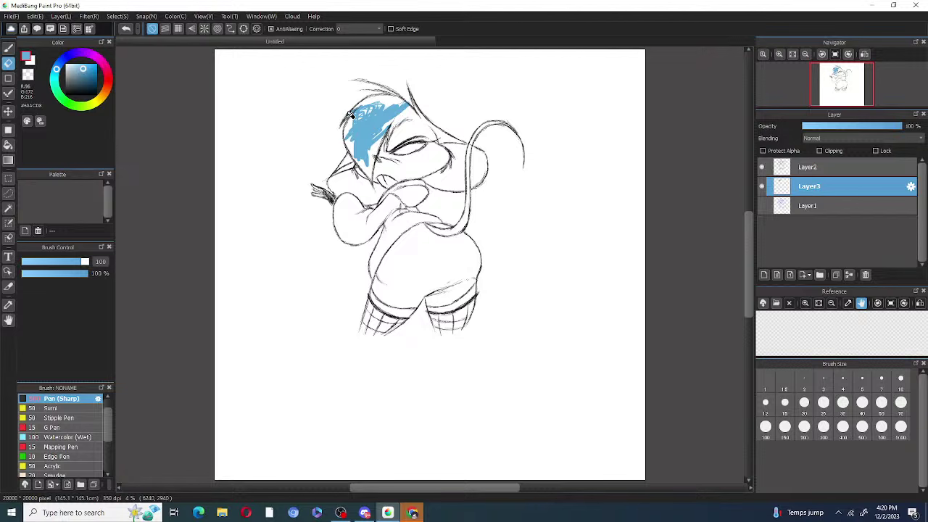
left_click(845, 436)
left_click(10, 48)
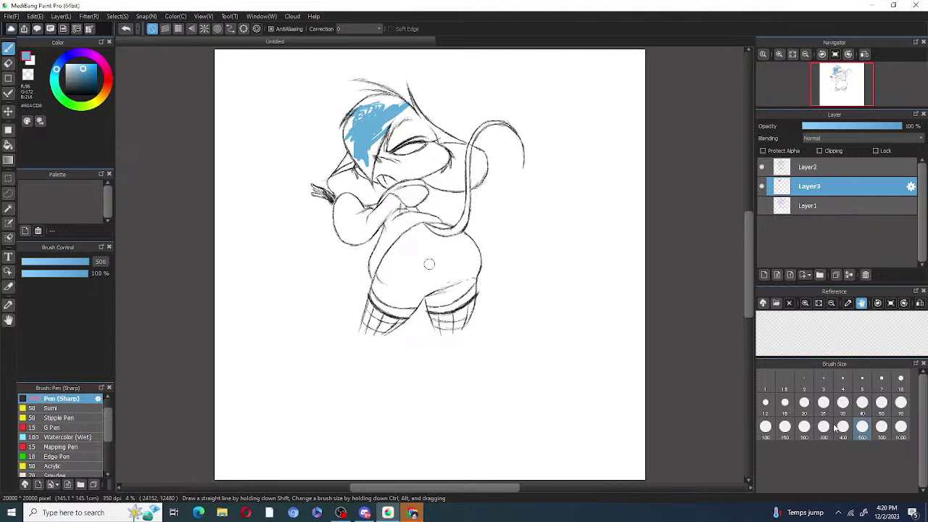
left_click(765, 426)
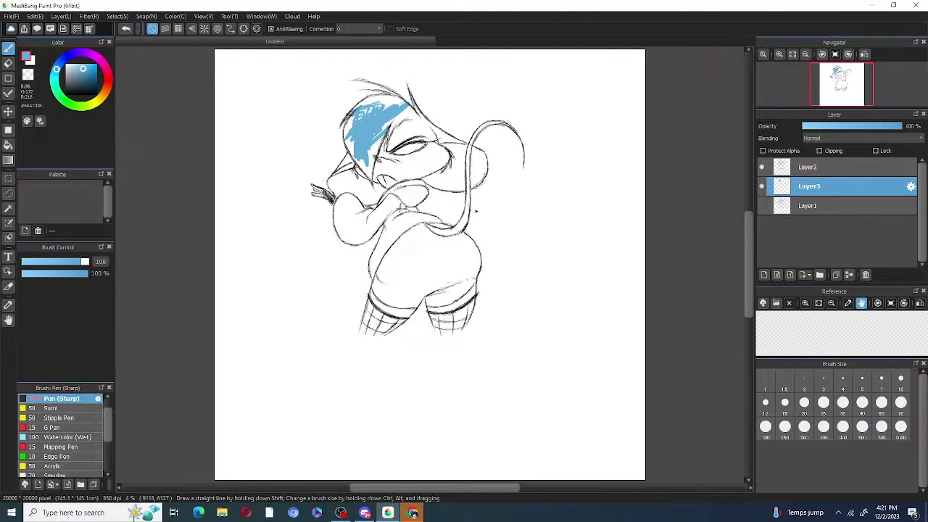
left_click(842, 430)
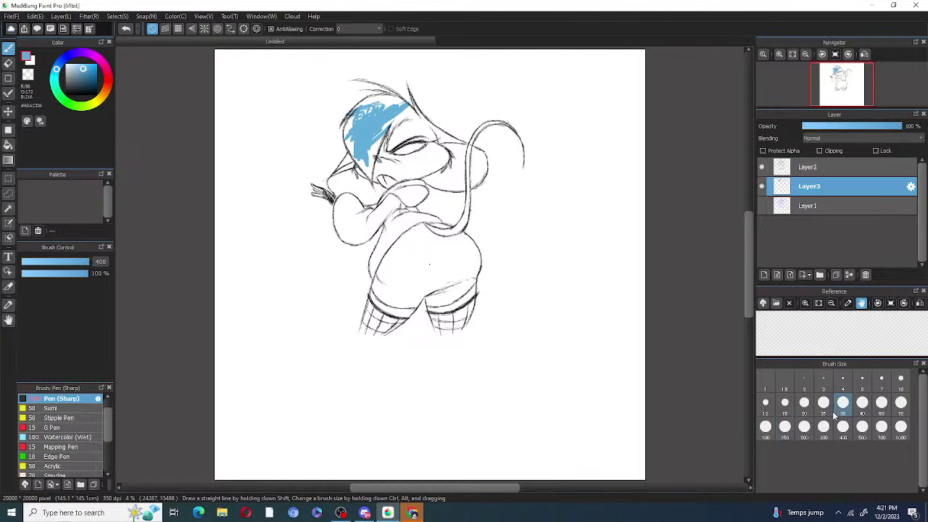
mouse_move(399, 127)
left_mouse_down()
mouse_move(381, 143)
mouse_move(393, 115)
mouse_move(359, 135)
left_mouse_up()
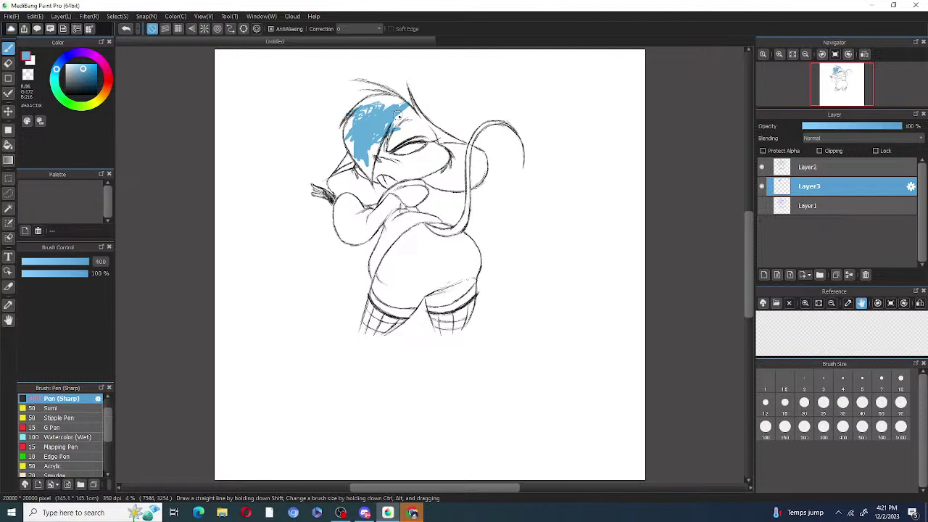
mouse_move(391, 131)
left_mouse_down()
mouse_move(401, 106)
mouse_move(399, 134)
mouse_move(399, 118)
mouse_move(376, 144)
mouse_move(382, 138)
mouse_move(380, 154)
mouse_move(373, 144)
mouse_move(363, 190)
left_mouse_up()
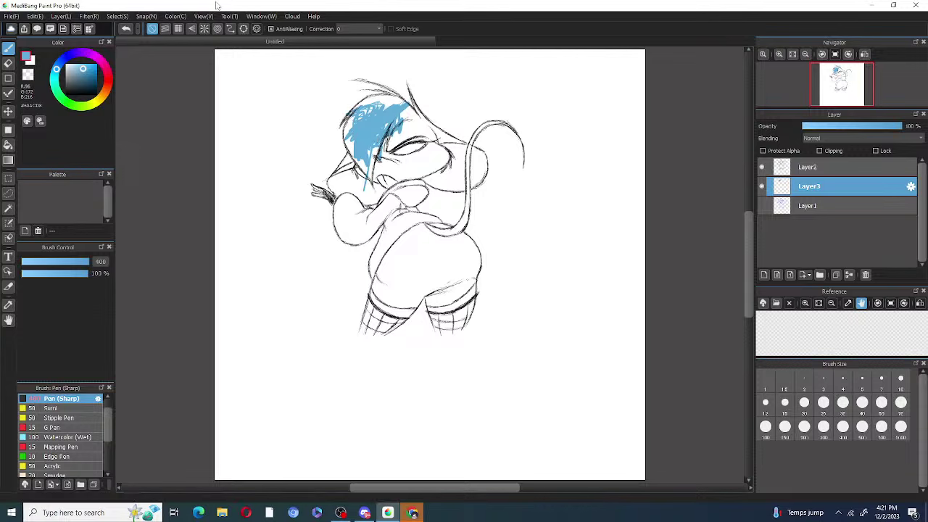
left_click(126, 29)
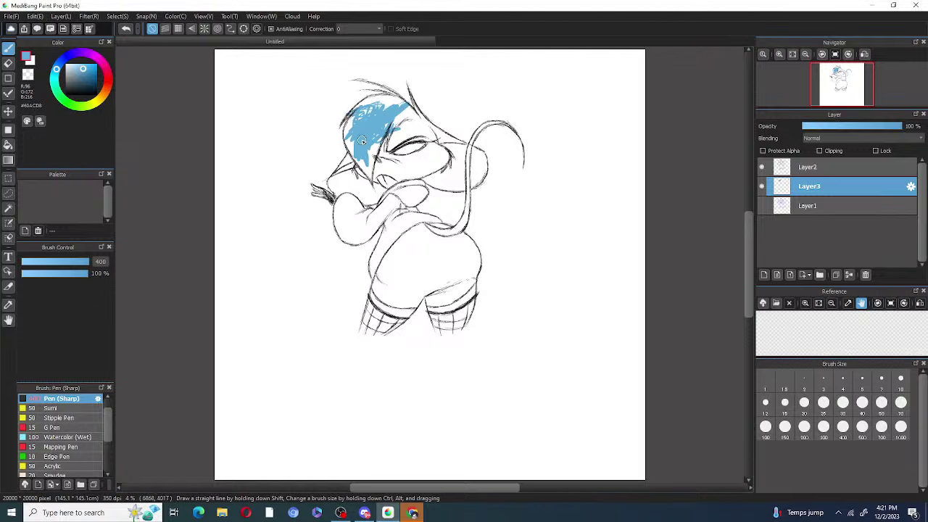
mouse_move(364, 154)
left_mouse_down()
mouse_move(371, 167)
mouse_move(377, 156)
mouse_move(365, 158)
mouse_move(383, 138)
mouse_move(359, 154)
left_mouse_up()
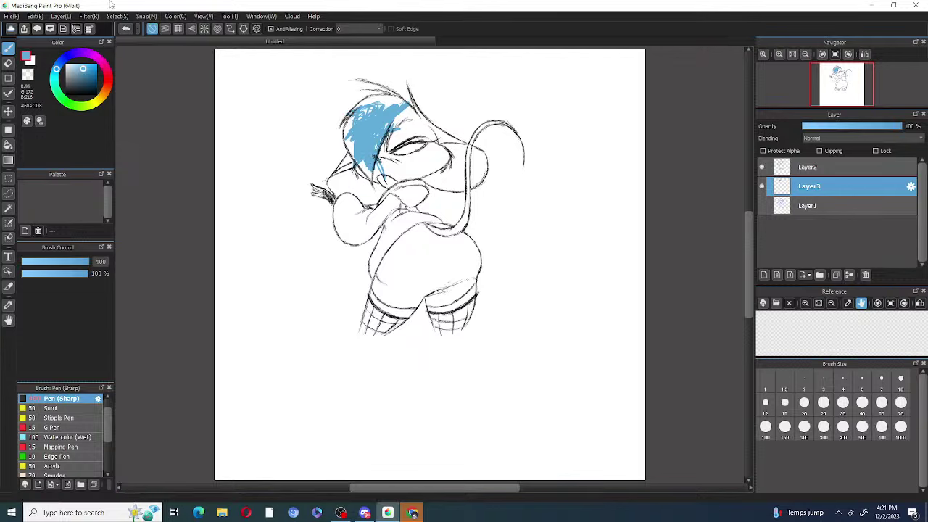
Step: Set the eraser size to 200, and switch to the Watercolor (Wet) brush at size 1000
left_click(9, 63)
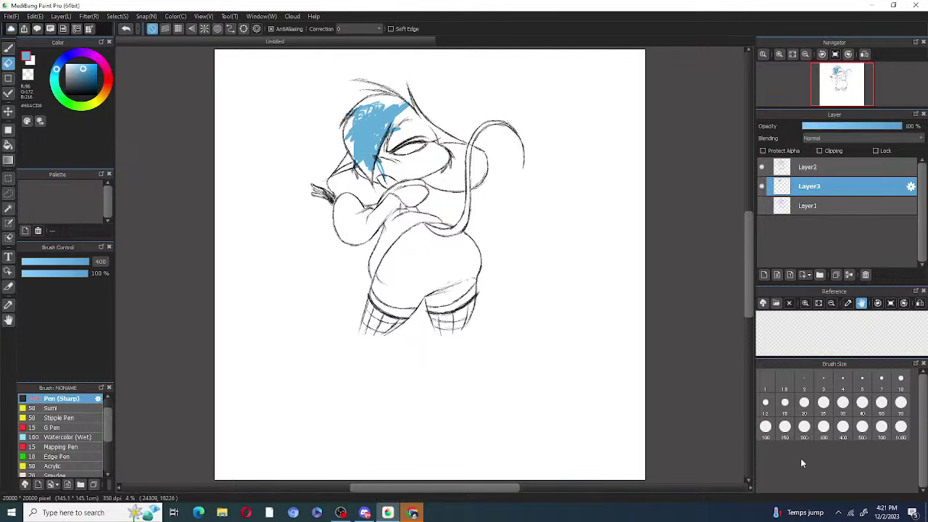
left_click(807, 432)
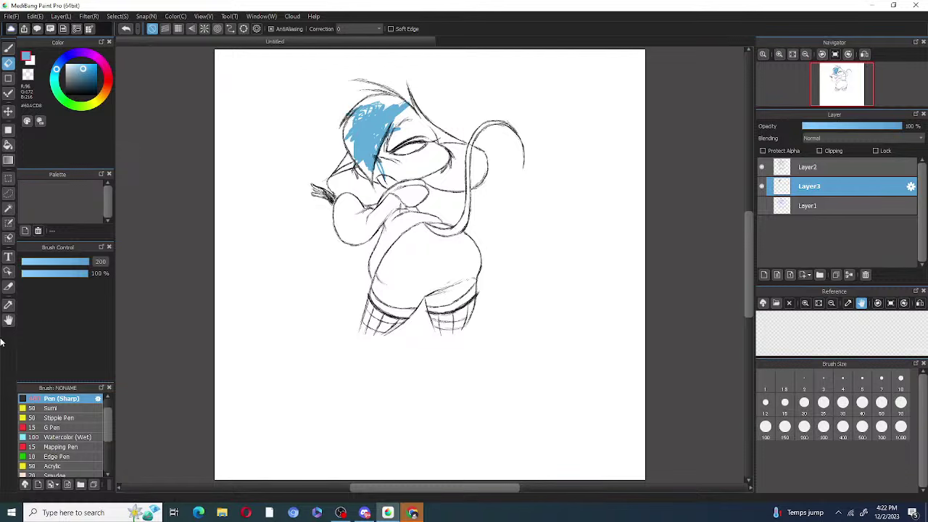
left_click(79, 436)
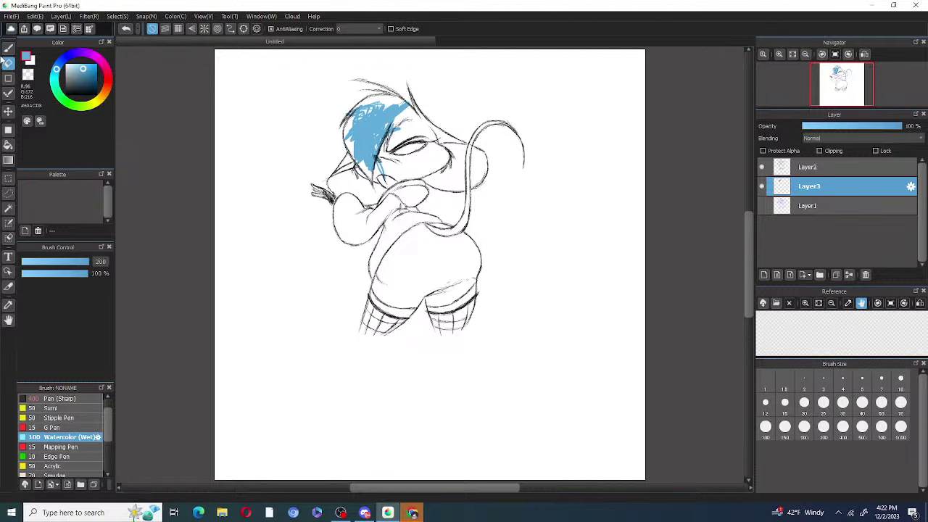
key("b")
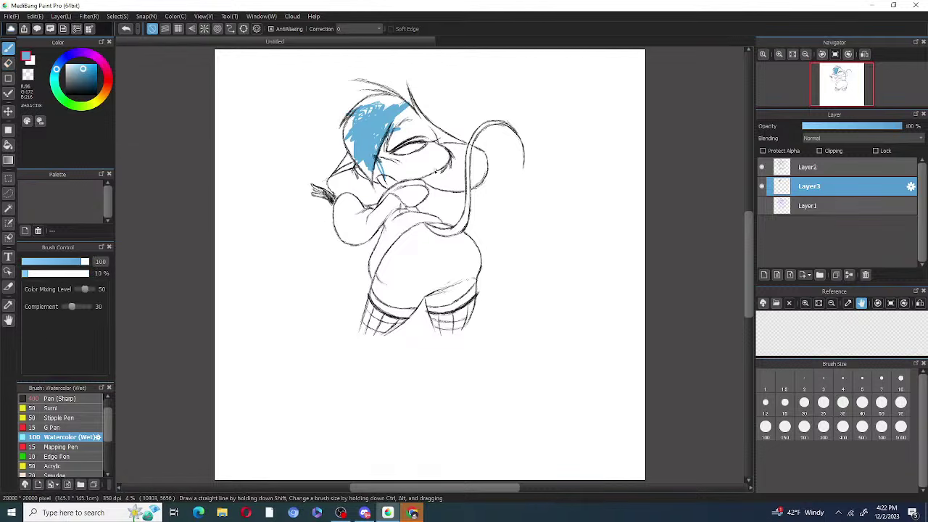
left_click(899, 428)
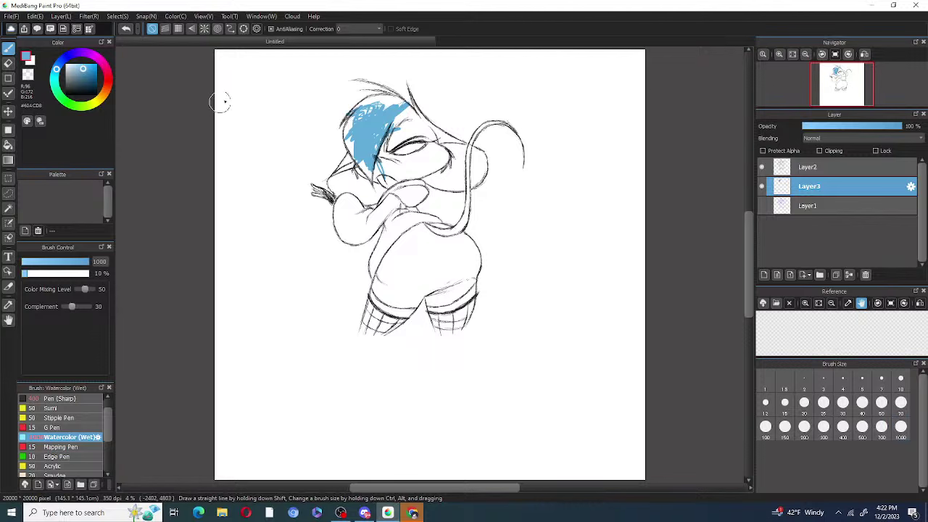
Step: Spread soft watercolour blue over the face, reduce the brush size to 500, and undo the last stroke across the muzzle
mouse_move(370, 94)
left_mouse_down()
mouse_move(404, 167)
mouse_move(393, 135)
mouse_move(389, 144)
mouse_move(369, 123)
mouse_move(374, 118)
mouse_move(376, 138)
mouse_move(386, 131)
mouse_move(380, 161)
mouse_move(384, 144)
mouse_move(404, 138)
mouse_move(385, 137)
mouse_move(392, 111)
mouse_move(377, 121)
mouse_move(384, 150)
mouse_move(384, 106)
mouse_move(375, 115)
mouse_move(395, 116)
mouse_move(408, 167)
mouse_move(394, 109)
mouse_move(406, 118)
mouse_move(394, 163)
mouse_move(434, 150)
mouse_move(402, 110)
mouse_move(408, 135)
mouse_move(413, 119)
mouse_move(417, 156)
mouse_move(403, 130)
mouse_move(416, 158)
mouse_move(396, 161)
mouse_move(397, 174)
mouse_move(393, 155)
mouse_move(382, 176)
mouse_move(376, 162)
mouse_move(399, 188)
mouse_move(380, 170)
mouse_move(392, 176)
mouse_move(375, 143)
left_mouse_up()
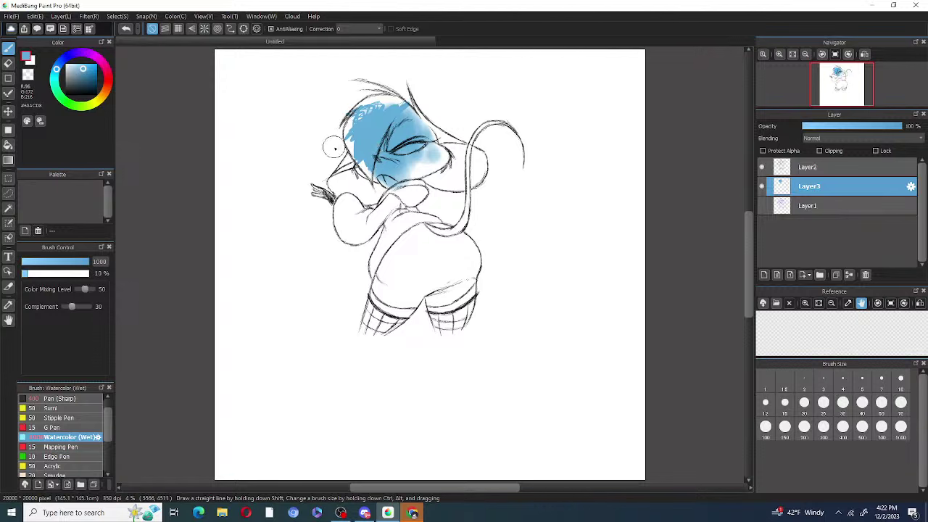
left_click_drag(429, 264, 430, 264)
mouse_move(406, 156)
left_mouse_down()
mouse_move(410, 174)
mouse_move(396, 166)
mouse_move(406, 174)
mouse_move(428, 173)
mouse_move(431, 164)
mouse_move(400, 181)
mouse_move(377, 162)
mouse_move(367, 182)
mouse_move(371, 168)
left_mouse_up()
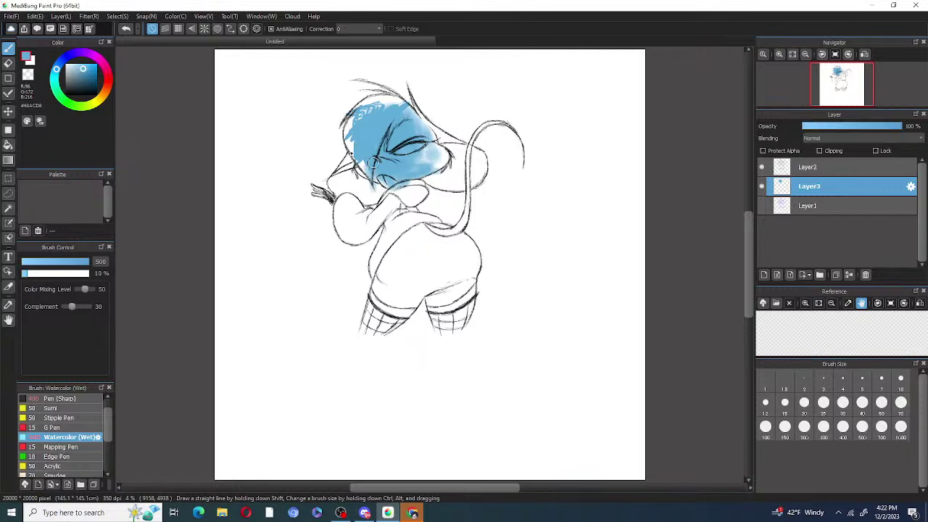
left_click(125, 28)
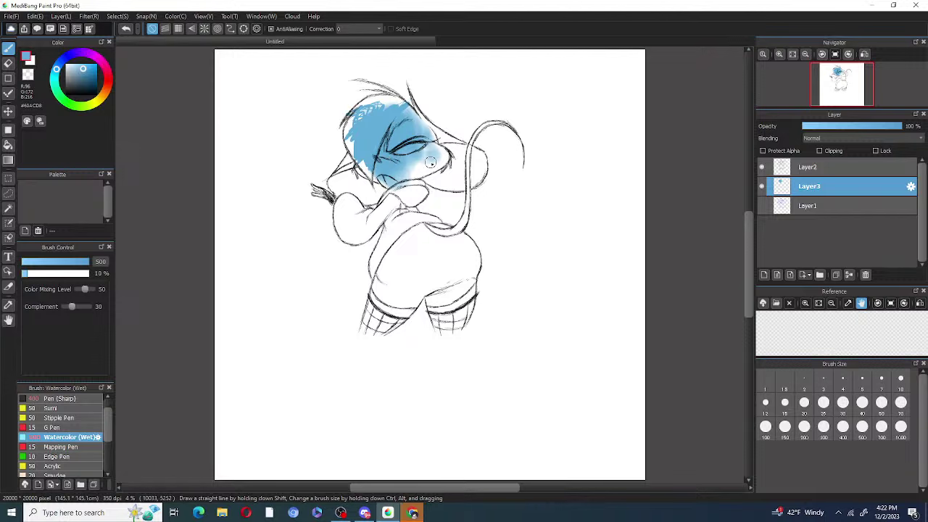